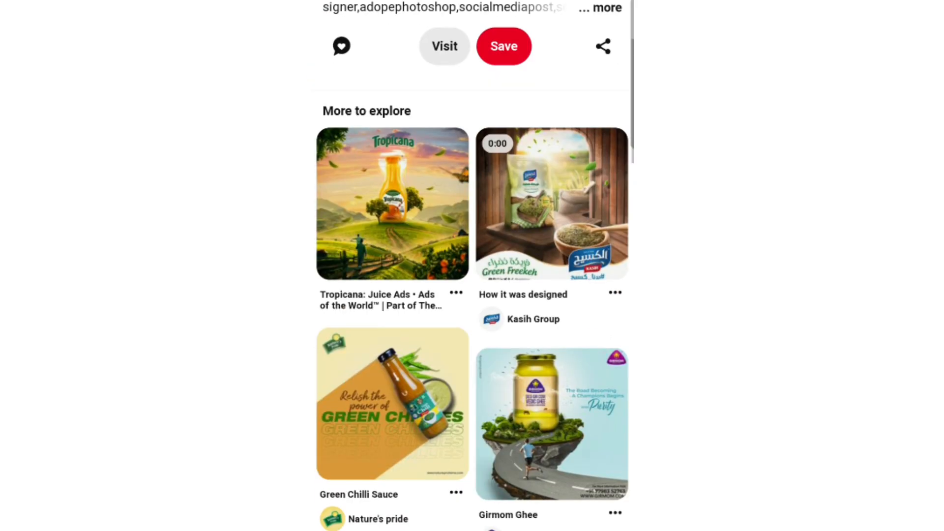
Open the Green Tea Ad pin from the related designs and look through its details for reference.
scroll(472, 295, "down", 5)
left_click(392, 407)
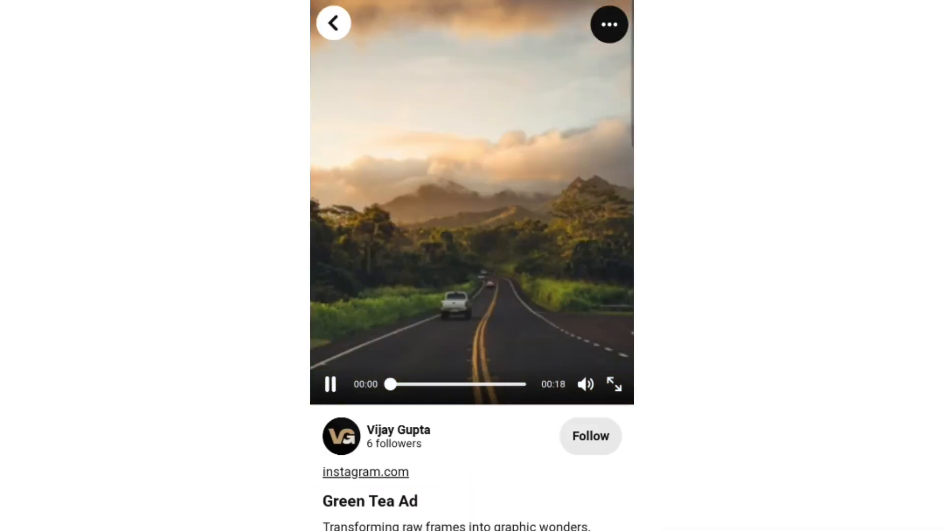
scroll(472, 266, "down", 3)
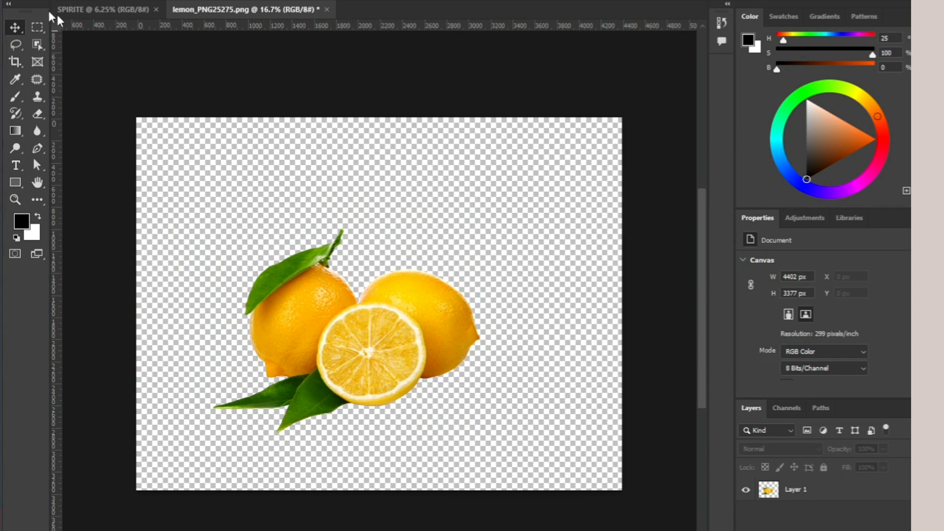
In Photoshop, select the leafy lemon with the cut lemon and leaves using Object Selection and copy them to a new layer.
left_click(38, 45)
left_click_drag(241, 235, 423, 416)
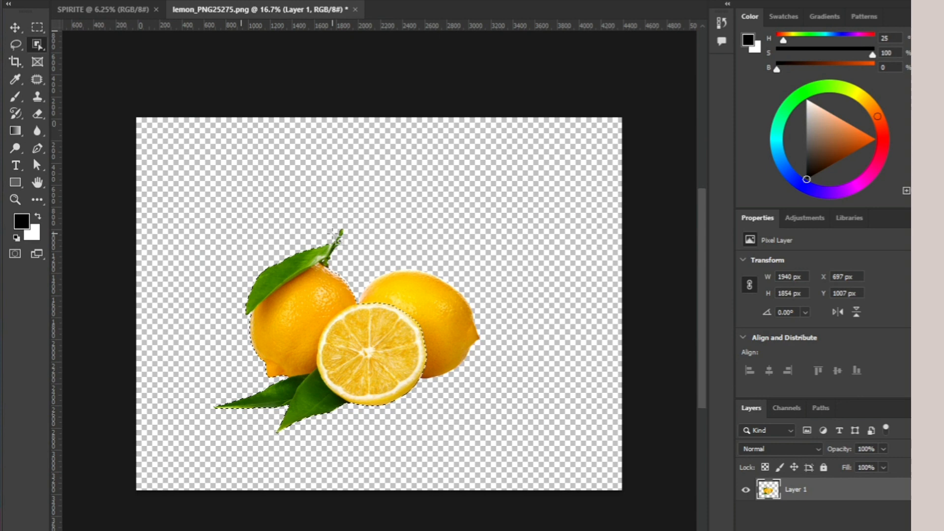
key("ctrl+j")
Toggle the visibility of Layer 1 and Layer 2 to compare the extracted lemons with the original.
left_click(748, 514)
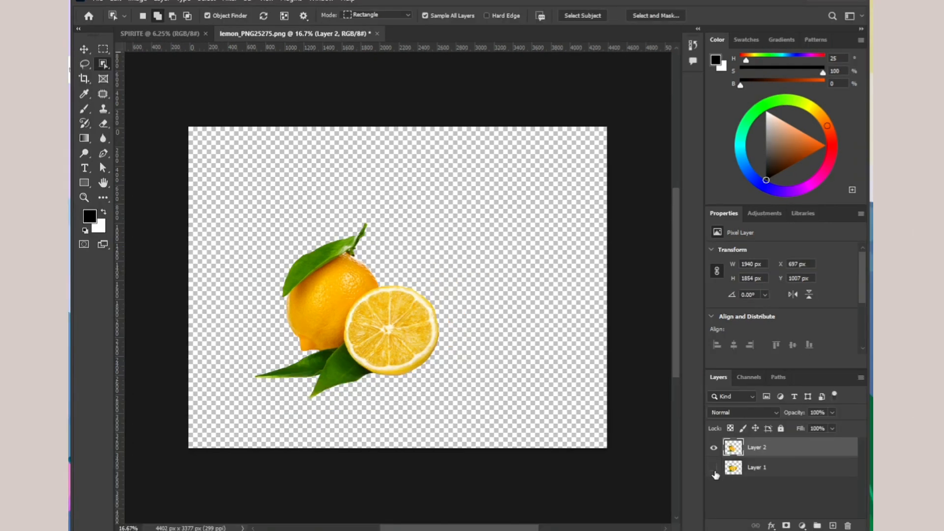
left_click(716, 471)
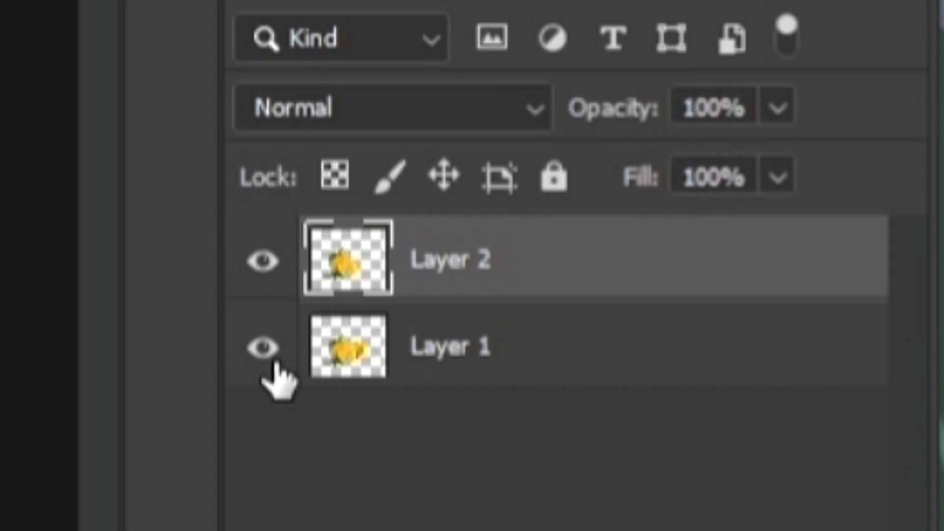
left_click(276, 366)
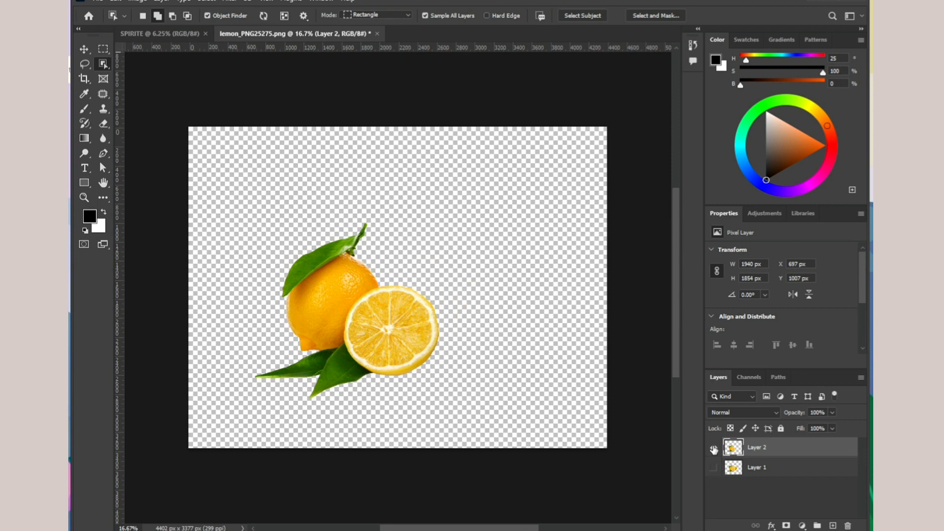
left_click(714, 447)
left_click(714, 448)
left_click(714, 467)
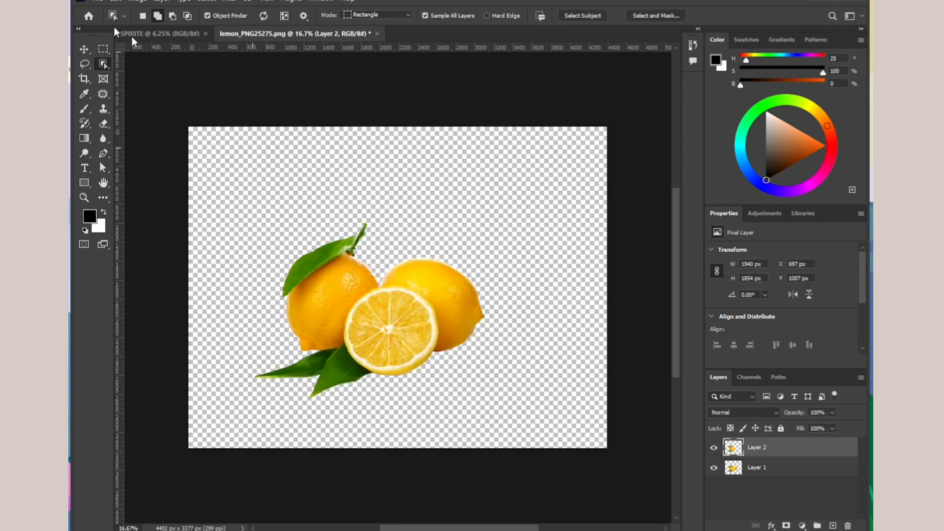
key("v")
left_click(463, 319)
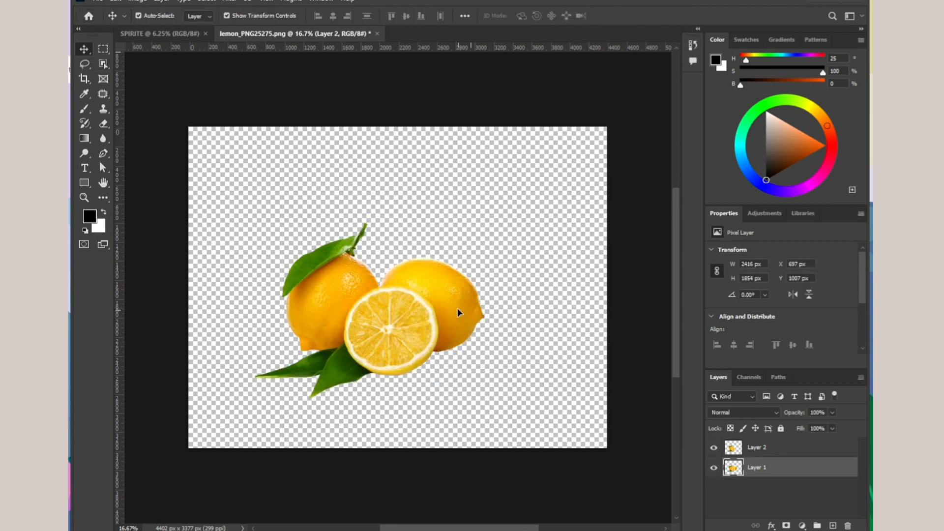
left_click(461, 325)
left_click_drag(471, 334, 468, 310)
key("ctrl+z")
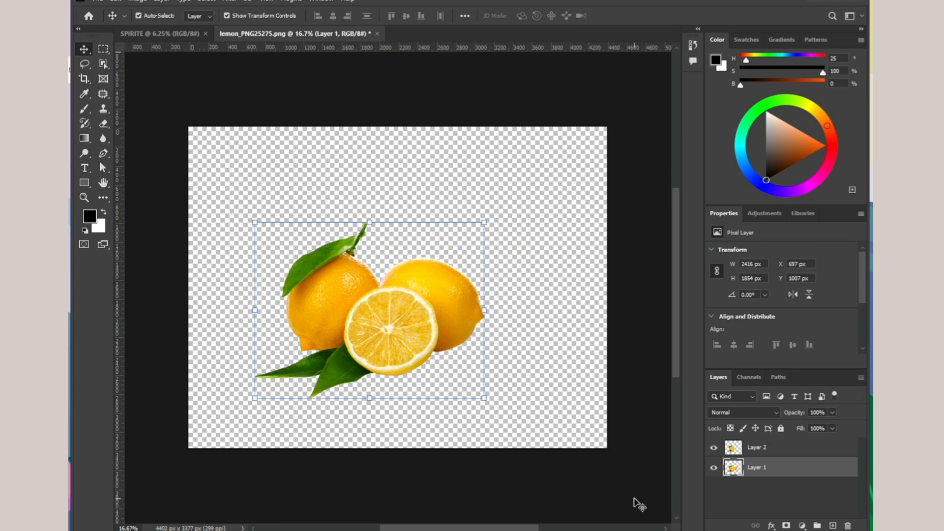
left_click(507, 416)
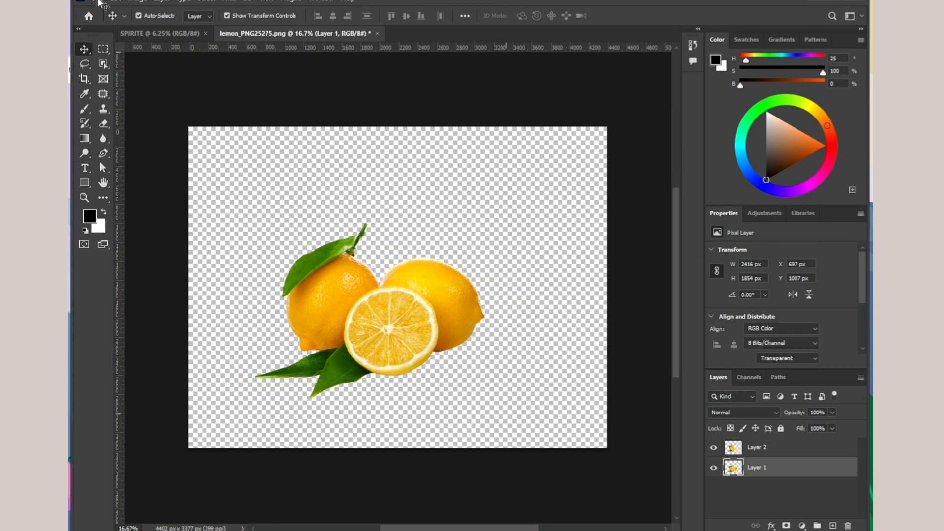
Place the pngegg Sprite bottle image as an embedded object in the lemon document.
left_click(99, 1)
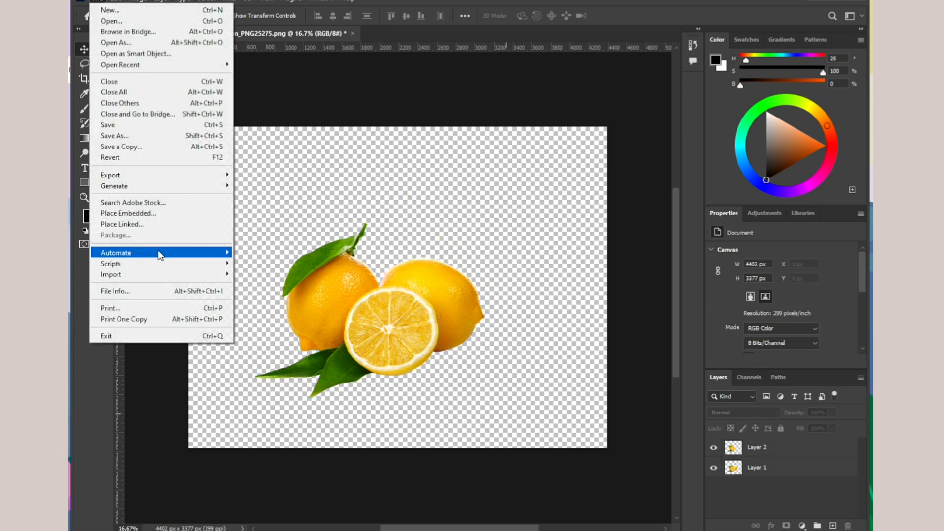
left_click(132, 215)
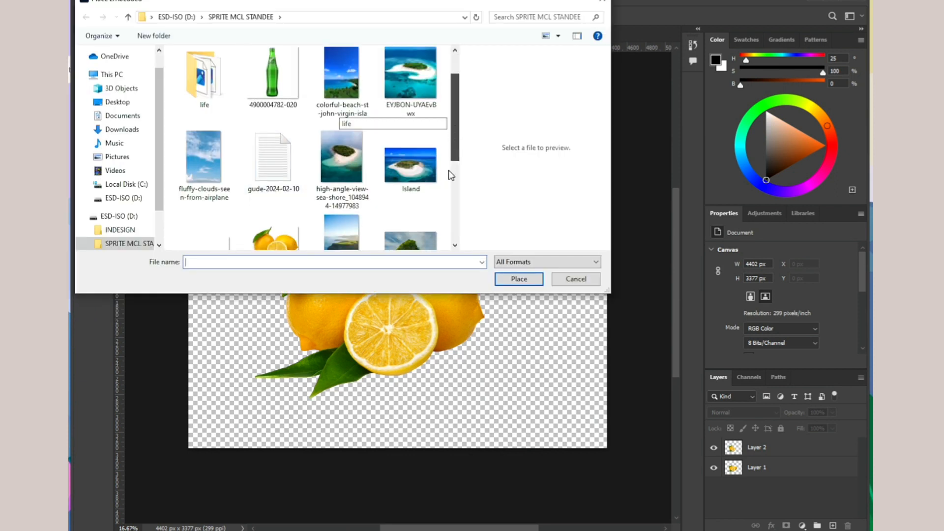
scroll(358, 249, "down", 1)
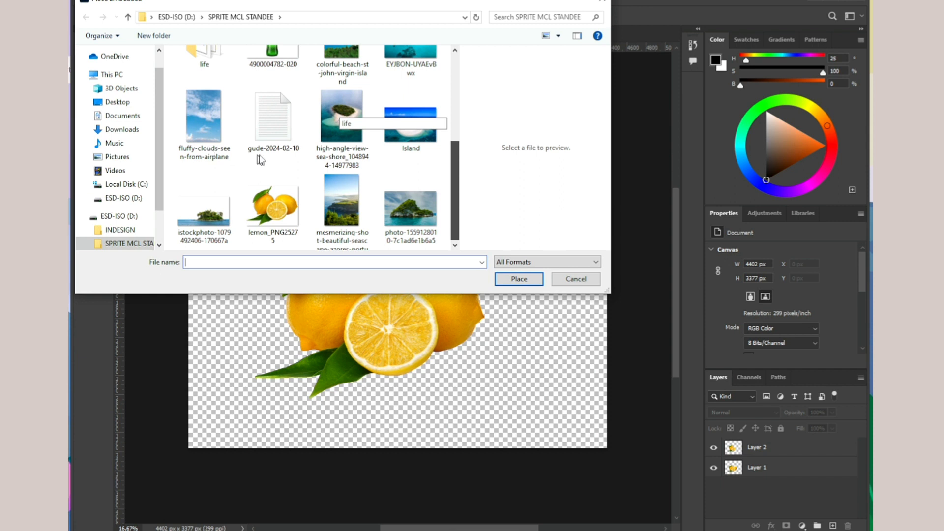
scroll(190, 74, "down", 2)
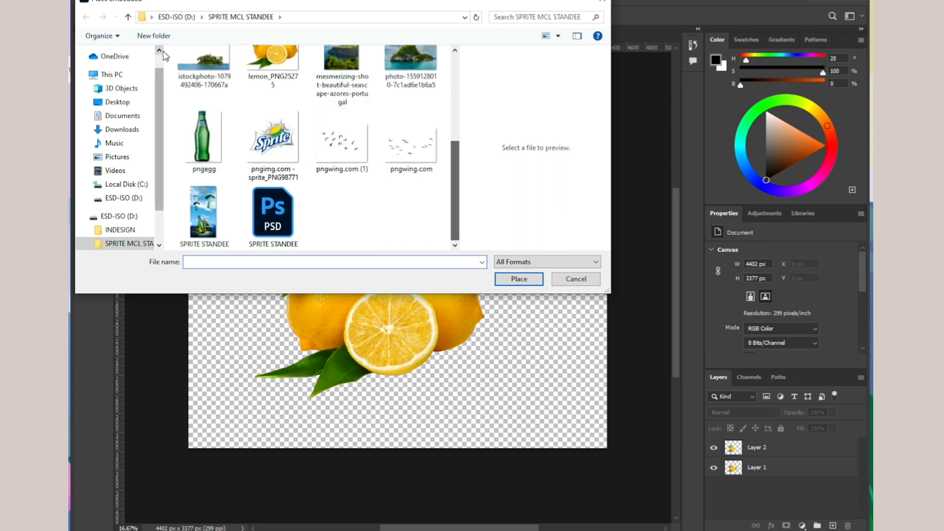
left_click(511, 284)
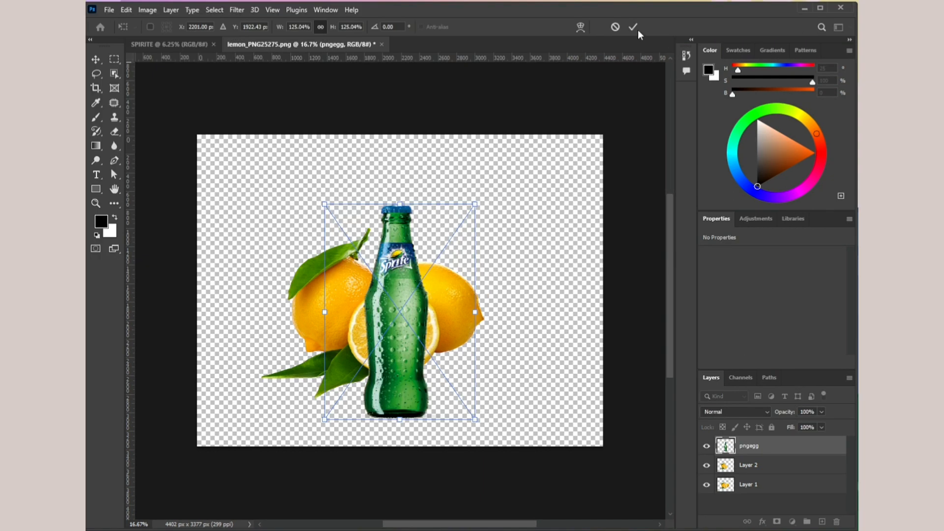
left_click(637, 29)
Reposition the Sprite bottle and tilt it to the left over the lemons.
left_click_drag(401, 295, 429, 281)
left_click_drag(511, 182, 475, 163)
left_click(633, 29)
Scale Layer 1 and Layer 2 together to about 66.74% so the lemons suit the bottle.
left_click(324, 305)
left_click_drag(440, 314, 407, 312)
key("ctrl+z")
left_click(760, 482, "ctrl")
left_click_drag(299, 310, 350, 328)
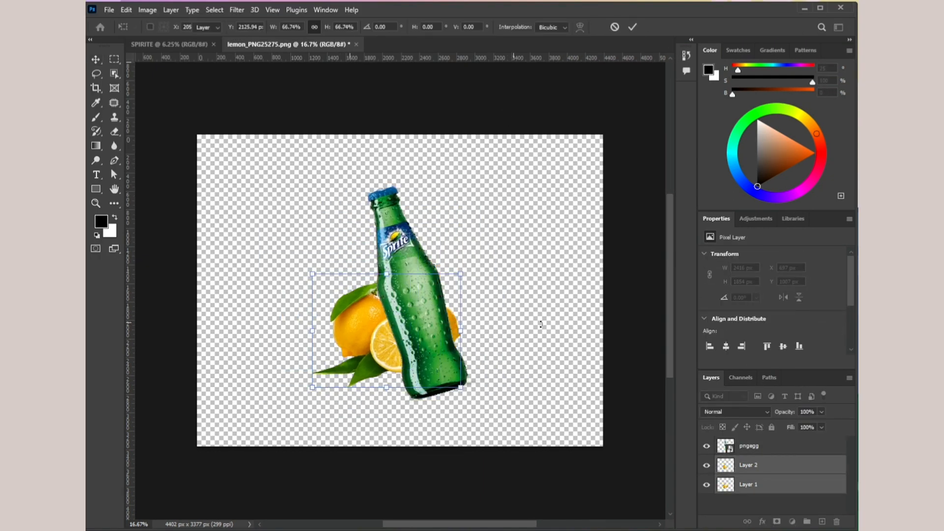
Move Layer 2 above the bottle layer and shift its lemons slightly in front of the bottle.
left_click(748, 465)
left_click_drag(748, 465, 742, 445)
left_click_drag(371, 347, 377, 354)
Position the Layer 1 lemon so it peeks out from behind the bottle's right side.
left_click_drag(454, 329, 474, 324)
left_click_drag(489, 329, 467, 329)
left_click_drag(454, 326, 461, 331)
left_click(511, 339)
left_click(443, 365)
left_click_drag(251, 212, 359, 331)
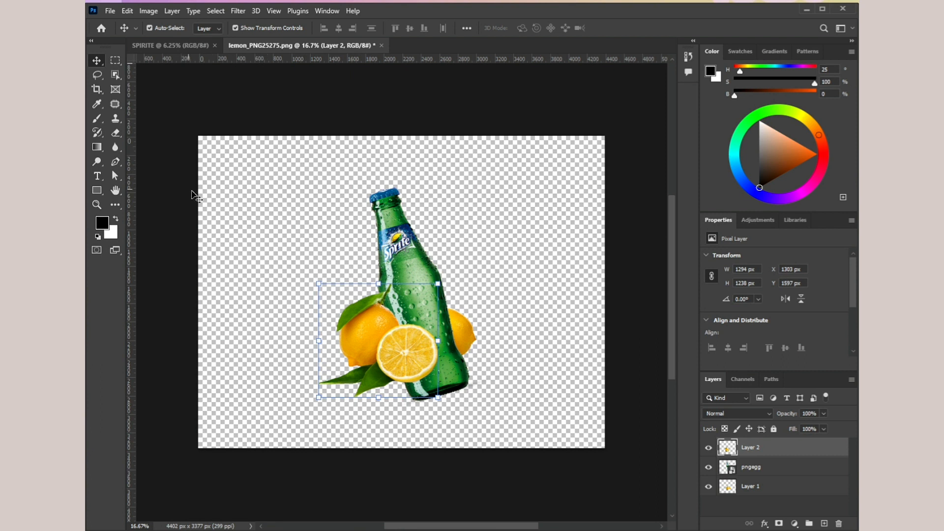
Undo the stray brush mark and set the Brush tool's opacity and flow to 100%.
key("b")
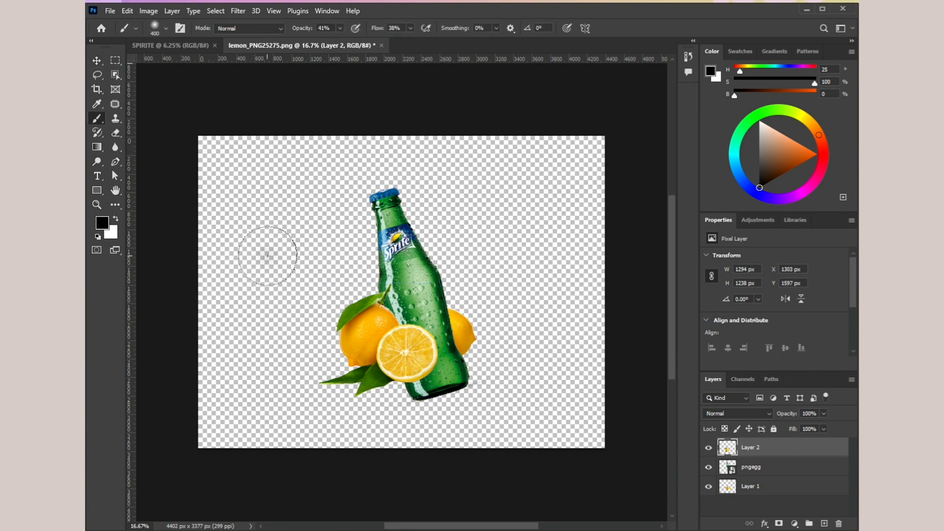
key("ctrl+z")
mouse_move(339, 29)
left_mouse_down()
mouse_move(363, 45)
mouse_move(447, 39)
left_mouse_up()
left_click(411, 30)
left_click(284, 238)
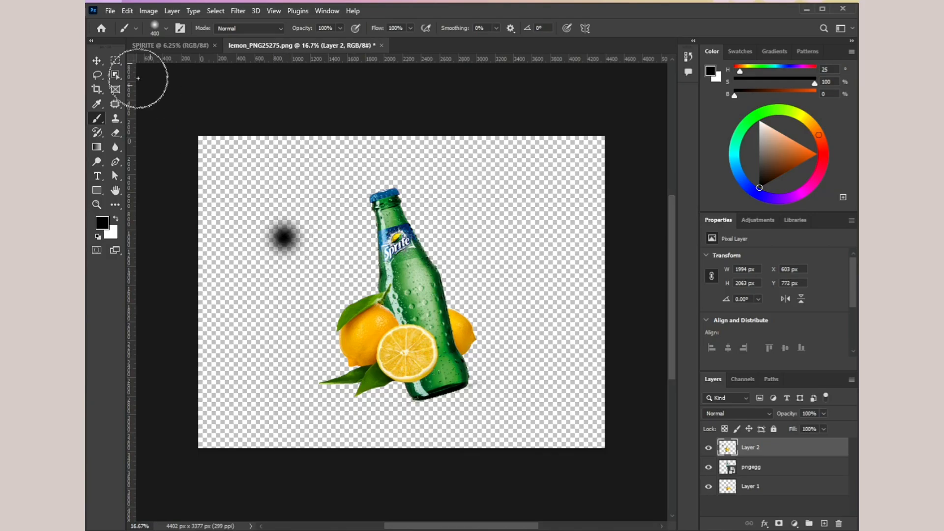
key("v")
key("ctrl+z")
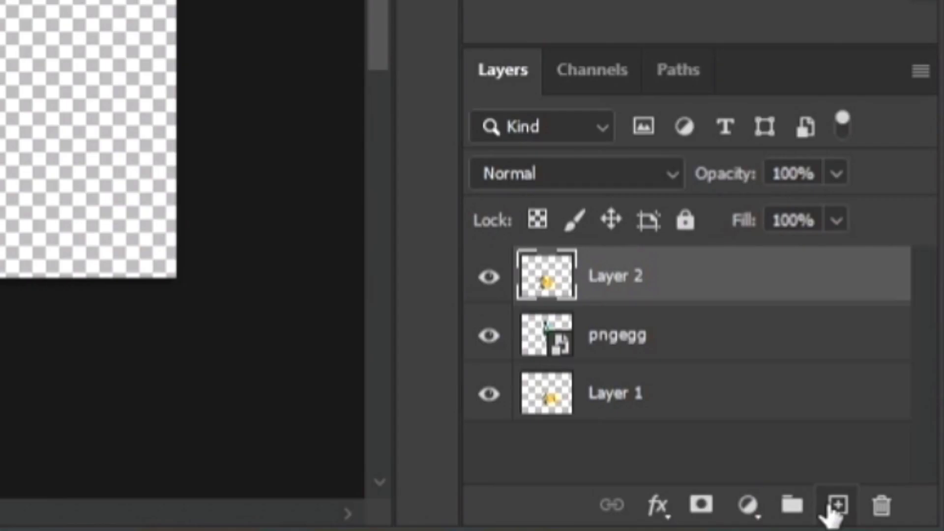
Create a new layer above Layer 2 and paint a soft black 400 px brush spot left of the bottle.
left_click(836, 507)
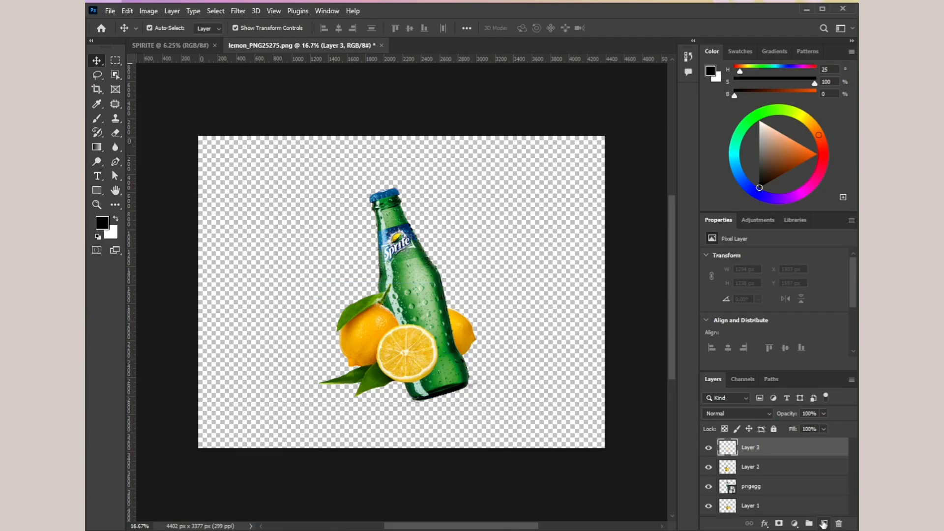
left_click(97, 119)
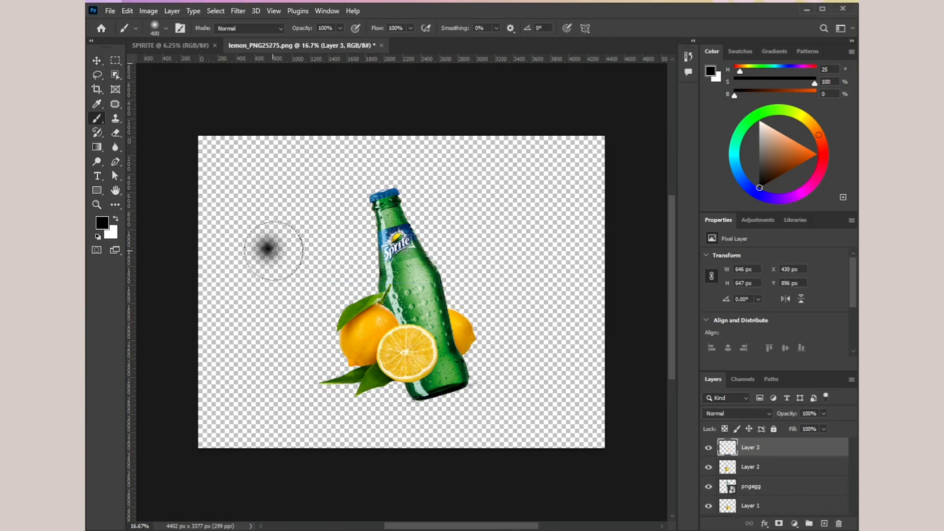
left_click(269, 250)
left_click(266, 248)
Stretch the black spot into a flat shadow about 1241 × 207 px and place it beneath the bottle's base.
left_click(98, 61)
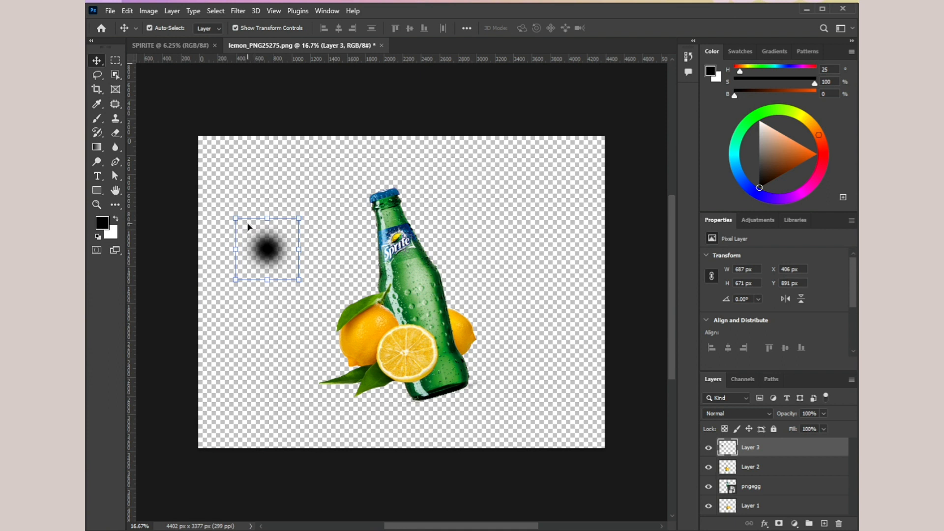
mouse_move(267, 217)
left_mouse_down()
mouse_move(266, 256)
mouse_move(327, 268)
left_mouse_up()
left_click_drag(234, 268, 212, 268)
mouse_move(270, 256)
left_mouse_down()
mouse_move(269, 280)
mouse_move(406, 408)
left_mouse_up()
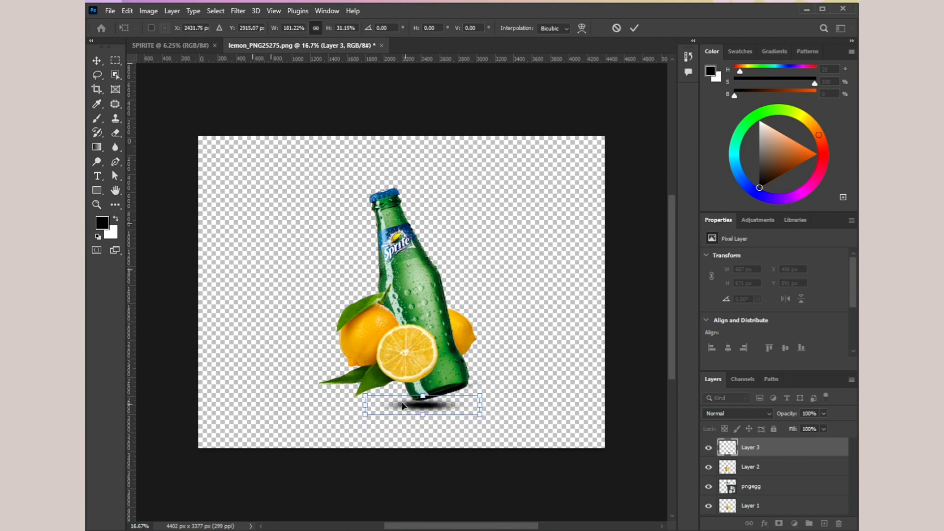
key("Return")
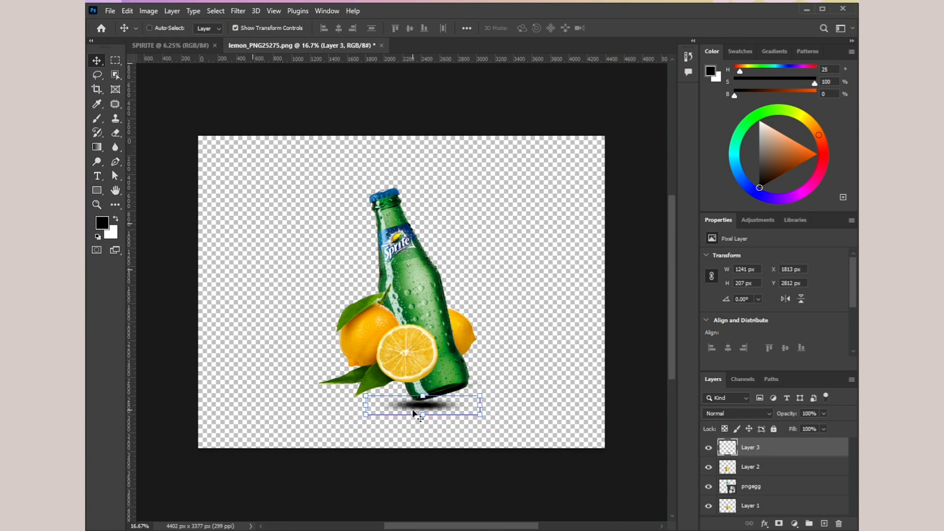
Duplicate the bottle's shadow and place the copy beneath the cut lemon.
key("ctrl+c")
key("ctrl+v")
left_click_drag(393, 295, 390, 405)
Lower the front lemons, bring Layer 2 above the shadow layers, and shift the copied shadow left under the cut lemon.
mouse_move(383, 358)
left_mouse_down()
mouse_move(371, 374)
mouse_move(379, 375)
left_mouse_up()
left_click_drag(728, 486, 741, 443)
mouse_move(406, 397)
left_mouse_down()
mouse_move(399, 392)
mouse_move(395, 408)
mouse_move(388, 402)
left_mouse_up()
Transform the shadow beneath the bottle and refit the rear lemon behind the bottle's right edge.
left_click(435, 453)
left_click(432, 414)
key("ctrl+t")
key("Return")
left_click(297, 320)
mouse_move(452, 343)
left_mouse_down()
mouse_move(474, 315)
mouse_move(465, 308)
mouse_move(434, 361)
mouse_move(472, 345)
mouse_move(437, 343)
left_mouse_up()
left_click_drag(387, 330, 422, 327)
key("Return")
left_click(506, 352)
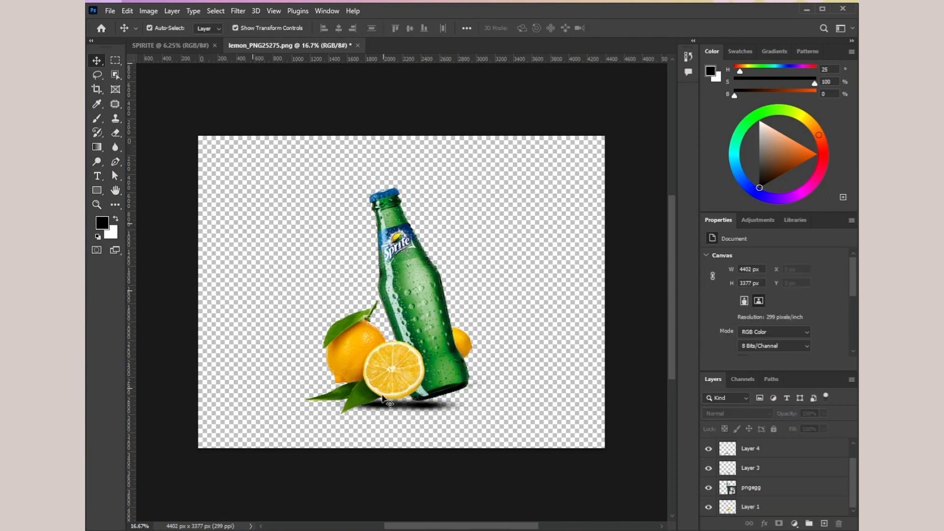
Nudge the shadow beneath the cut lemon so it meets the bottle's shadow.
left_click(385, 401)
left_click(409, 443)
left_click_drag(386, 407, 395, 404)
left_click(403, 435)
Duplicate the cut lemon's shadow and place the copy beneath the whole lemon on the left.
left_click(388, 407)
key("ctrl+c")
key("ctrl+v")
left_click_drag(389, 292, 331, 387)
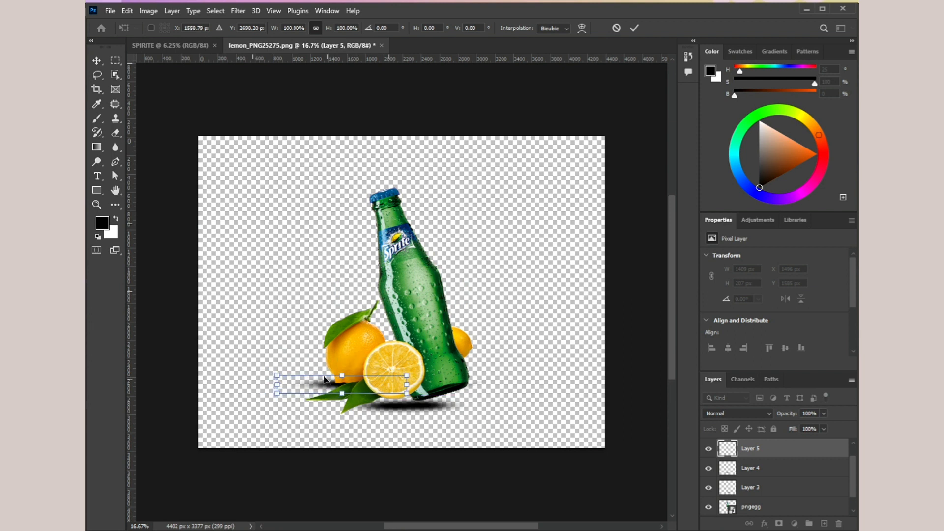
left_click(267, 318)
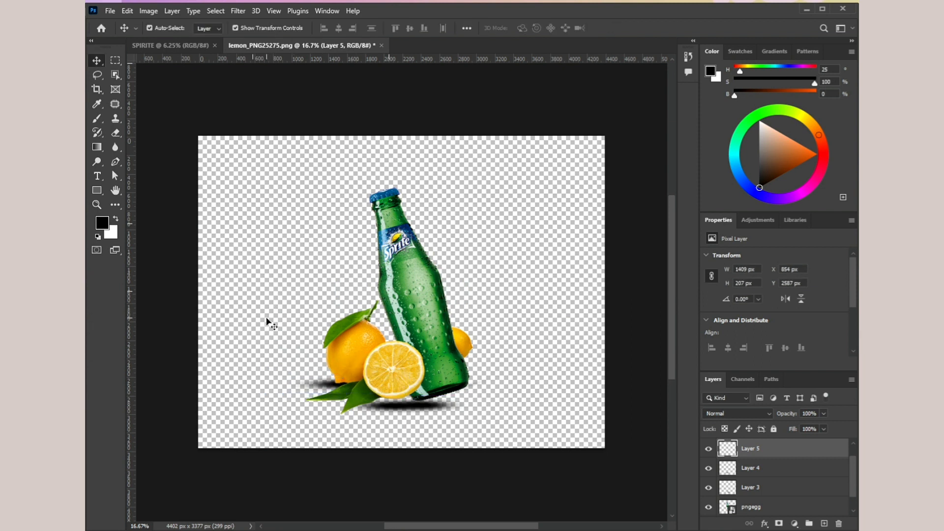
left_click(268, 318)
Paste another copy of the shadow and move it to the base of the rear lemon.
key("ctrl+v")
left_click(379, 303)
left_click_drag(379, 294, 448, 363)
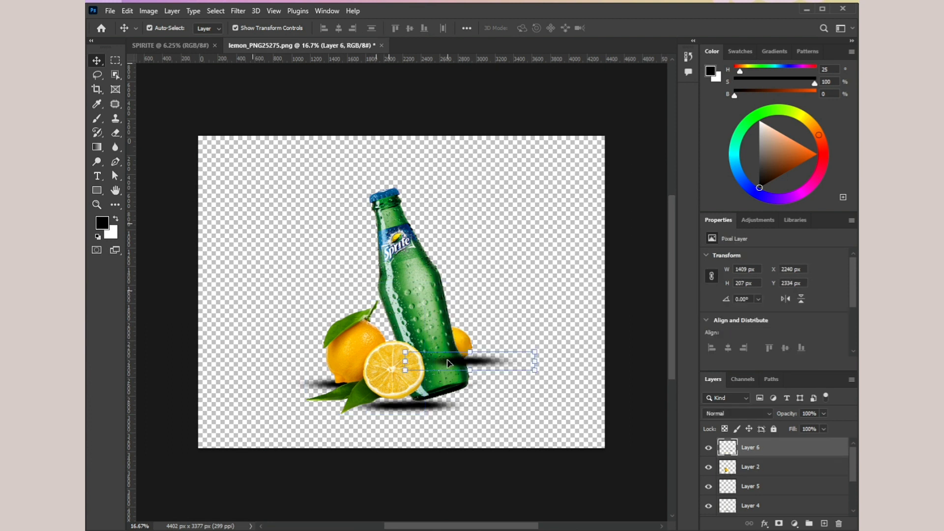
Move the Layer 6 shadow below Layer 1 in the stack and fine-tune its position under the rear lemon.
left_click_drag(709, 447, 723, 463)
left_click_drag(507, 365, 496, 363)
scroll(770, 470, "down", 3)
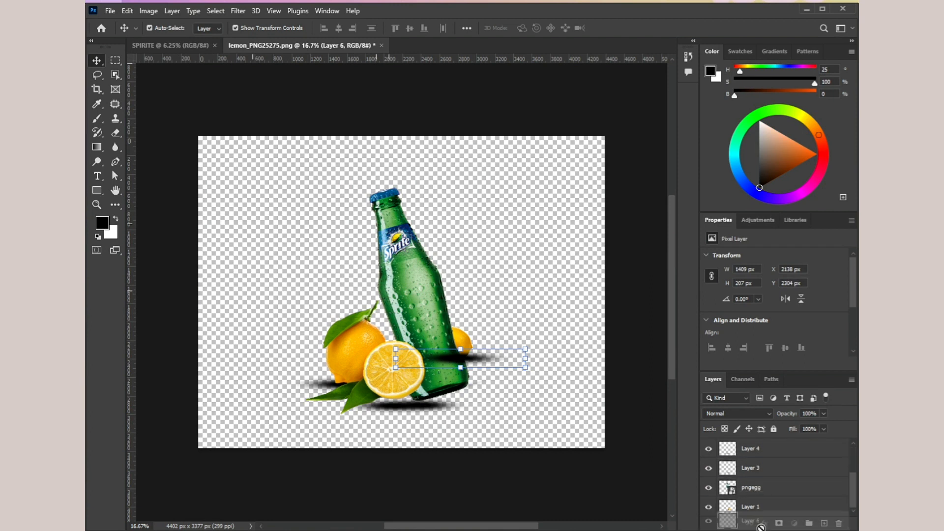
scroll(770, 514, "down", 2)
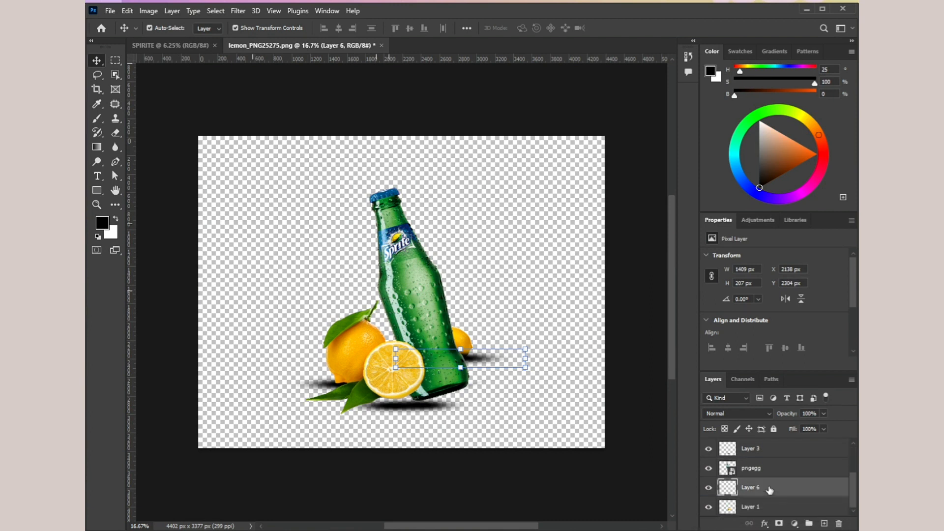
left_click_drag(471, 368, 479, 363)
left_click(513, 414)
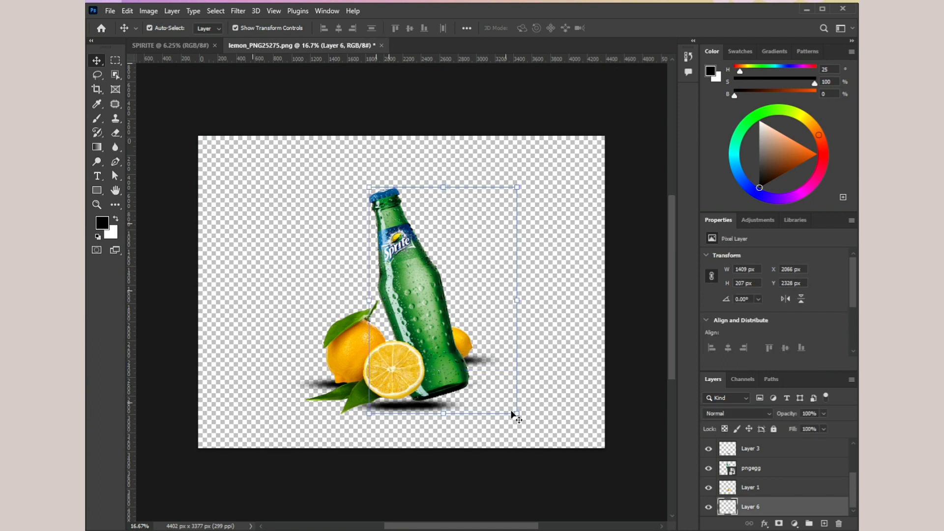
left_click(427, 457)
Add a Levels adjustment layer above the front lemons and clip it to Layer 2.
left_click(340, 356)
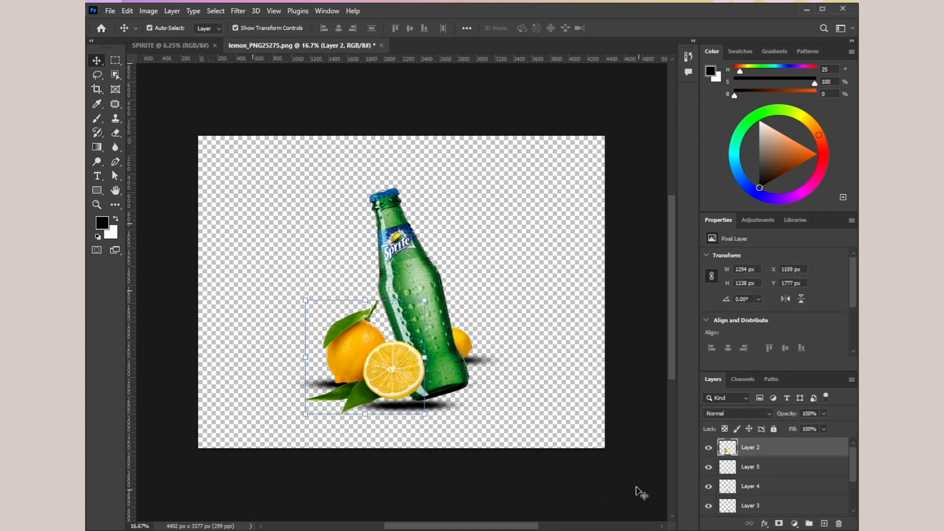
left_click(765, 524)
left_click(794, 524)
left_click(795, 524)
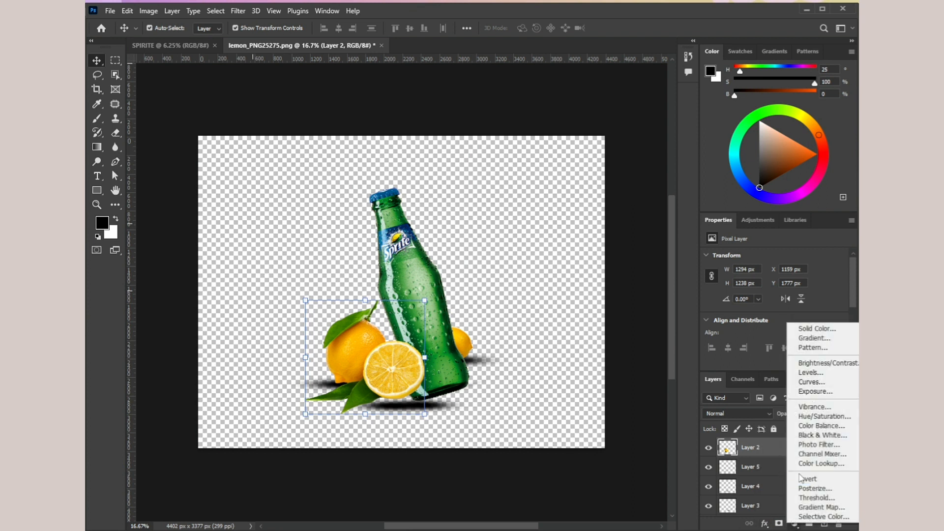
left_click(811, 373)
left_click(774, 365)
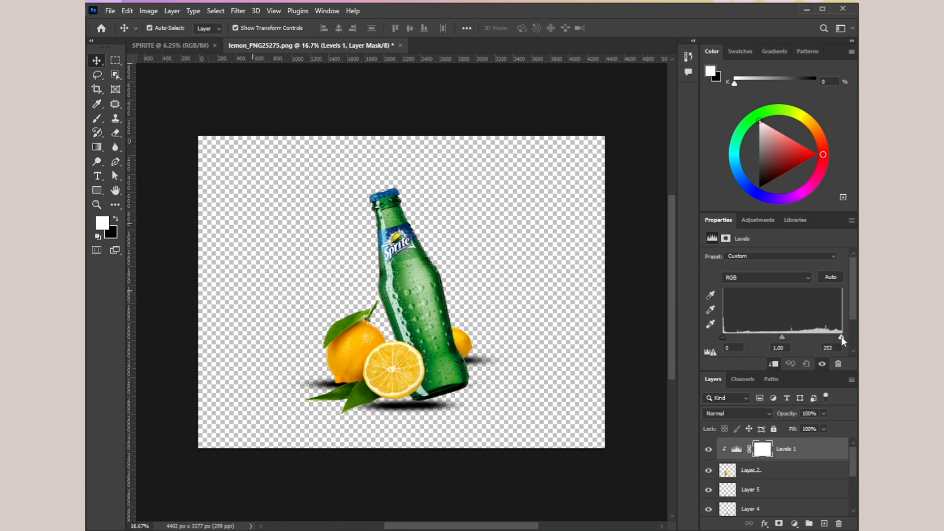
Try darkening the front lemons with the Levels adjustment, raising black input to 120 and lowering white output to 133, and undo the changes.
mouse_move(843, 341)
left_mouse_down()
mouse_move(820, 340)
mouse_move(855, 348)
left_mouse_up()
left_click_drag(727, 341, 778, 352)
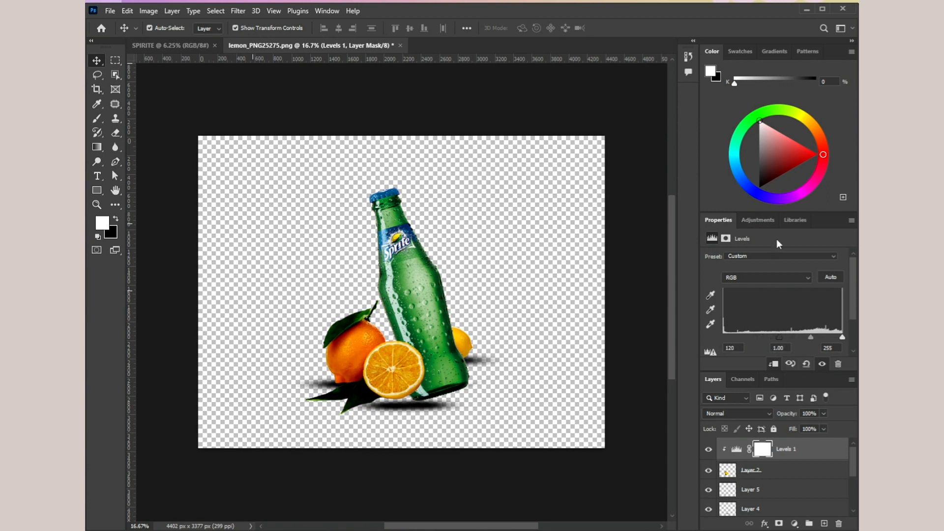
left_click_drag(753, 245, 728, 246)
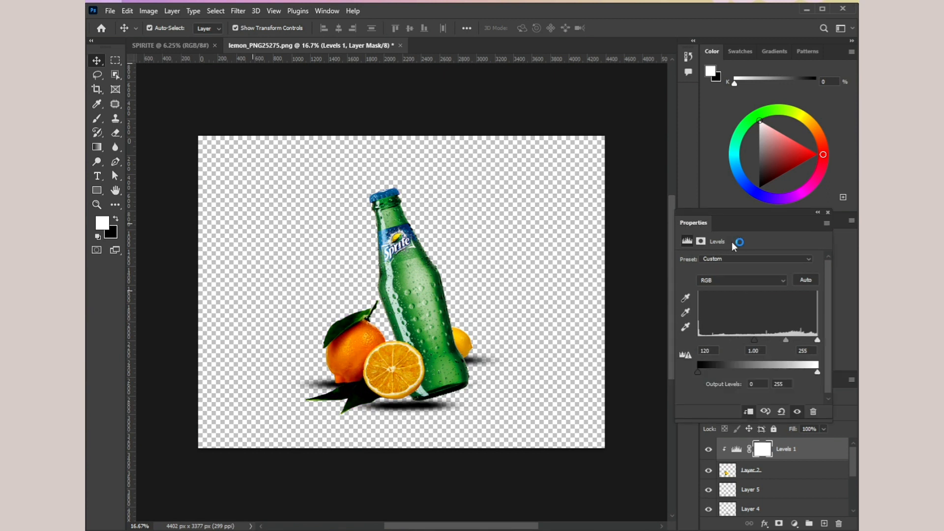
key("ctrl+z")
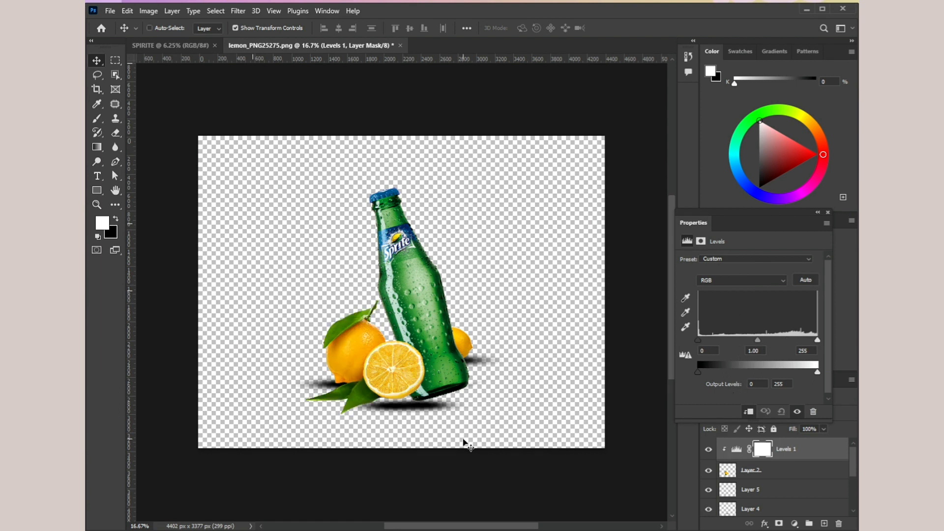
left_click_drag(816, 377, 763, 377)
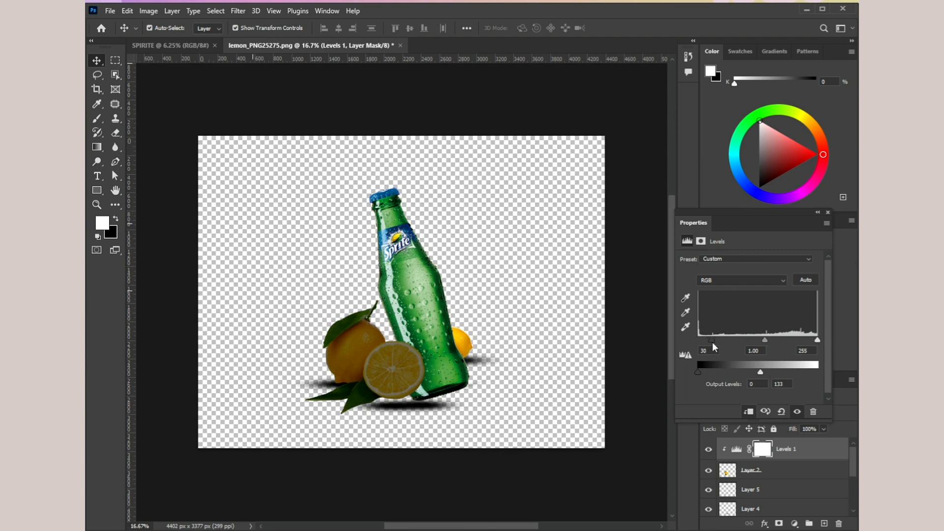
left_click(633, 347)
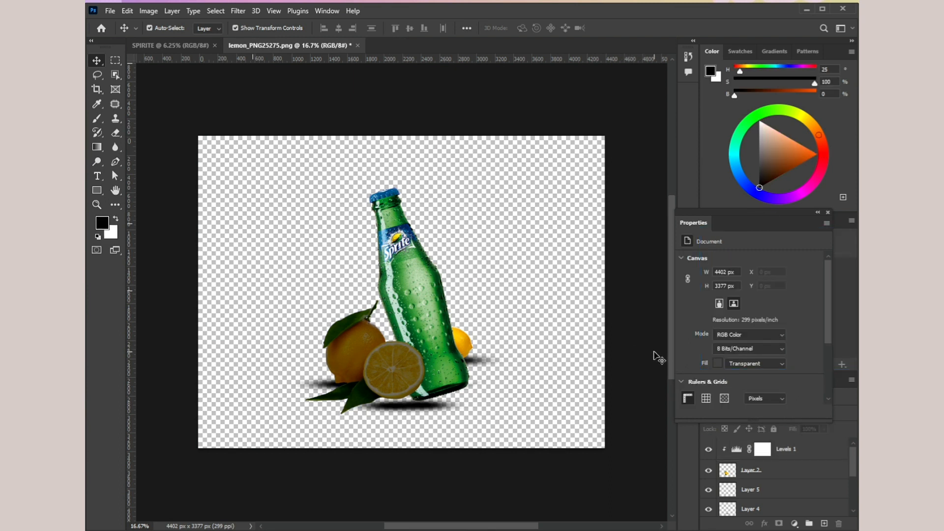
key("ctrl+z")
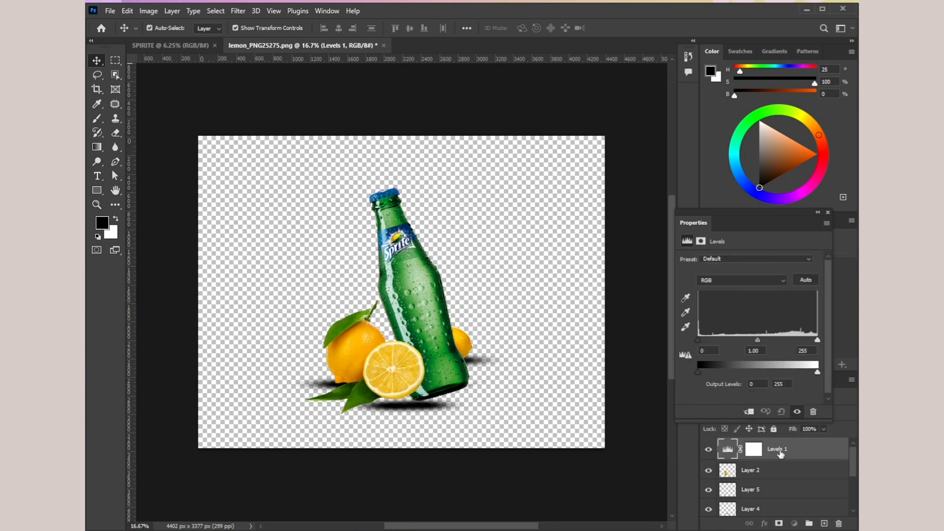
Dock the floating Levels properties again and delete the Levels 1 adjustment layer.
left_click_drag(723, 223, 738, 224)
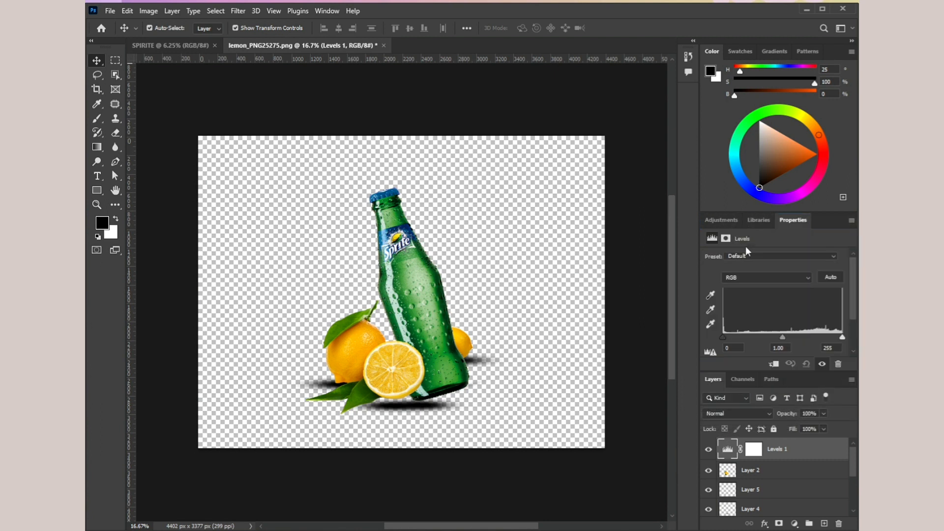
key("Delete")
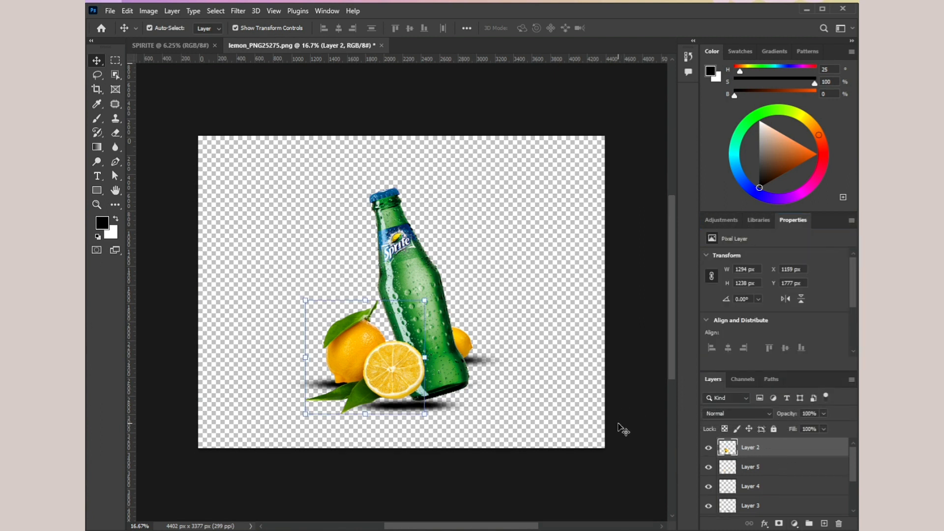
Add a layer mask to Layer 2 and ready the Brush tool with foreground and background colours swapped.
left_click(779, 524)
left_click(97, 118)
left_click(117, 219)
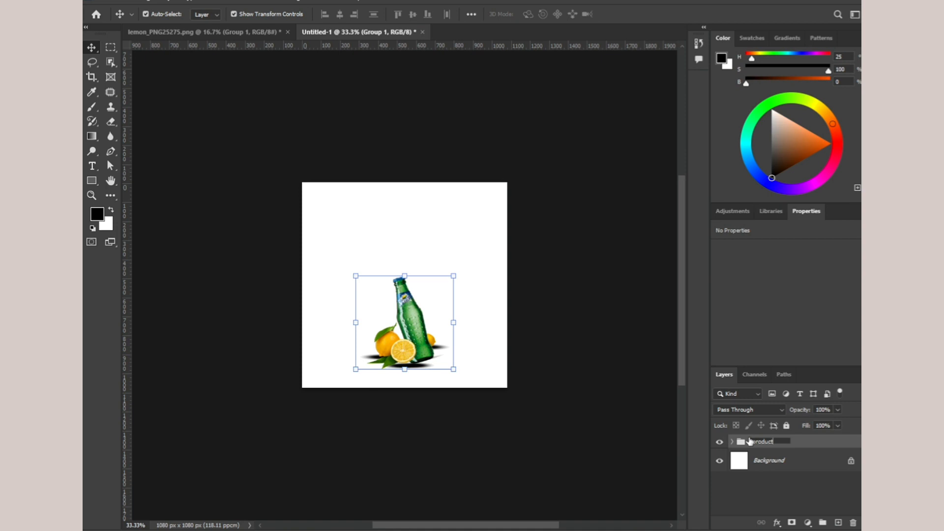
Name the bottle-and-lemons group product and centre it horizontally on the canvas.
key("Return")
left_click(471, 13)
left_click(505, 117)
left_click(495, 136)
left_click(346, 14)
left_click(354, 14)
left_click(340, 14)
left_click(352, 117)
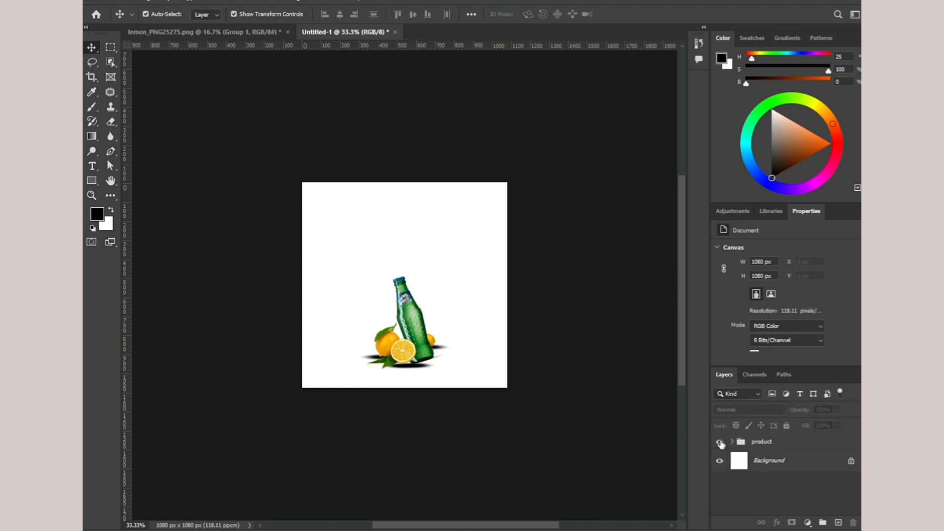
Hide the product group and add an empty layer directly above the Background layer.
left_click(720, 442)
left_click(770, 466)
left_click(839, 522)
Place the Island image in the document as an embedded smart object.
left_click(108, 2)
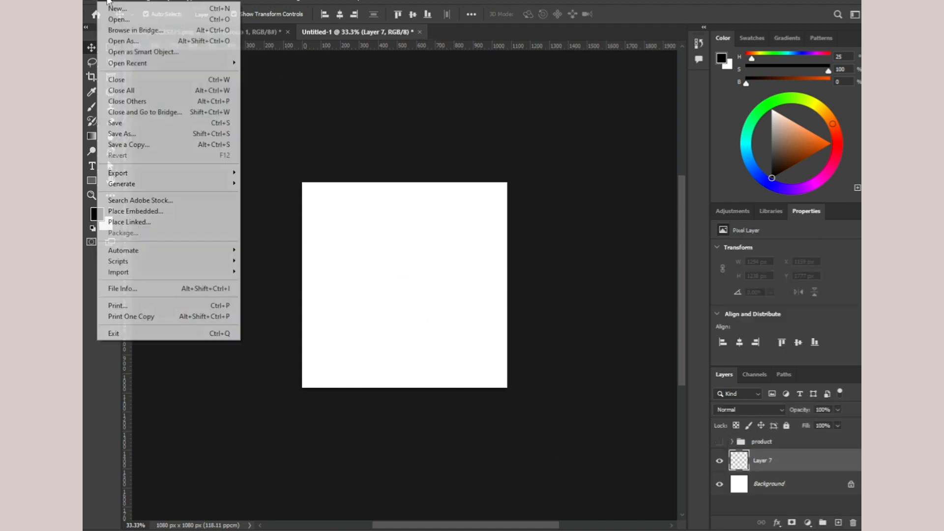
left_click(136, 211)
left_click(418, 165)
left_click(525, 277)
Move the island image to the bottom of the canvas and squash its height to about 11.02%.
left_click_drag(405, 274, 418, 261)
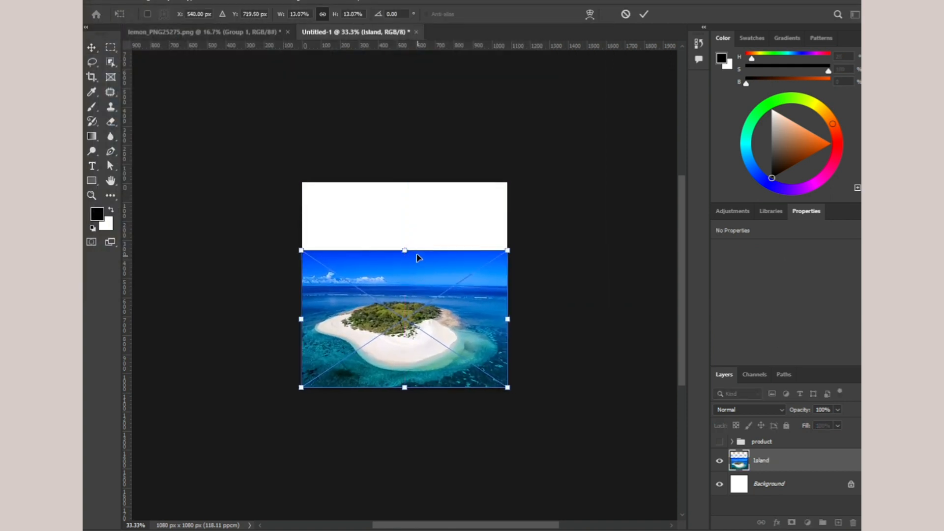
key("Return")
left_click_drag(403, 252, 404, 272)
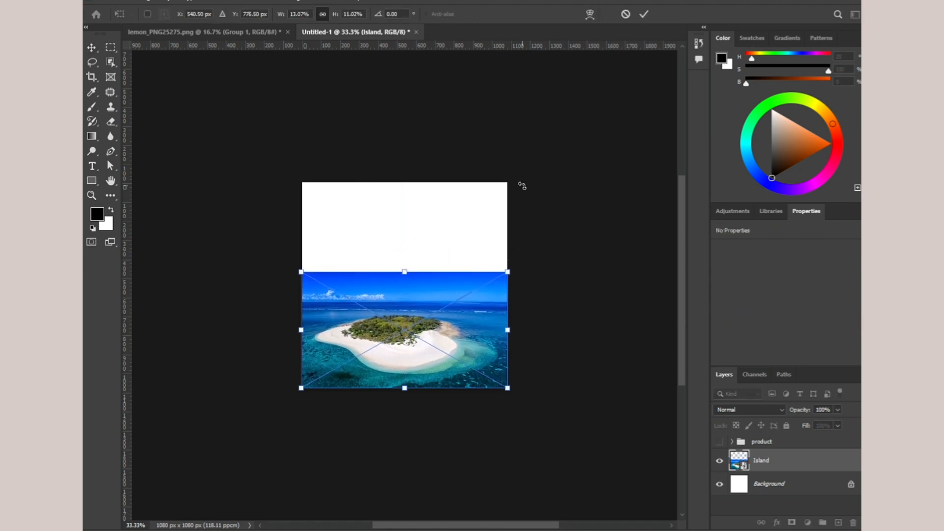
left_click(644, 14)
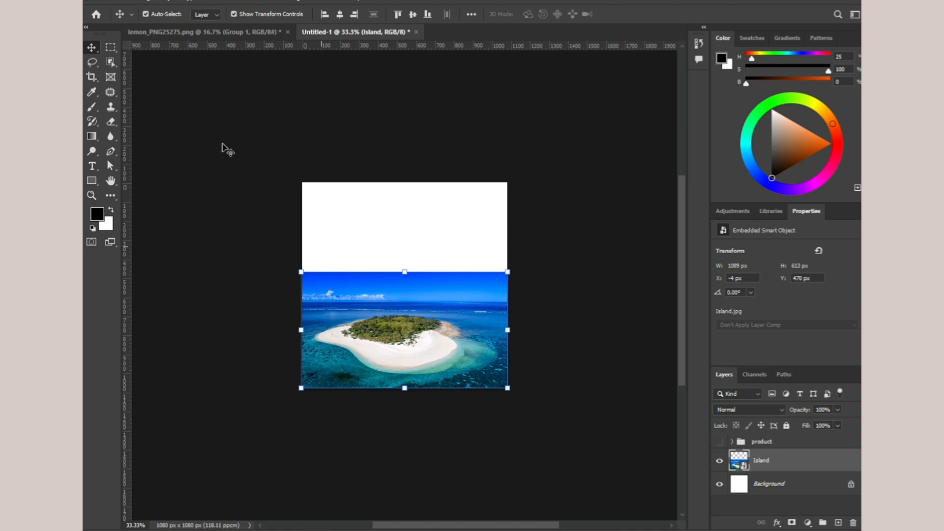
Try to draw a gradient directly on the Island smart object.
key("g")
left_click(331, 281)
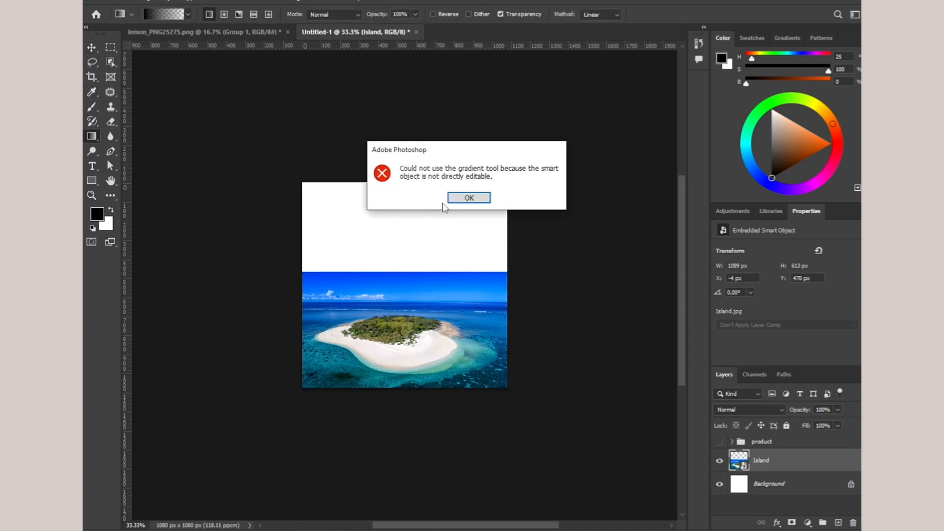
left_click(443, 207)
Add a layer mask to the Island layer.
right_click(762, 457)
left_click(745, 502)
left_click(792, 522)
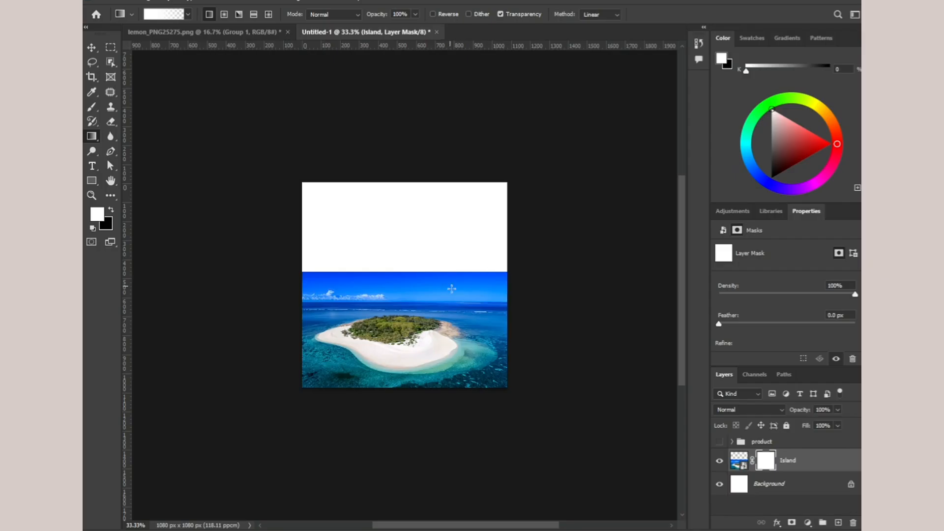
Try several gradients of different lengths and angles on the Island layer mask to fade its sky, undoing unwanted ones.
left_click_drag(442, 233, 473, 288)
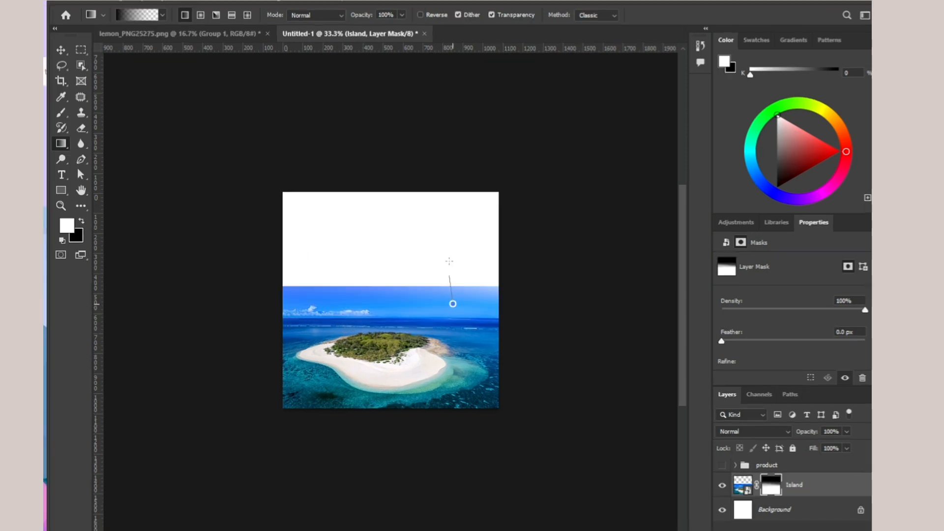
left_click_drag(449, 261, 450, 234)
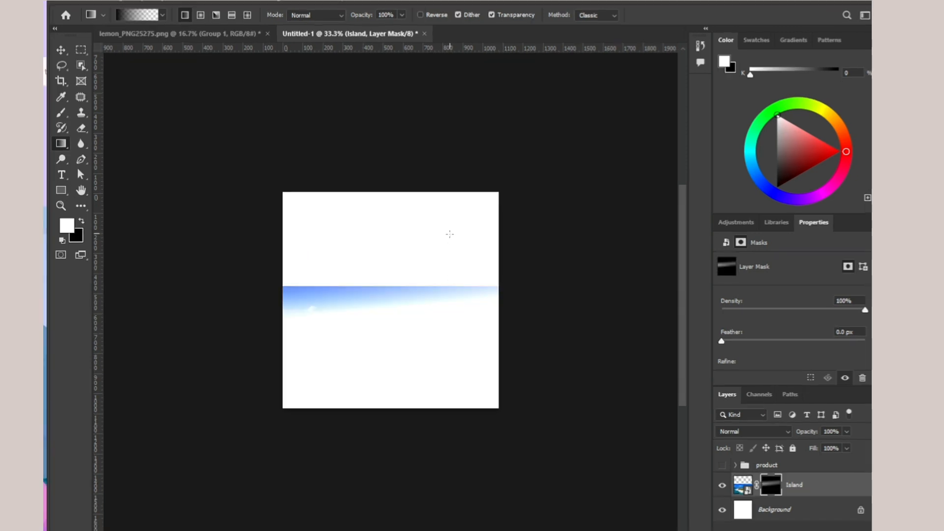
key("ctrl+z")
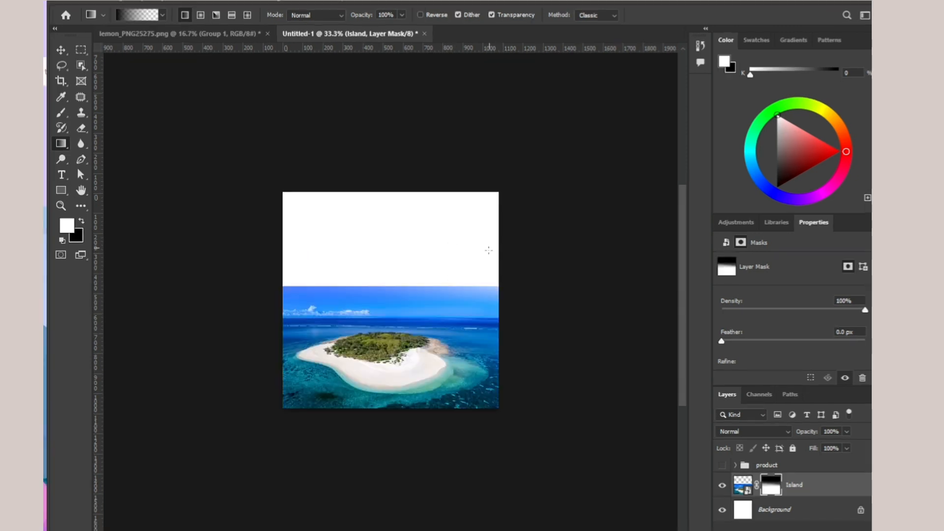
left_click_drag(467, 281, 480, 389)
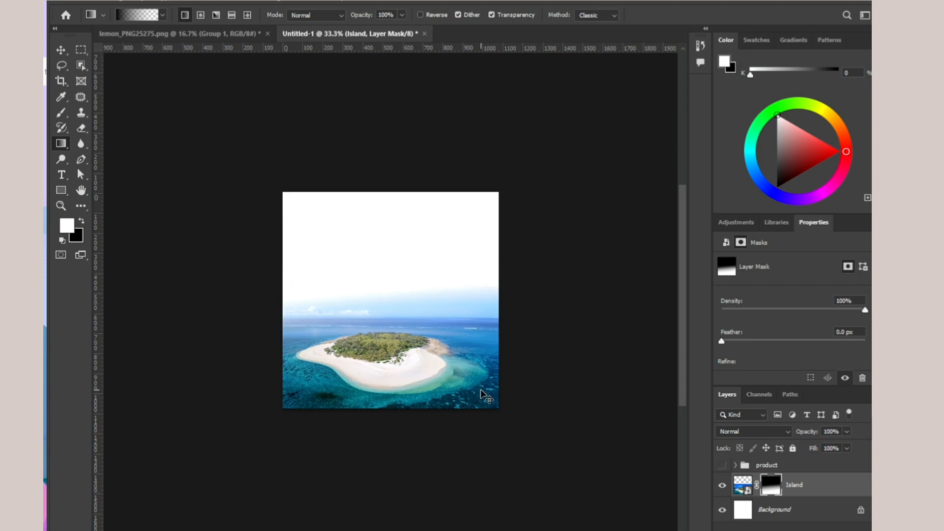
key("ctrl+z")
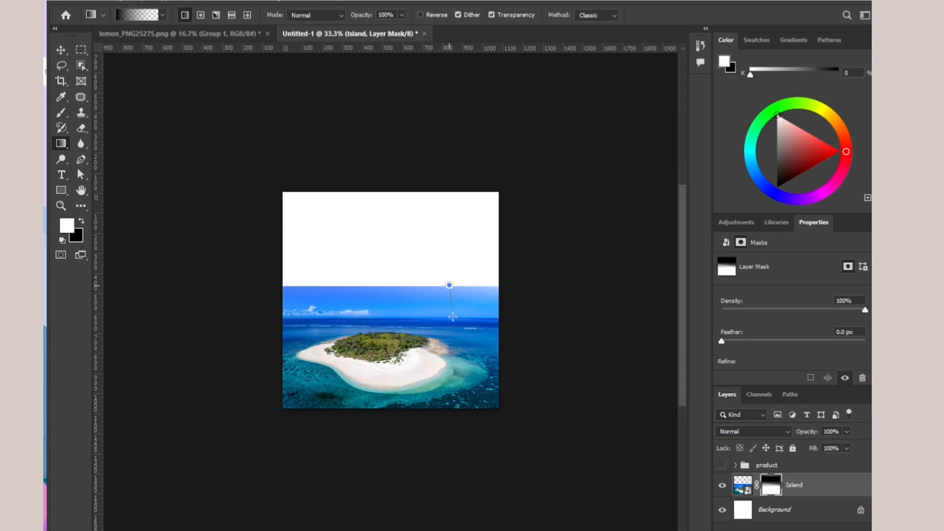
key("ctrl+shift+z")
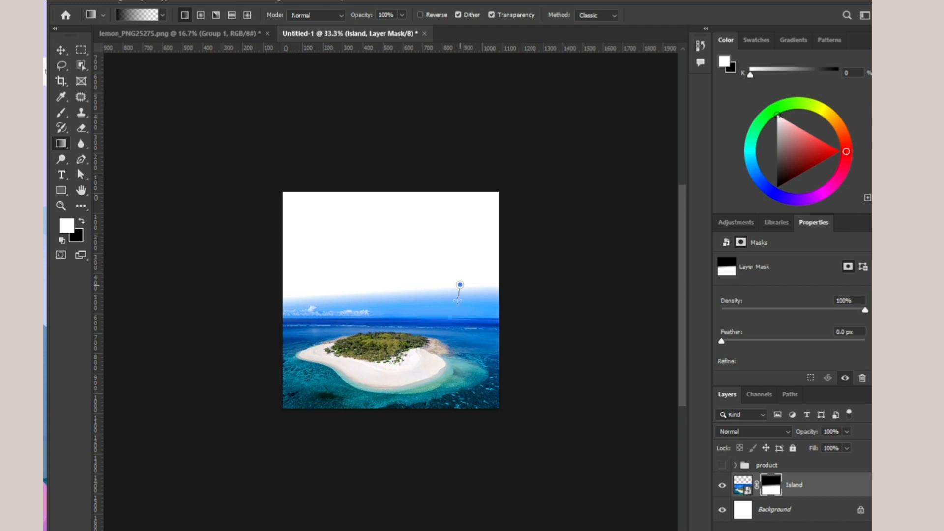
mouse_move(456, 316)
left_mouse_down()
mouse_move(466, 310)
mouse_move(463, 320)
mouse_move(447, 320)
mouse_move(423, 297)
mouse_move(408, 323)
mouse_move(384, 316)
left_mouse_up()
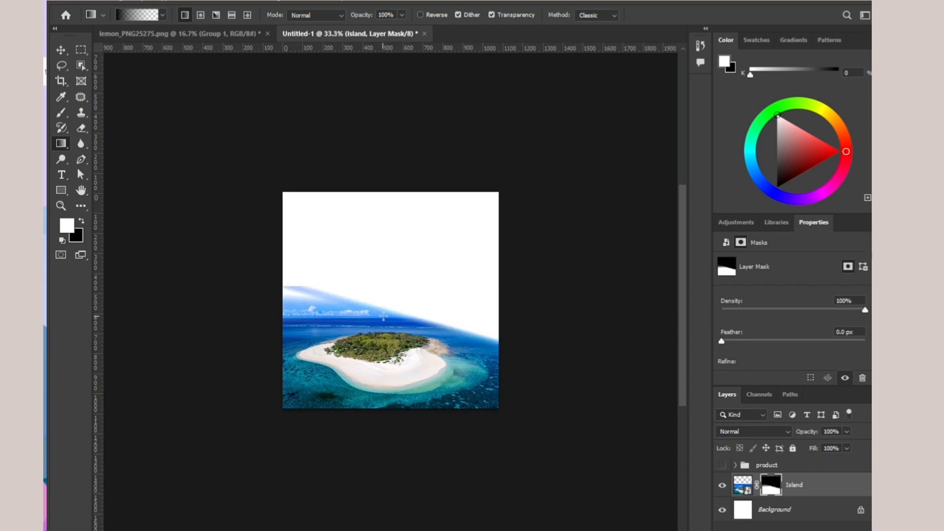
Fade out the island photo's upper sky just above the horizon with a short gradient on its mask, and deselect the layer.
left_click_drag(328, 307, 290, 321)
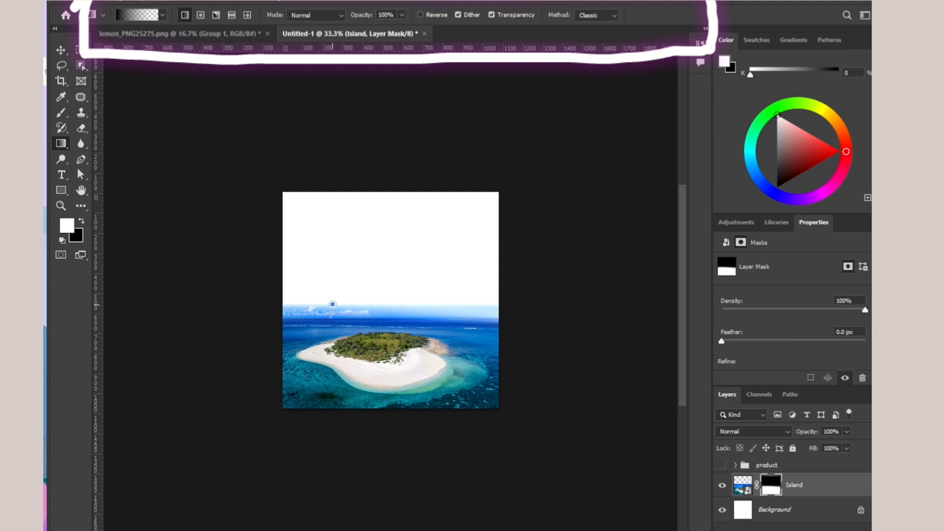
left_click_drag(332, 304, 332, 316)
key("ctrl+z")
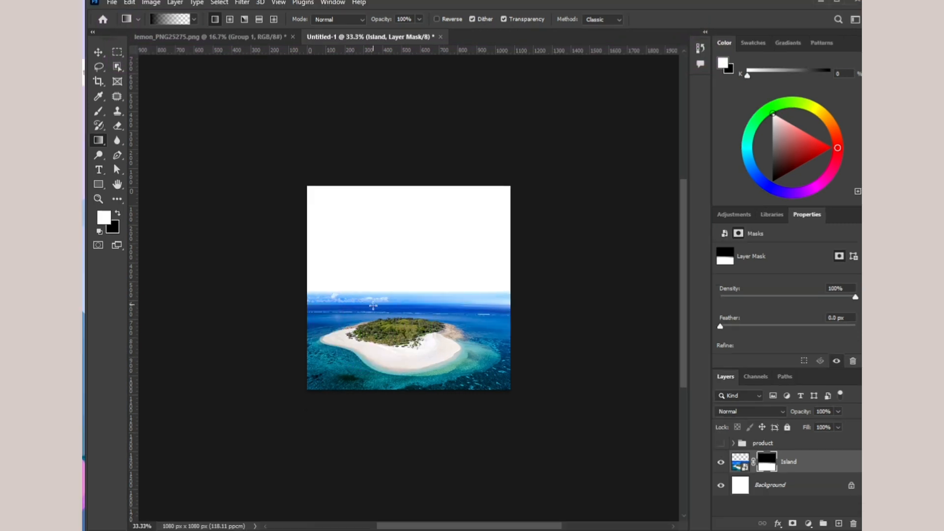
key("v")
left_click(293, 232)
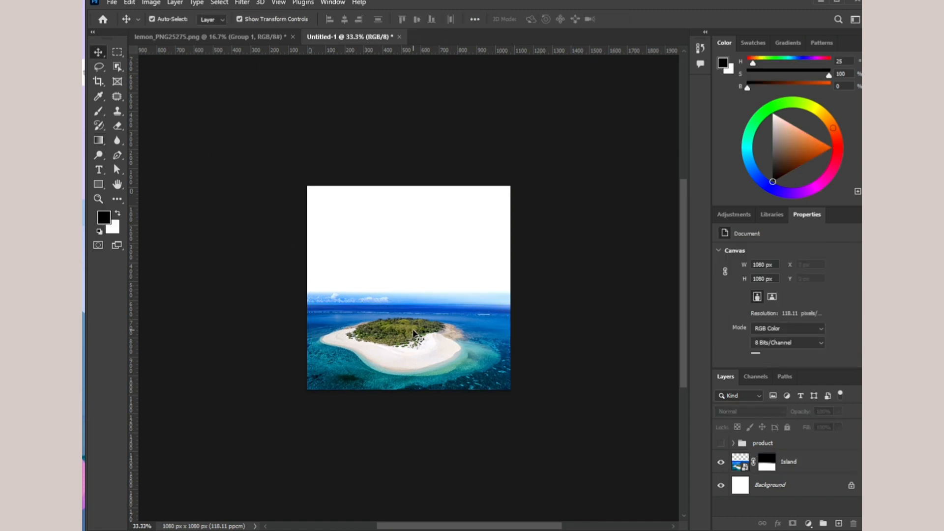
Place the fluffy-clouds-seen-from-airplane image as an embedded object and put its layer between Island and Background.
left_click(413, 331)
left_click(112, 2)
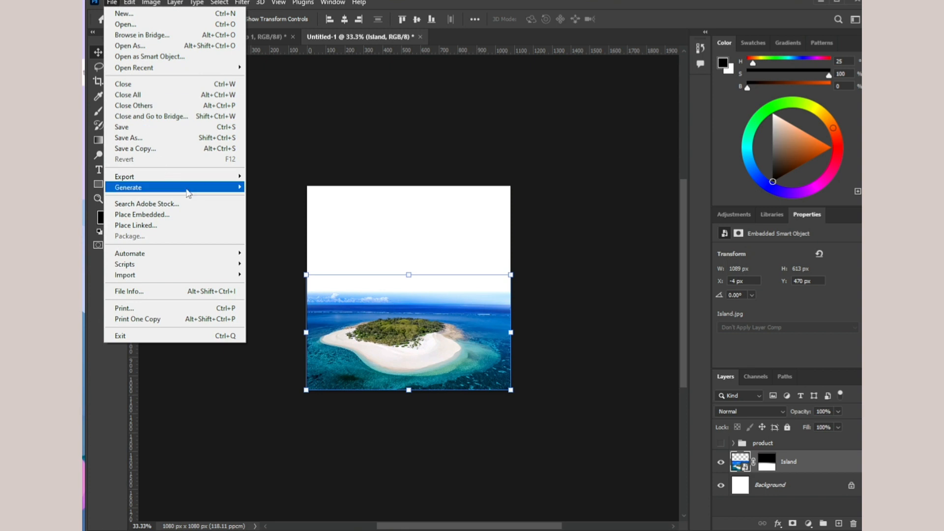
left_click(185, 215)
mouse_move(464, 129)
left_mouse_down()
mouse_move(469, 223)
mouse_move(469, 140)
left_mouse_up()
left_click(216, 158)
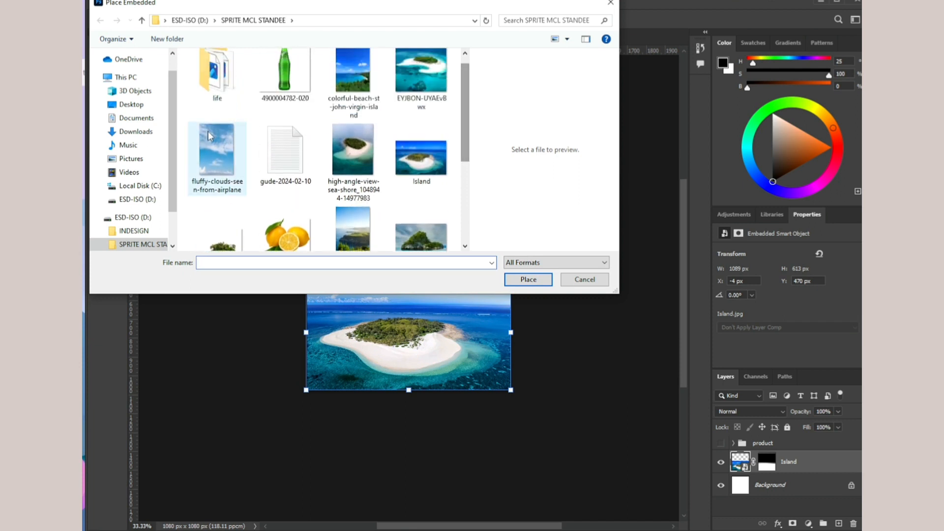
left_click(529, 280)
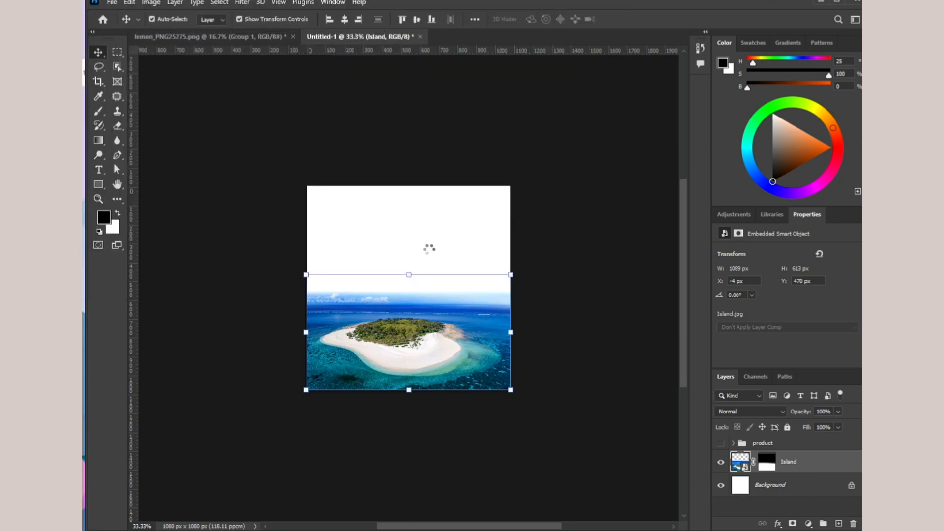
left_click(771, 486)
left_click_drag(768, 463, 765, 478)
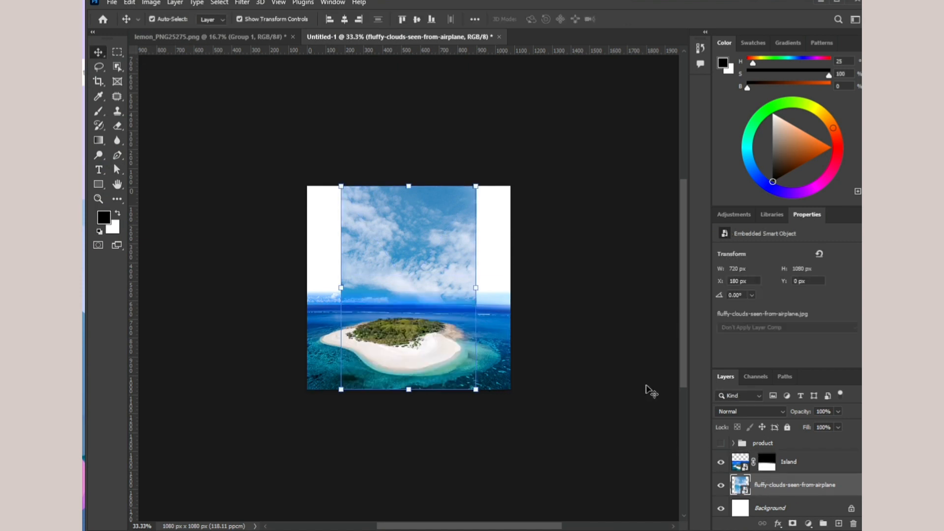
Scale the clouds image proportionally to about 7.17% and position it to fill the whole sky behind the island.
left_click_drag(475, 289, 517, 288)
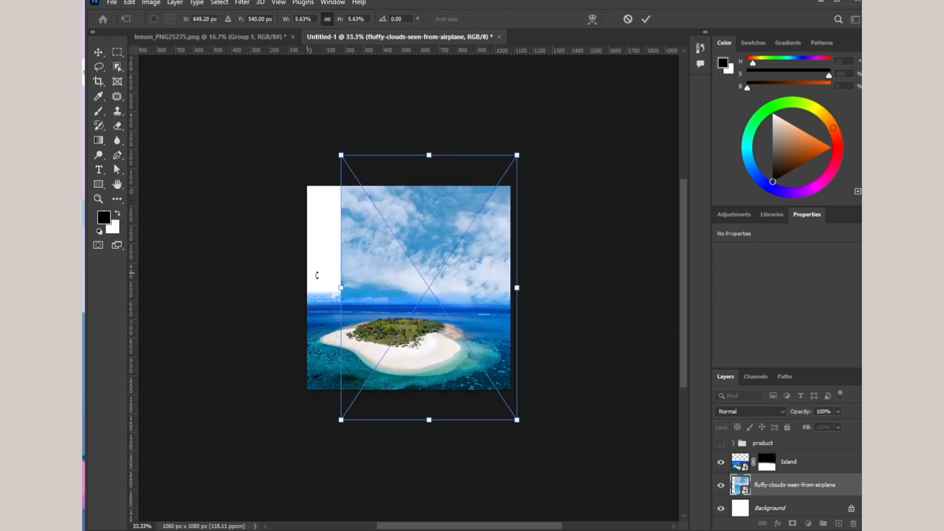
left_click_drag(333, 286, 342, 331)
left_click_drag(338, 274, 341, 272)
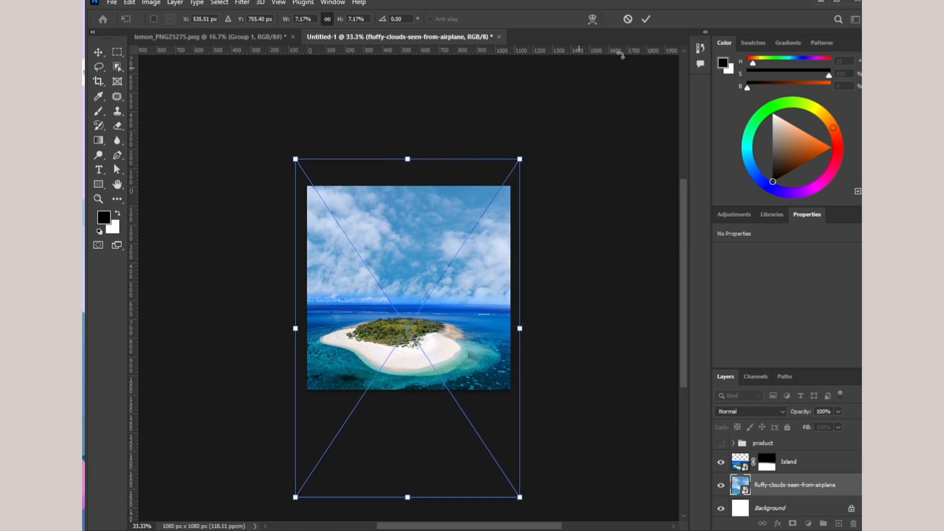
left_click(646, 19)
left_click(552, 175)
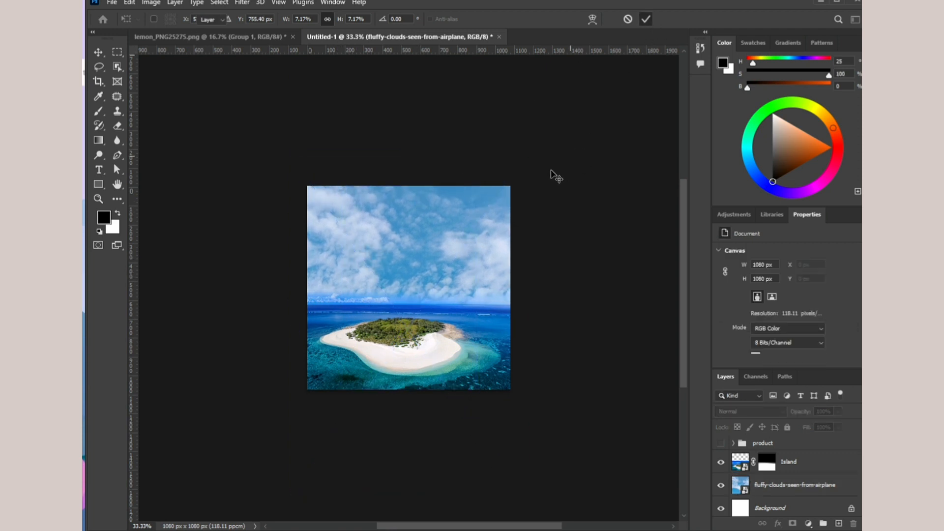
Show the product group again over the island scene and clear the layer selection.
left_click(733, 460)
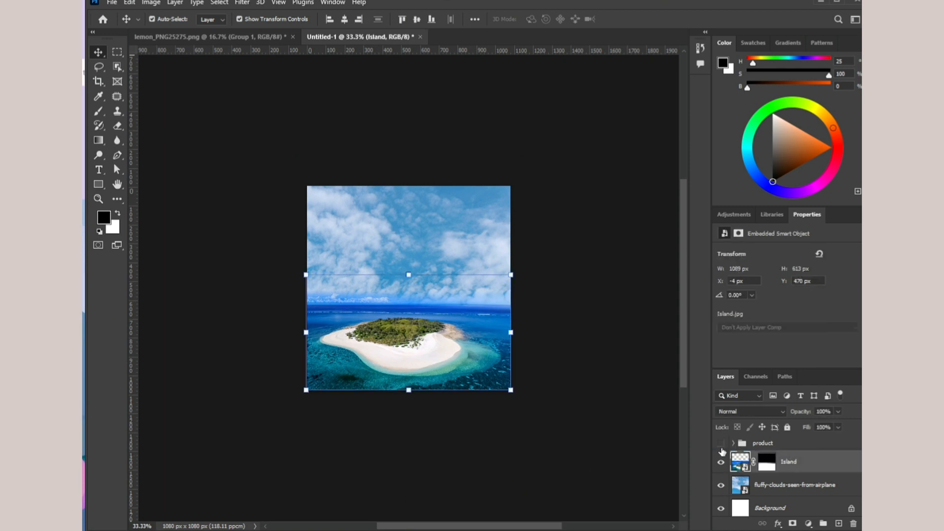
left_click(721, 443)
left_click(617, 439)
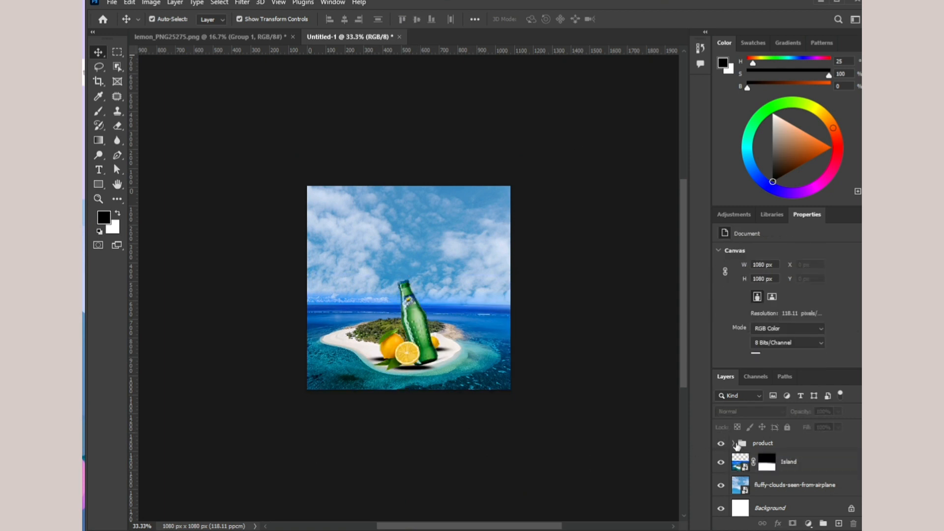
Enlarge the product group slightly, move it up on the sandy island, and clear the layer selection.
left_click(765, 449)
mouse_move(409, 279)
left_mouse_down()
mouse_move(408, 264)
mouse_move(409, 275)
left_mouse_up()
mouse_move(412, 343)
left_mouse_down()
mouse_move(409, 328)
mouse_move(411, 336)
left_mouse_up()
left_click(646, 19)
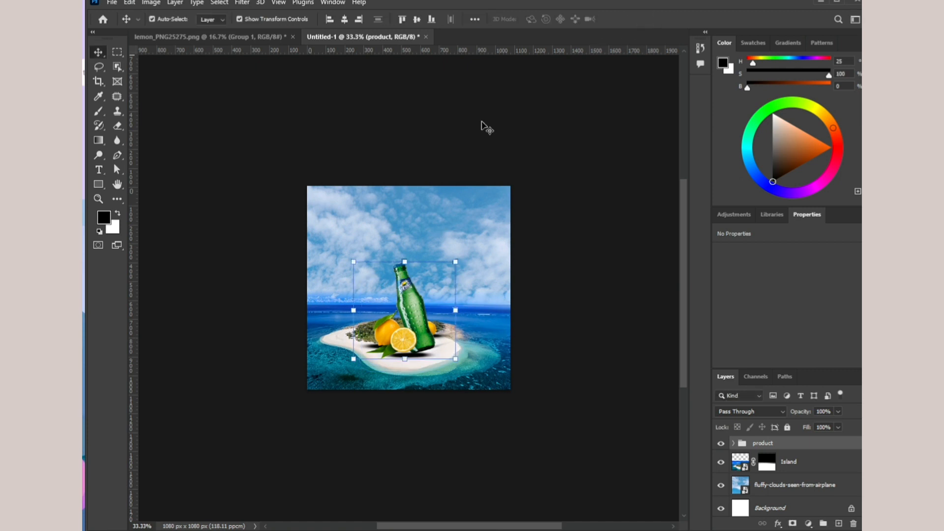
left_click(449, 127)
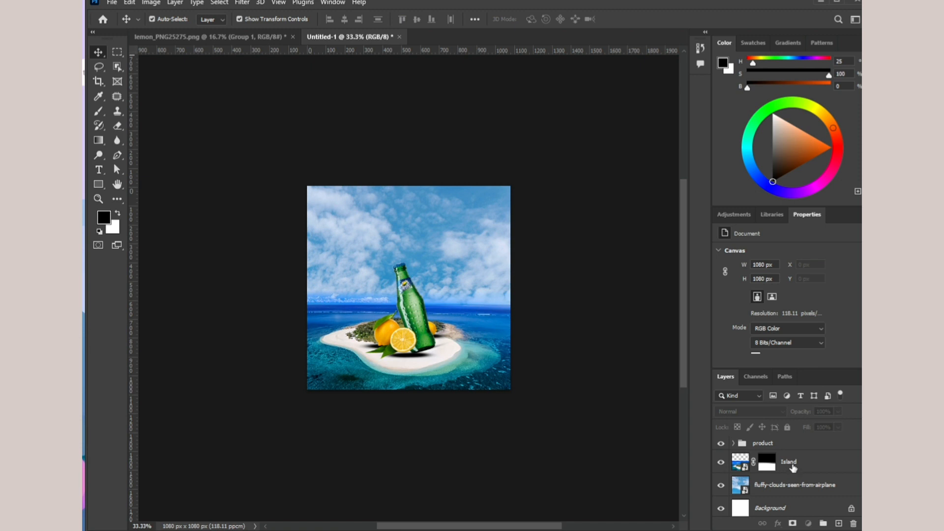
left_click(791, 467)
left_click(114, 3)
left_click(184, 215)
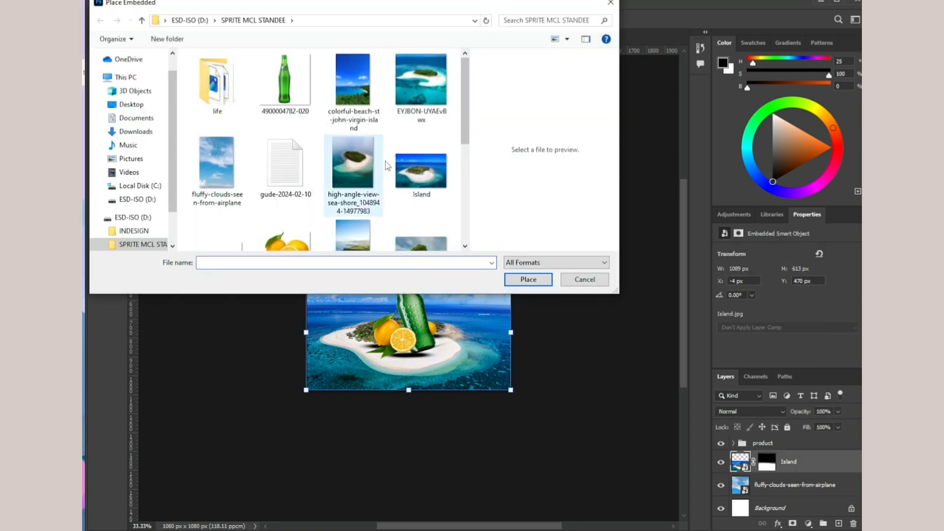
left_click_drag(465, 128, 478, 194)
left_click(420, 138)
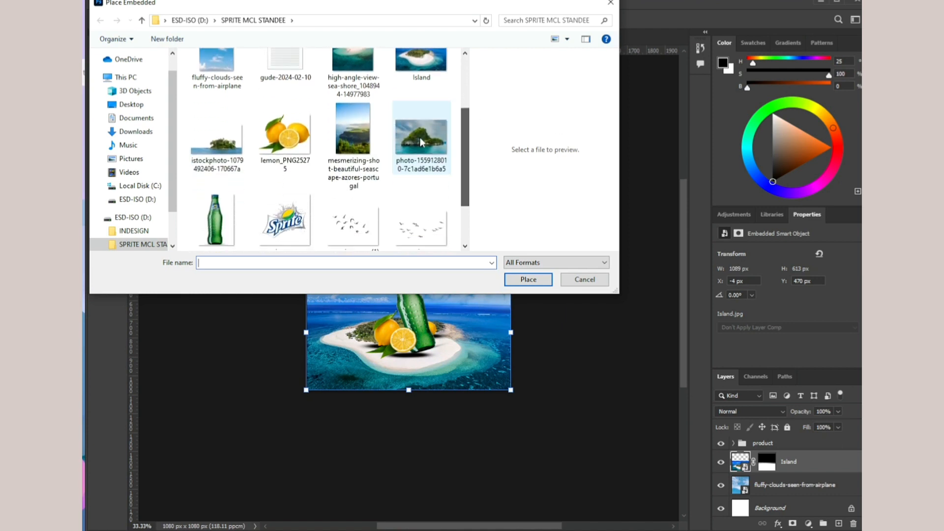
left_click(529, 280)
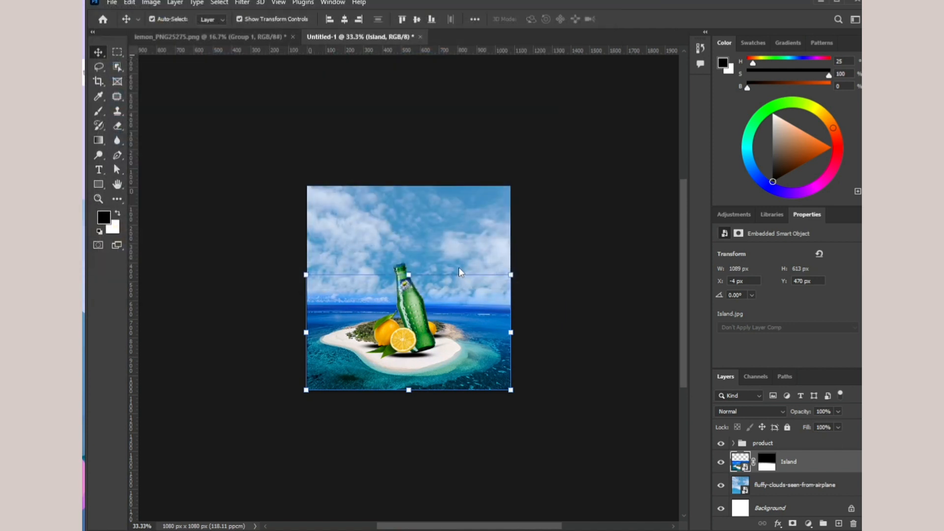
left_click_drag(430, 282, 429, 256)
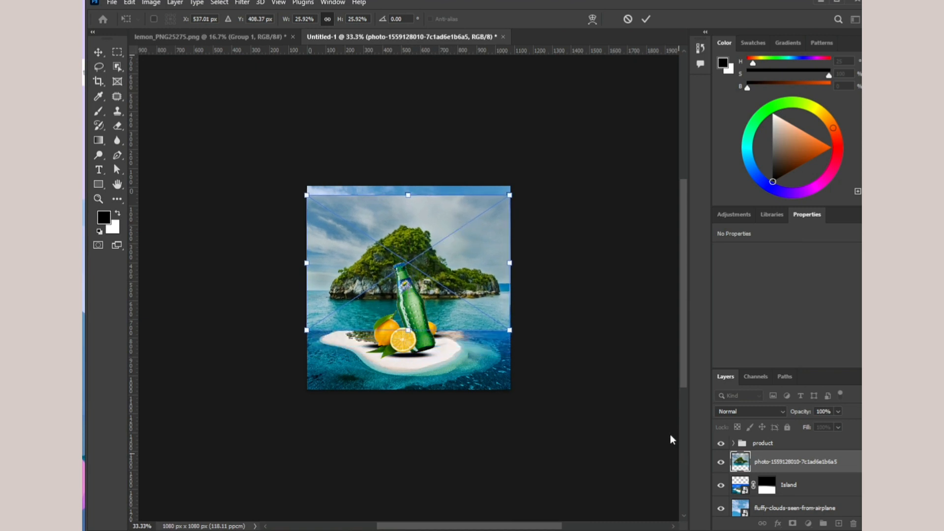
Hide the product group, select the rocky green island as the photo's subject, and copy it to a new layer.
left_click(721, 444)
left_click(721, 444)
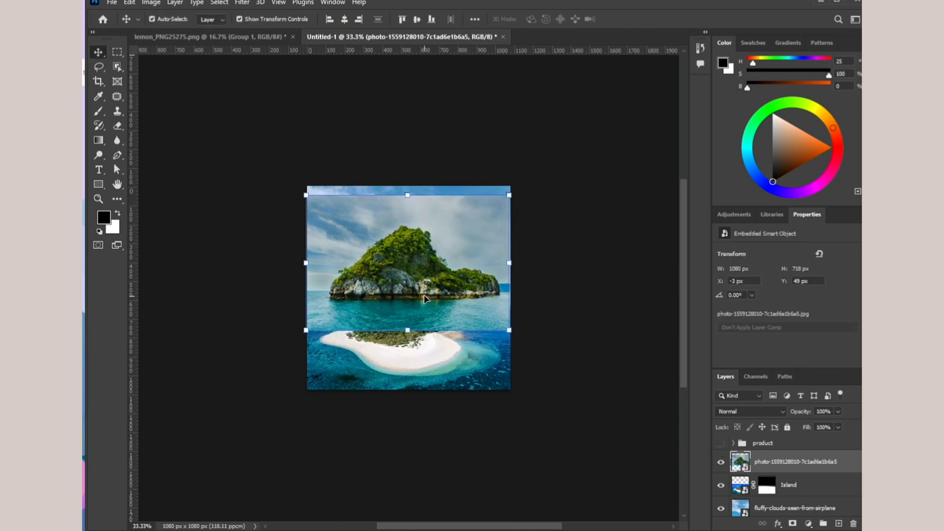
left_click(223, 5)
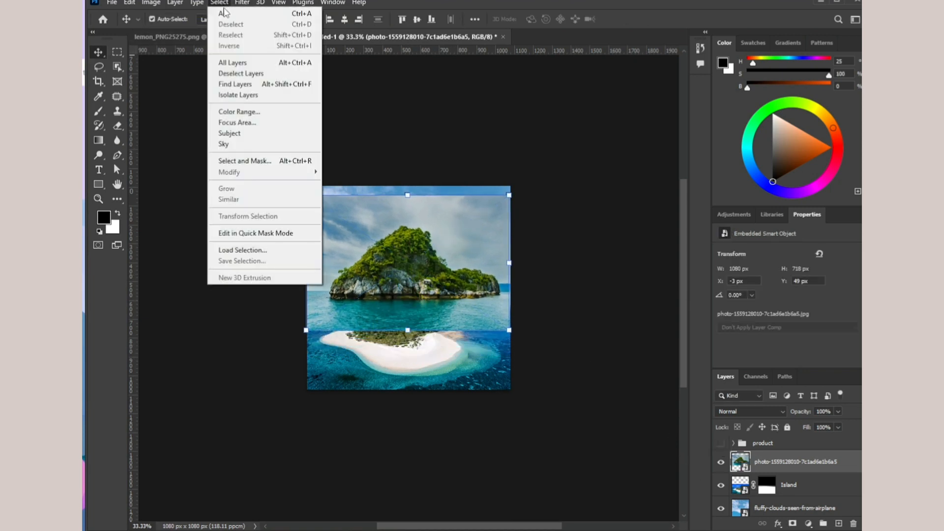
left_click(231, 129)
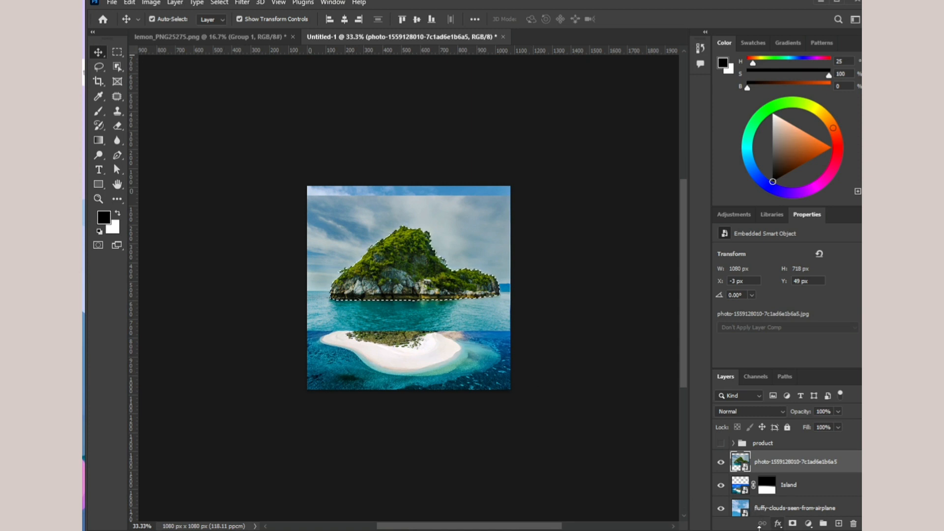
key("ctrl+j")
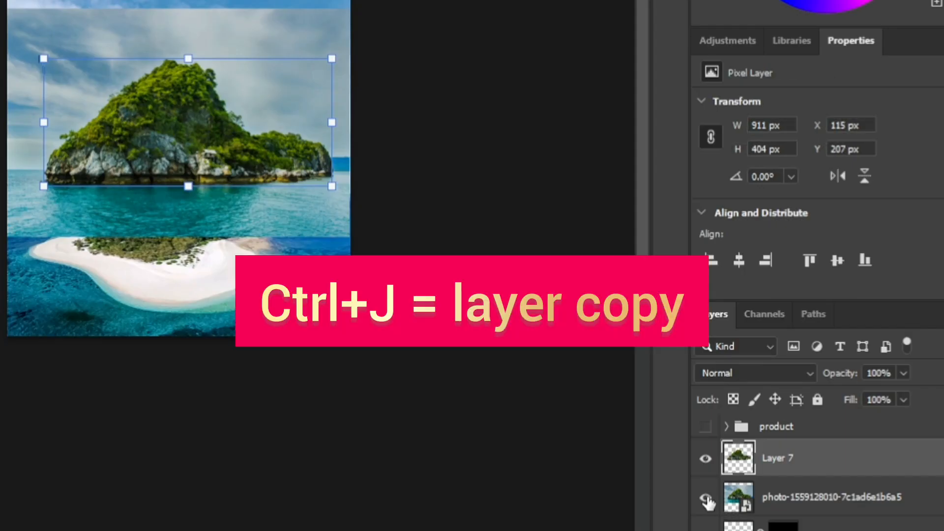
left_click(706, 499)
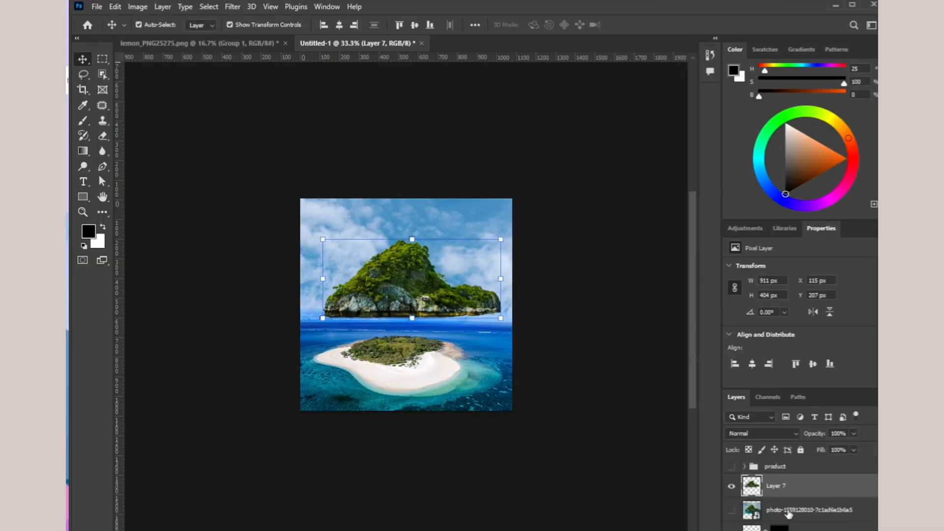
left_click(803, 505)
key("Delete")
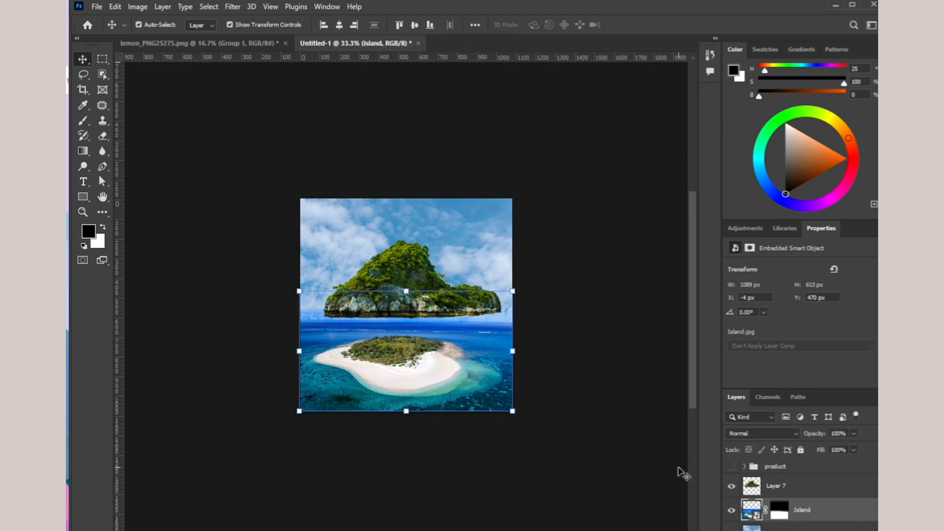
Scale the rocky island cutout proportionally to about 39.90% and set it on the rear edge of the sandy island.
left_click(562, 375)
left_click(396, 294)
left_click_drag(501, 279, 401, 329)
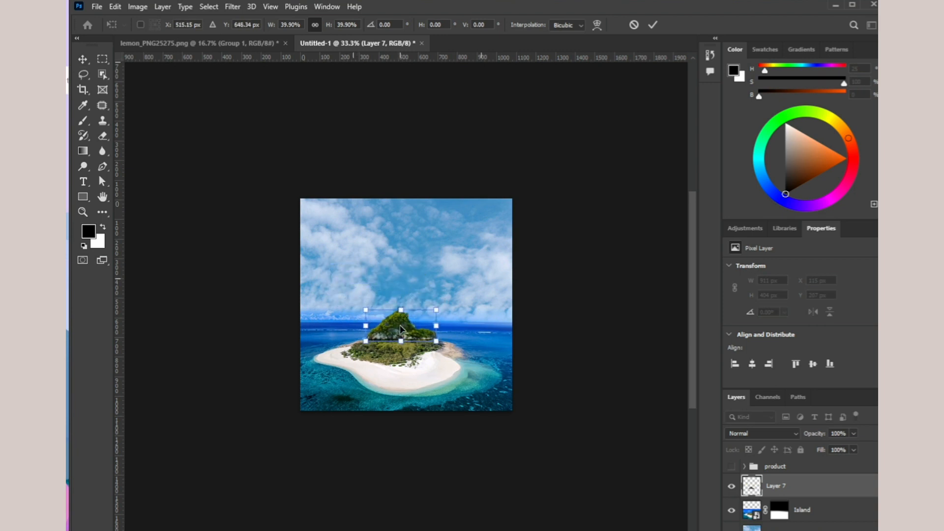
left_click(240, 273)
left_click(184, 263)
Duplicate the rocky island cutout, shrink the copy to about 160 × 71 px, and place it on the sea left of the main island.
left_click(387, 323)
left_click_drag(389, 323, 389, 319)
key("ctrl+t")
left_click_drag(441, 289, 331, 329)
key("Return")
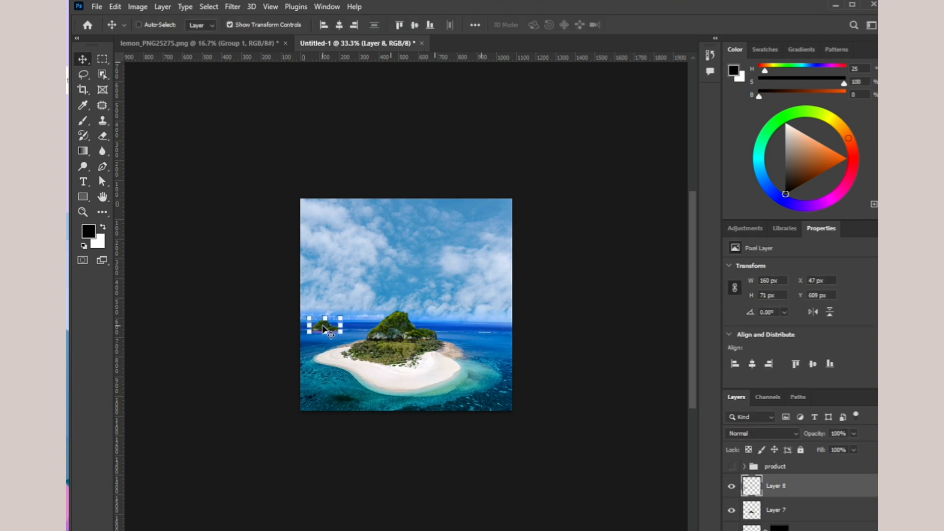
Paste another rocky island copy, flip it horizontally, enlarge it to about 254 × 113 px, and place it right of the main island.
key("ctrl+v")
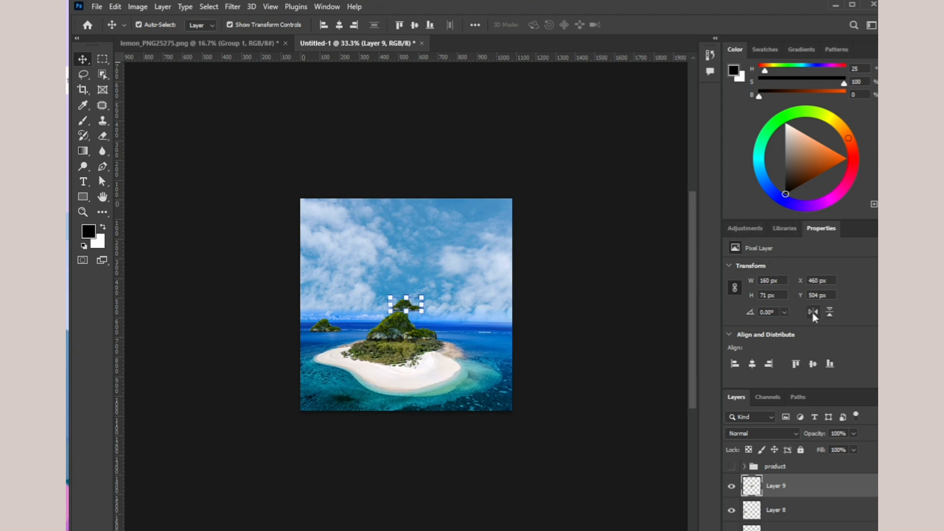
left_click_drag(408, 308, 477, 324)
key("ctrl+t")
key("Return")
left_click(559, 347)
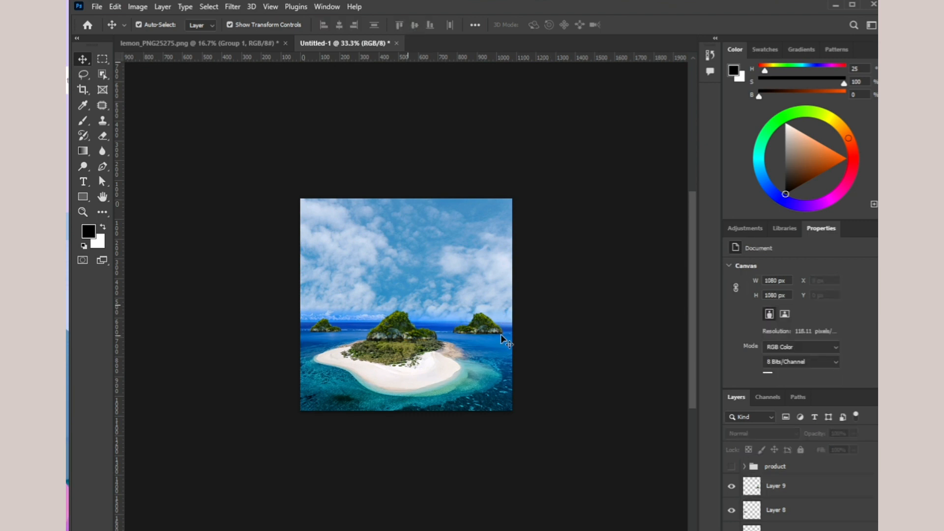
left_click(490, 339)
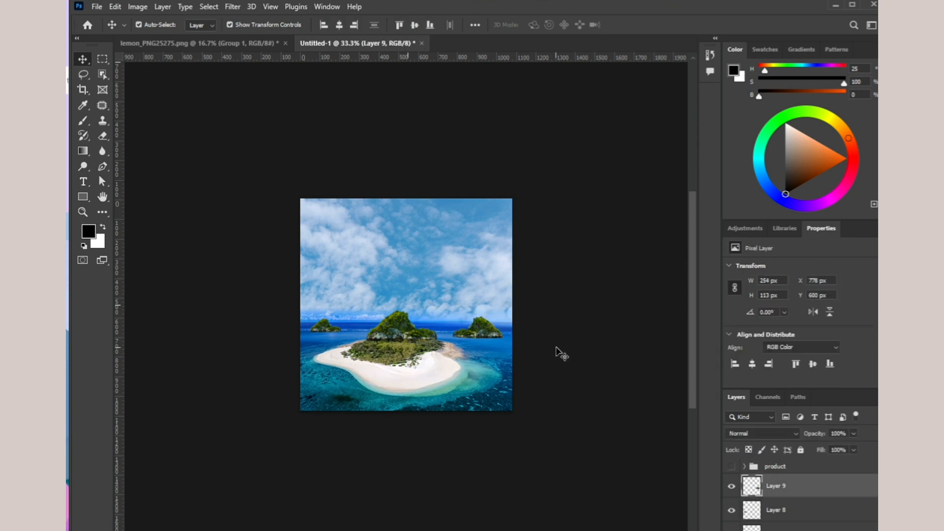
left_click(559, 352)
Enlarge the central rocky island to about 391 × 188 px behind the beach vegetation and deselect the layer.
left_click_drag(396, 328, 360, 324)
key("Return")
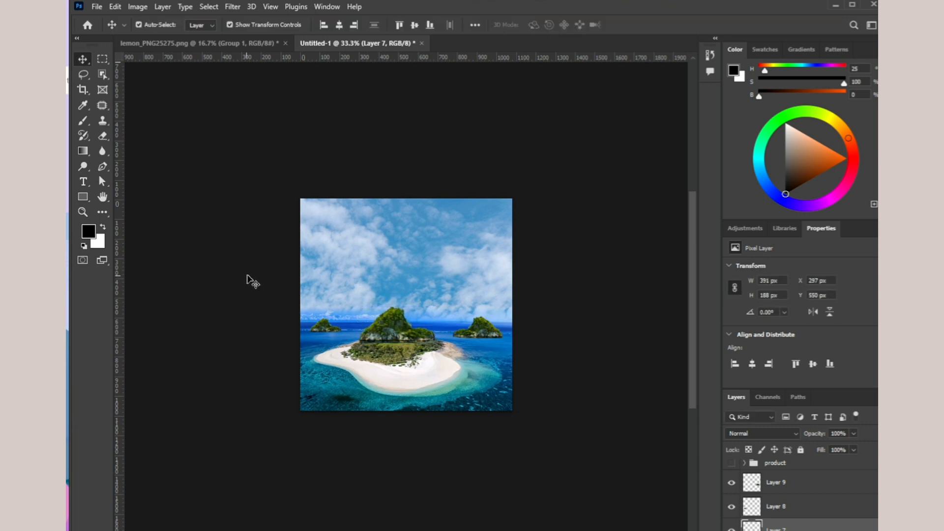
left_click(249, 281)
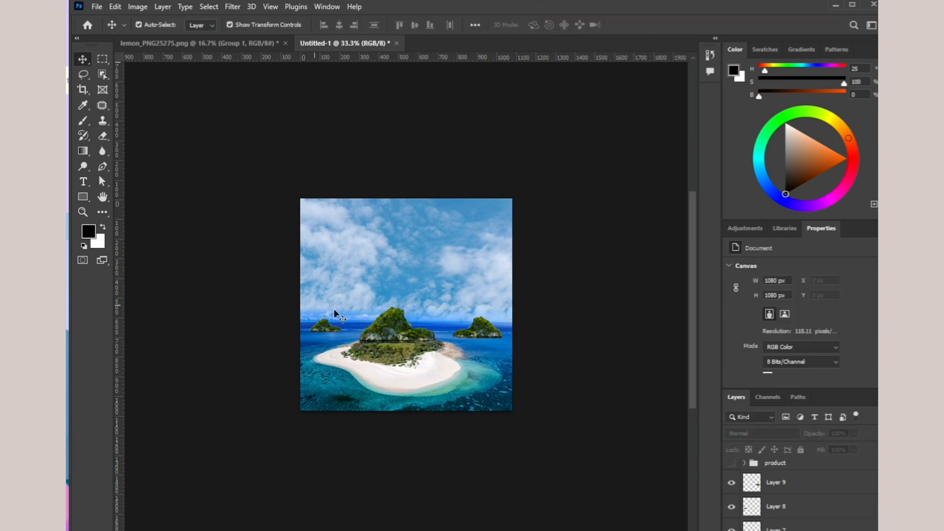
Start a Warp transform on the central rocky island and pull both upper corners outward and upward.
left_click(379, 334)
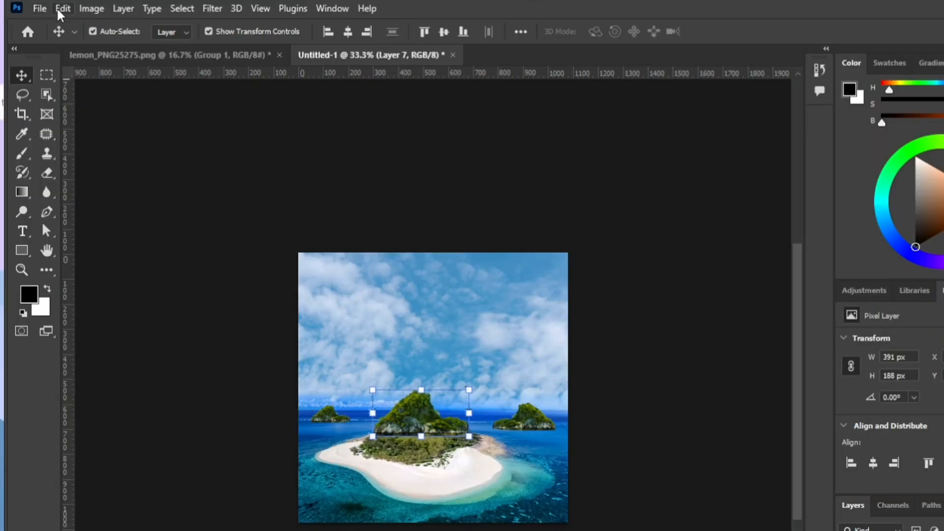
left_click(60, 10)
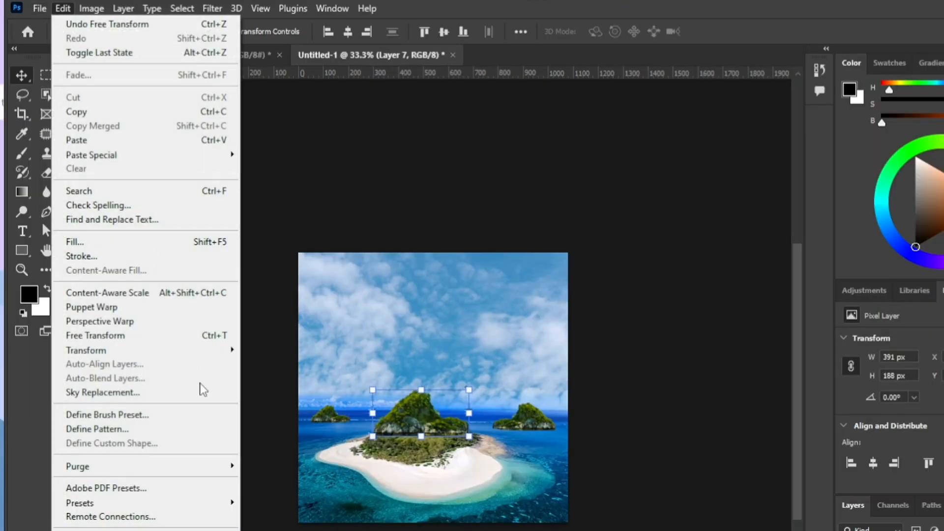
mouse_move(216, 350)
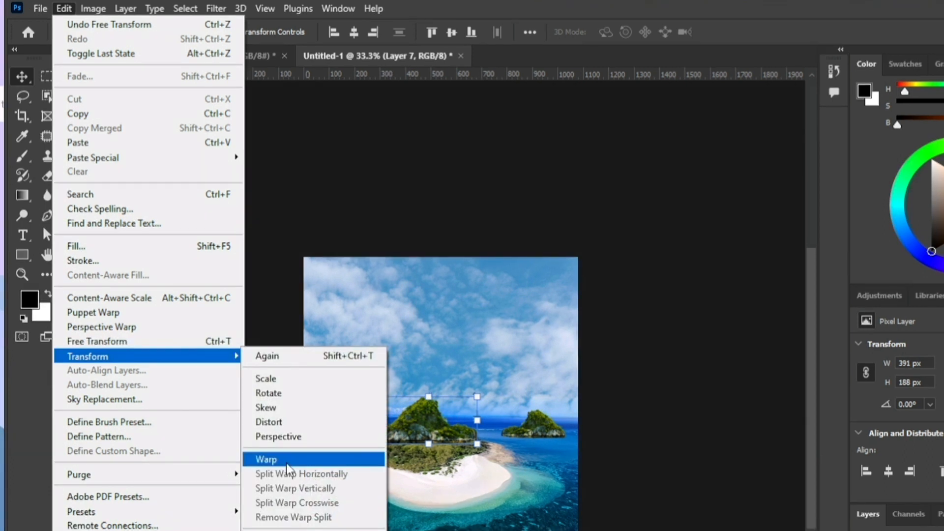
left_click(287, 462)
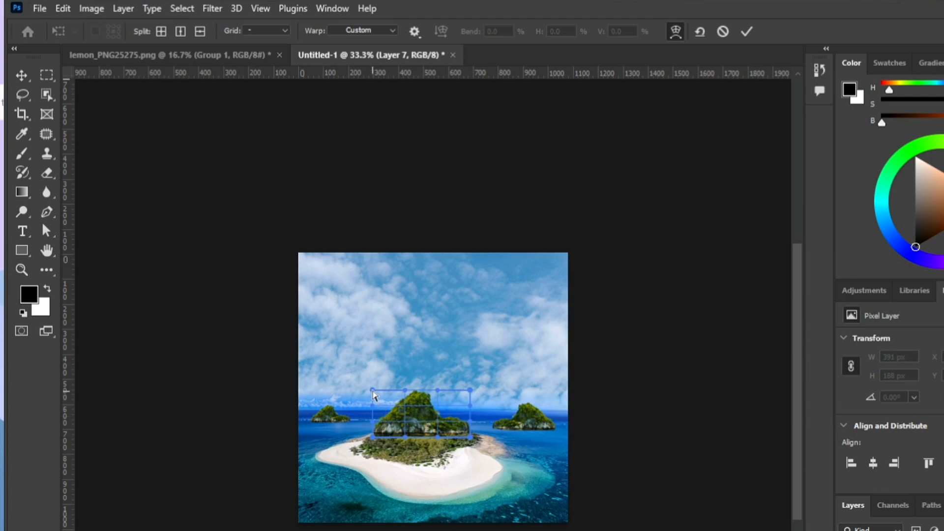
left_click_drag(372, 393, 368, 387)
left_click_drag(470, 391, 477, 386)
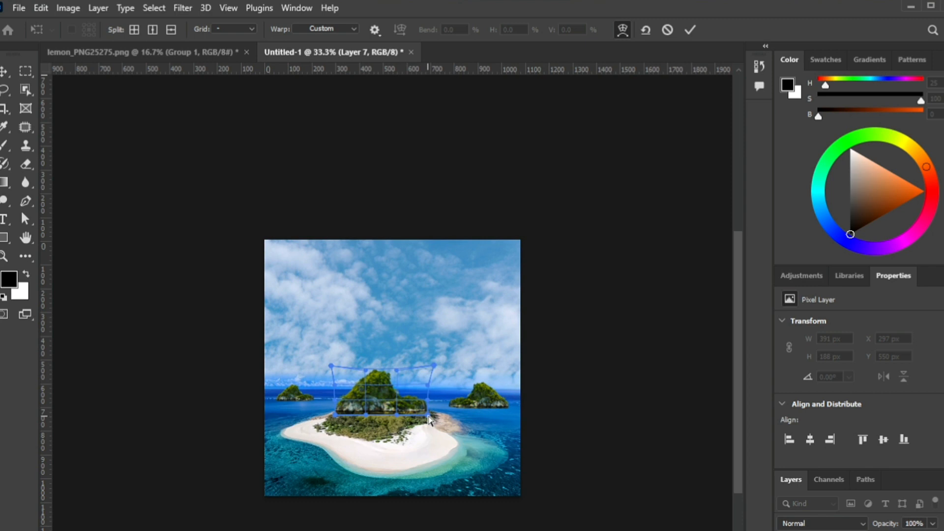
Warp the rocky island's lower corners outward so its base spans the vegetation edge, apply the warp, and deselect the layer.
left_click_drag(429, 419, 427, 422)
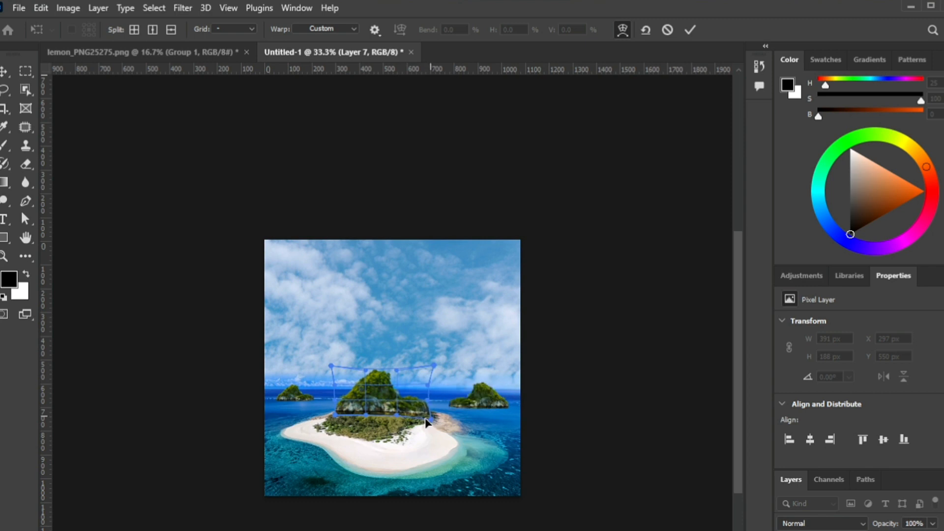
key("ctrl+plus")
key("ctrl+plus")
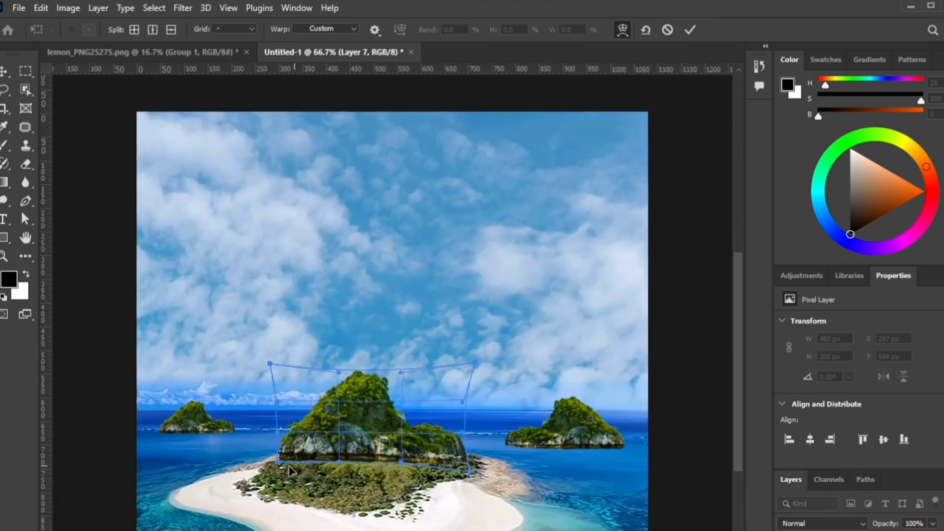
left_click_drag(278, 463, 270, 463)
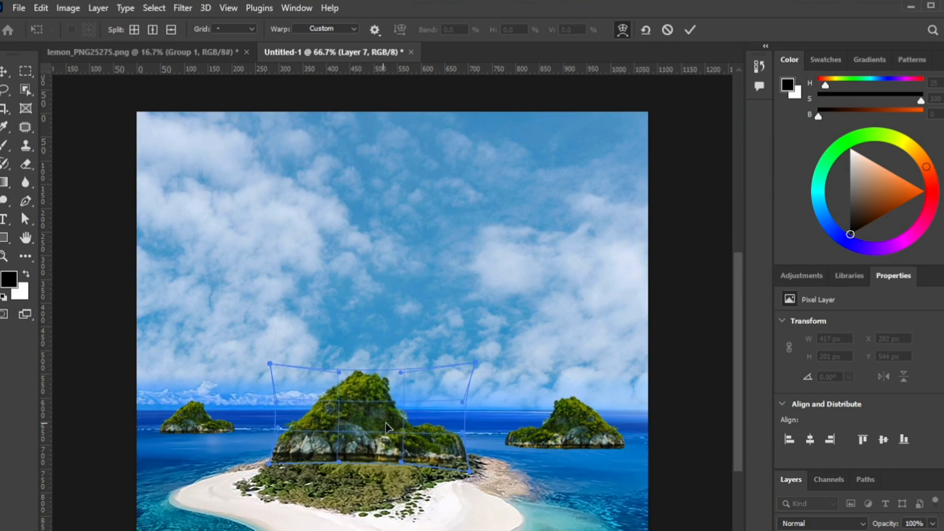
left_click_drag(269, 469, 266, 467)
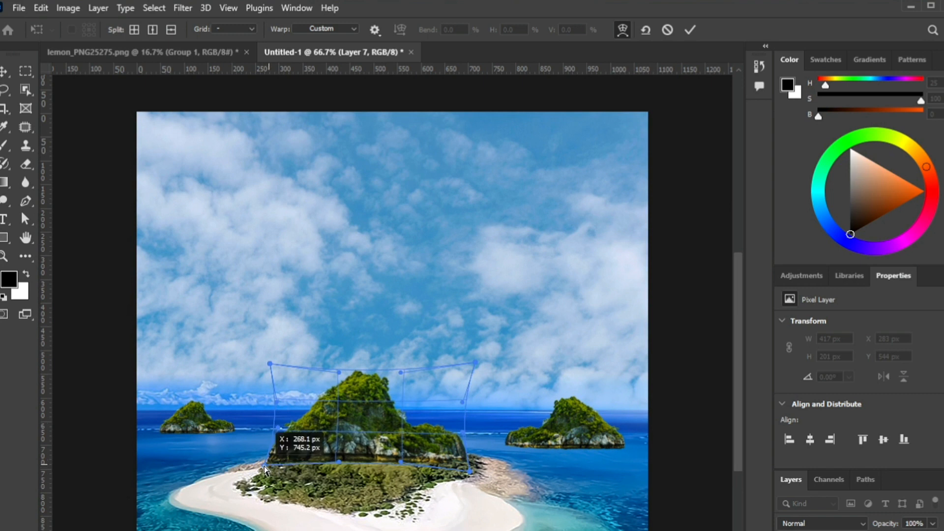
left_click_drag(470, 474, 474, 471)
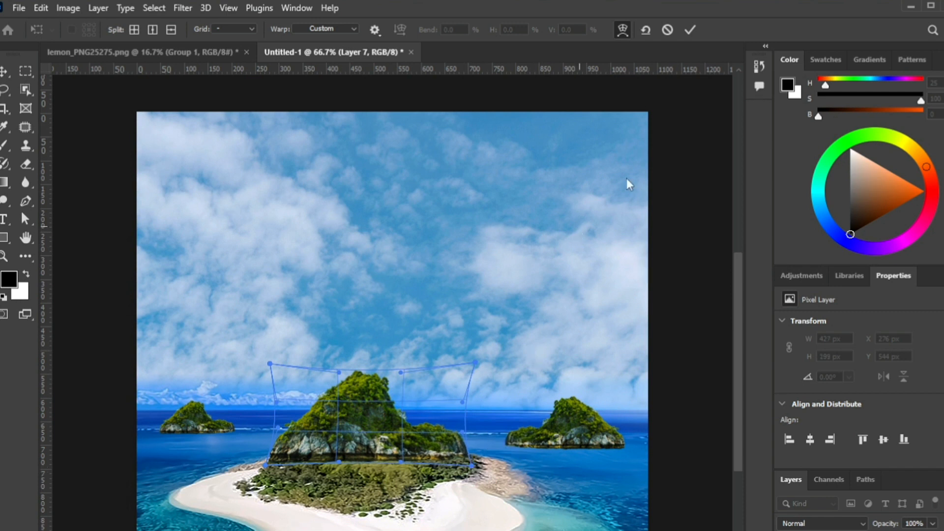
left_click(691, 31)
left_click(553, 283)
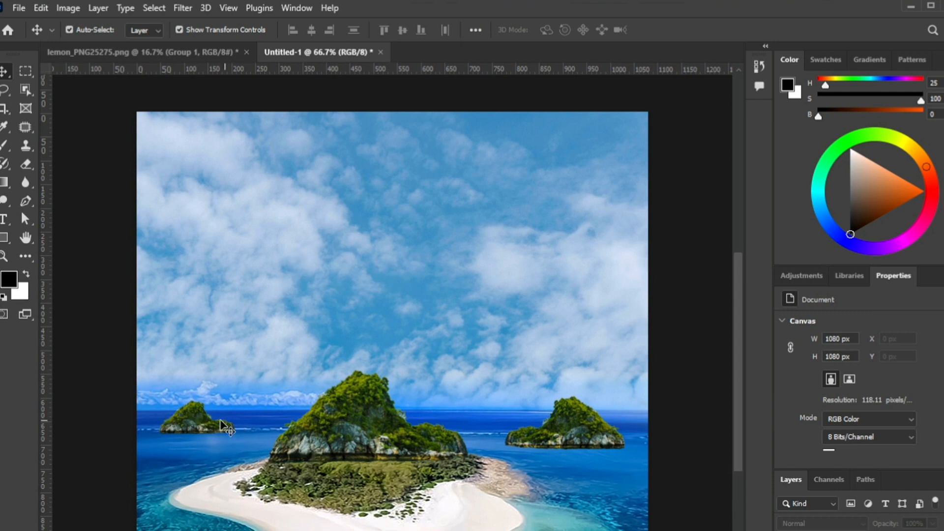
left_click(301, 444)
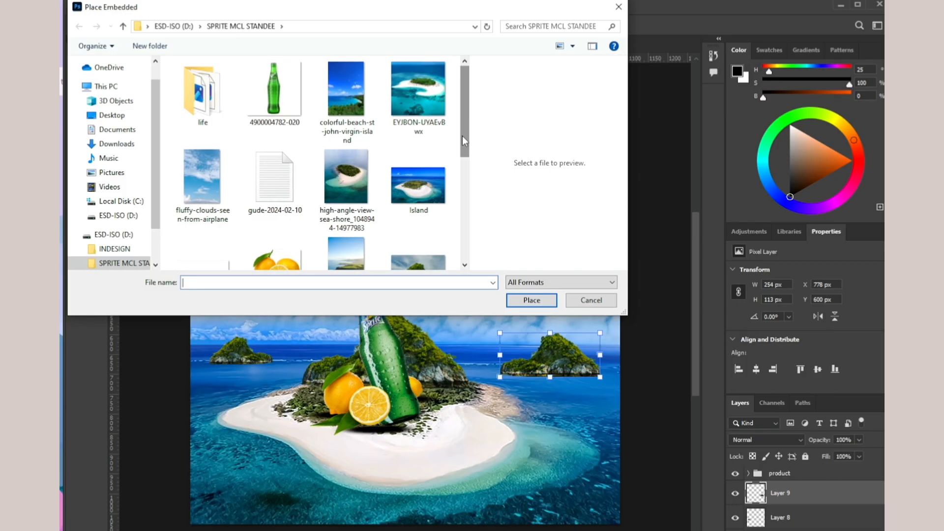
scroll(462, 164, "down", 3)
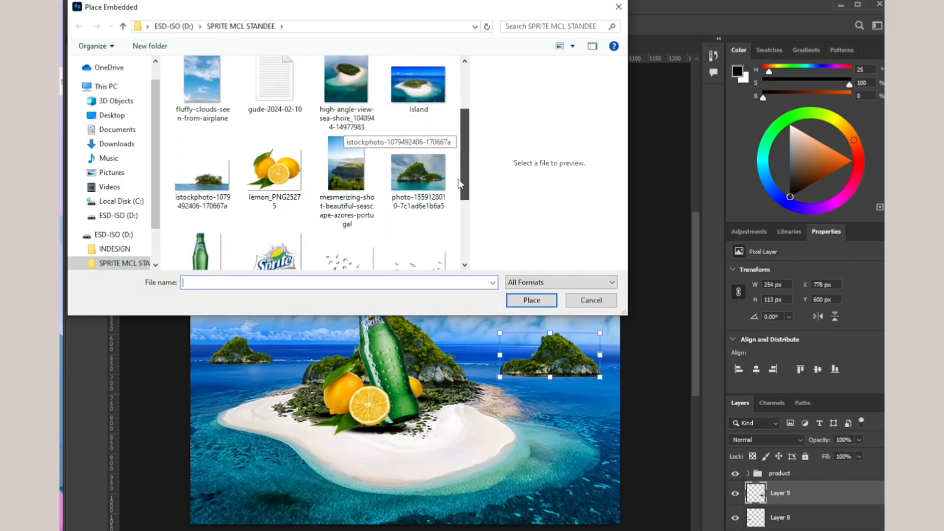
left_click(207, 158)
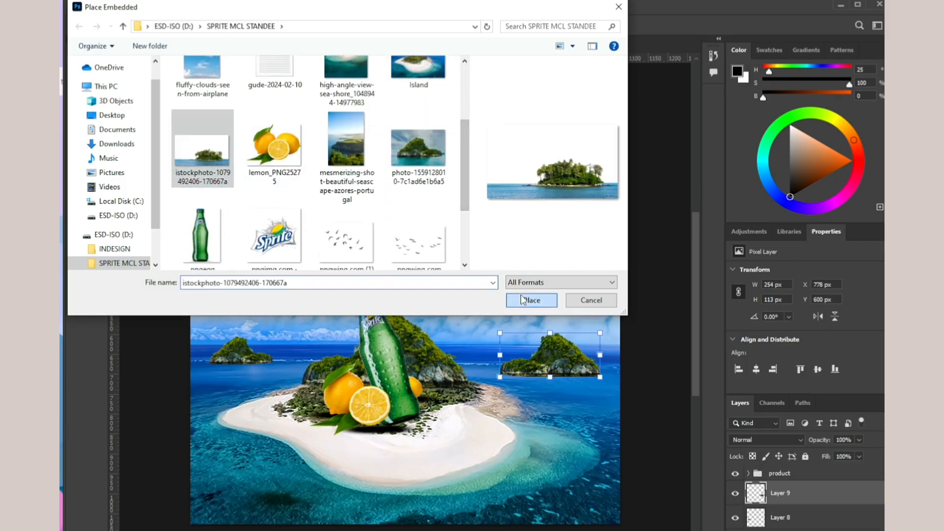
left_click(517, 301)
left_click_drag(436, 303, 437, 193)
left_click(657, 24)
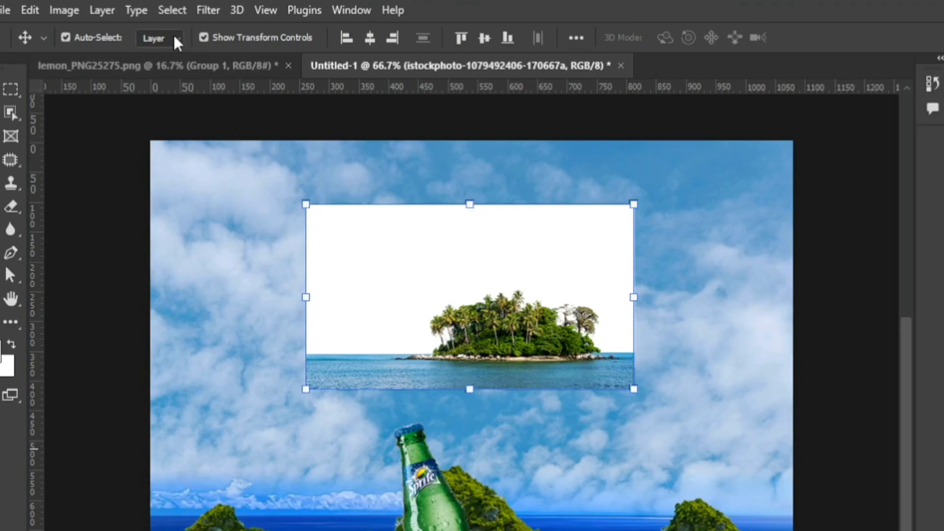
Select the palm island as the subject of the placed image and open the selection in Select and Mask.
left_click(173, 10)
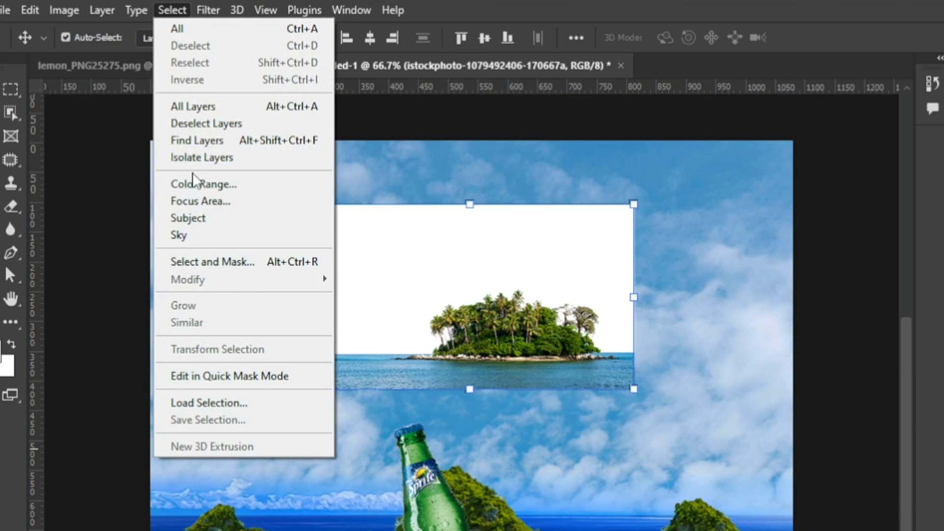
left_click(205, 217)
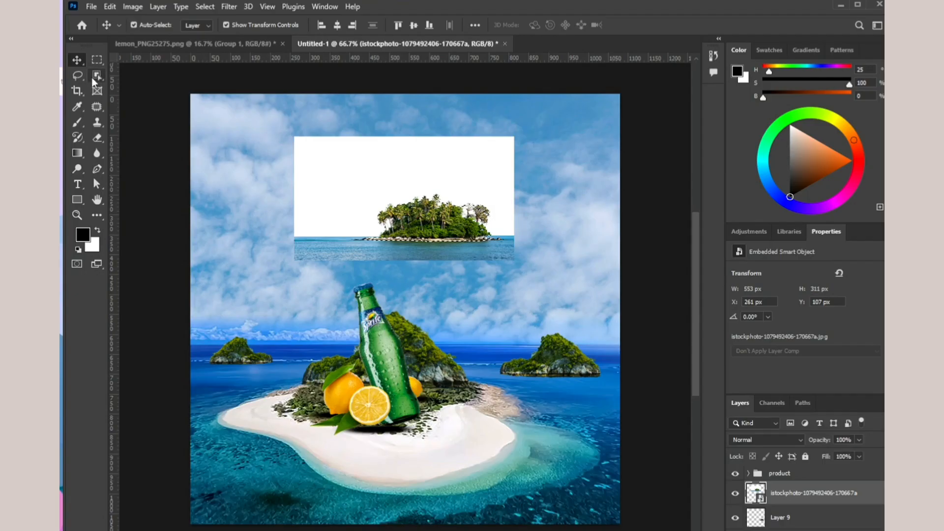
right_click(97, 77)
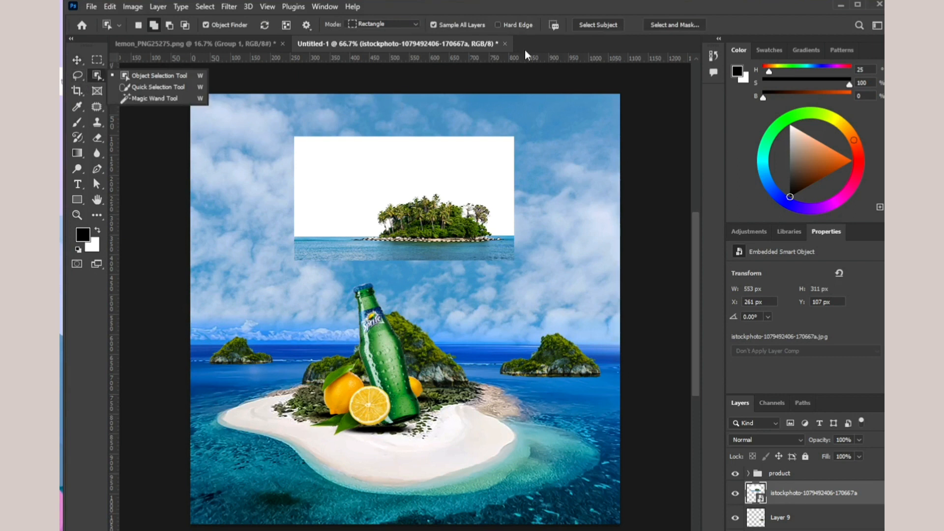
left_click(667, 29)
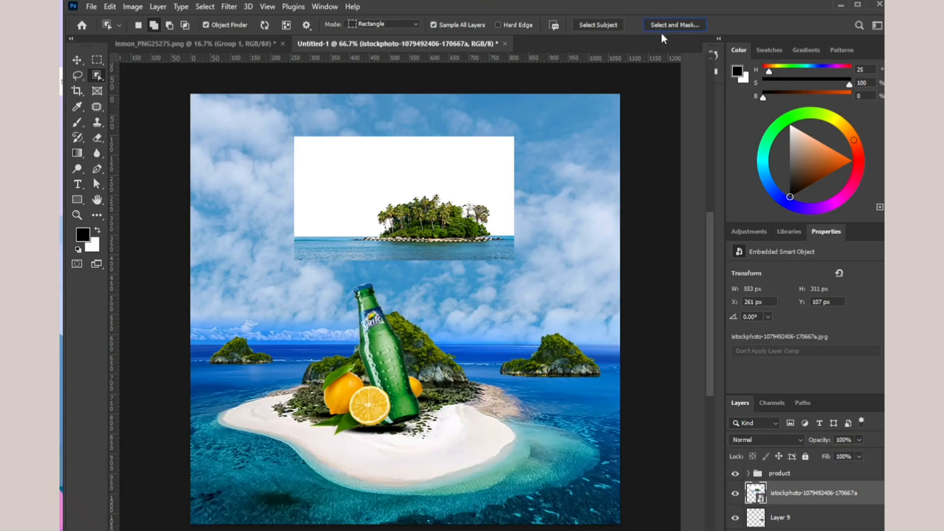
left_click(666, 87)
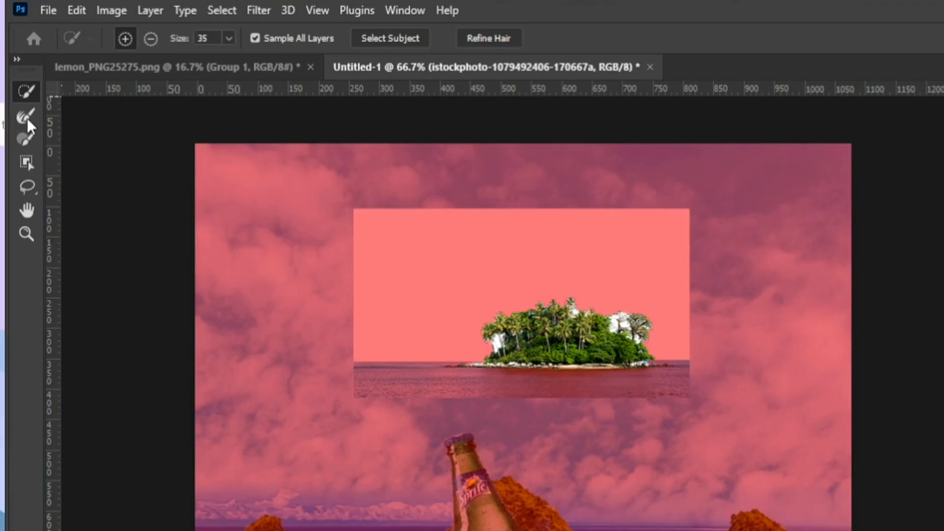
Try refining the palm island's treetops with an 80 px Refine Edge Brush, and reselect the subject.
left_click(77, 76)
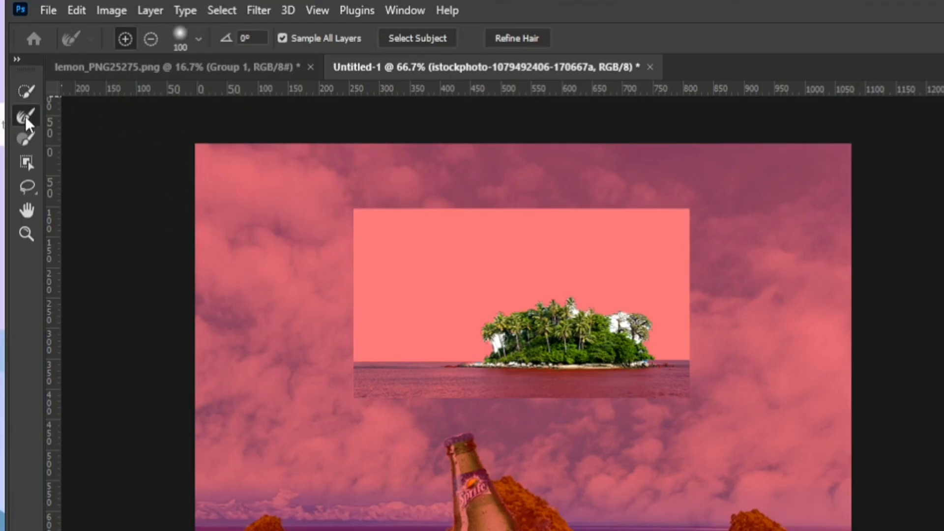
key("bracketleft")
key("bracketleft")
mouse_move(561, 314)
left_mouse_down()
mouse_move(585, 303)
mouse_move(622, 332)
mouse_move(622, 348)
left_mouse_up()
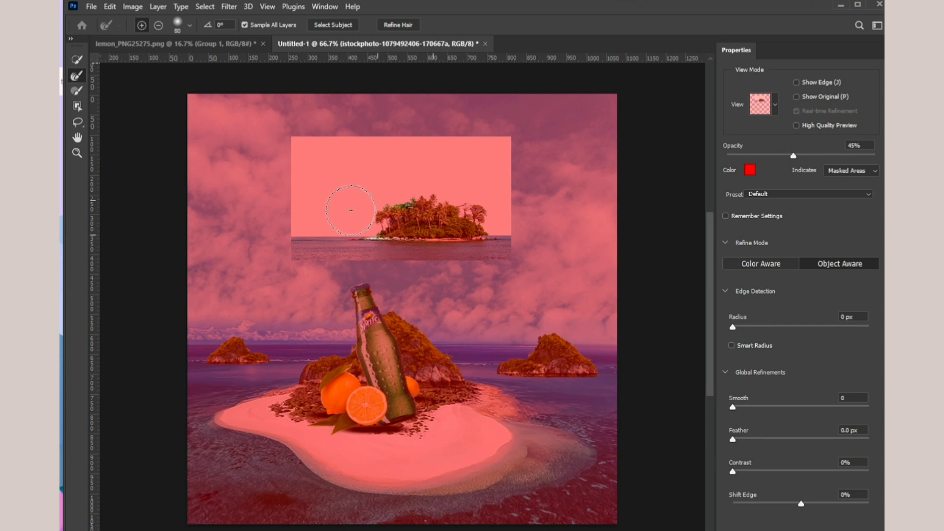
left_click(333, 25)
Refine the palm island selection around its trees and shoreline using the Refine Edge Brush at size 25.
key("ctrl+plus")
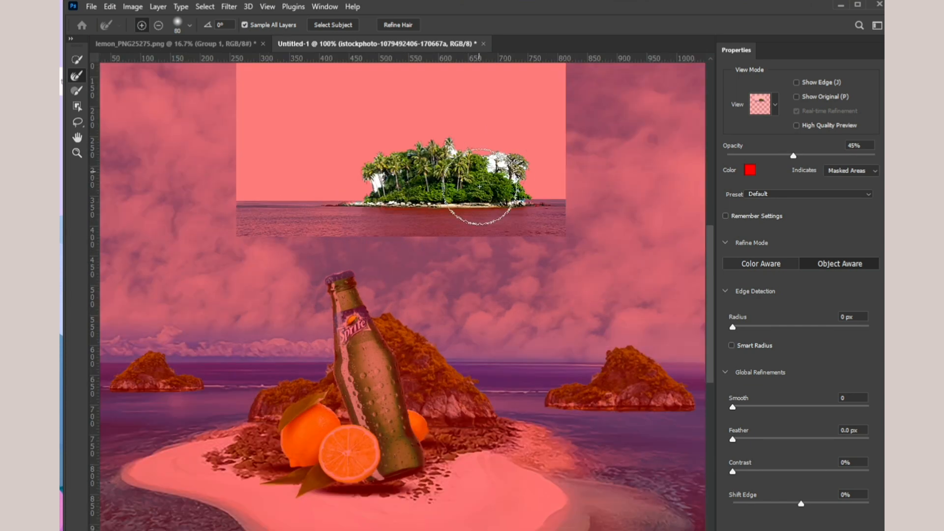
key("bracketleft")
key("bracketleft")
key("bracketleft")
key("bracketleft")
key("bracketleft")
key("bracketleft")
key("bracketleft")
key("bracketleft")
mouse_move(504, 165)
left_mouse_down()
mouse_move(487, 172)
mouse_move(501, 157)
mouse_move(495, 172)
mouse_move(443, 161)
left_mouse_up()
mouse_move(709, 327)
left_mouse_down()
mouse_move(703, 282)
mouse_move(708, 356)
mouse_move(708, 282)
left_mouse_up()
left_click_drag(496, 300, 525, 344)
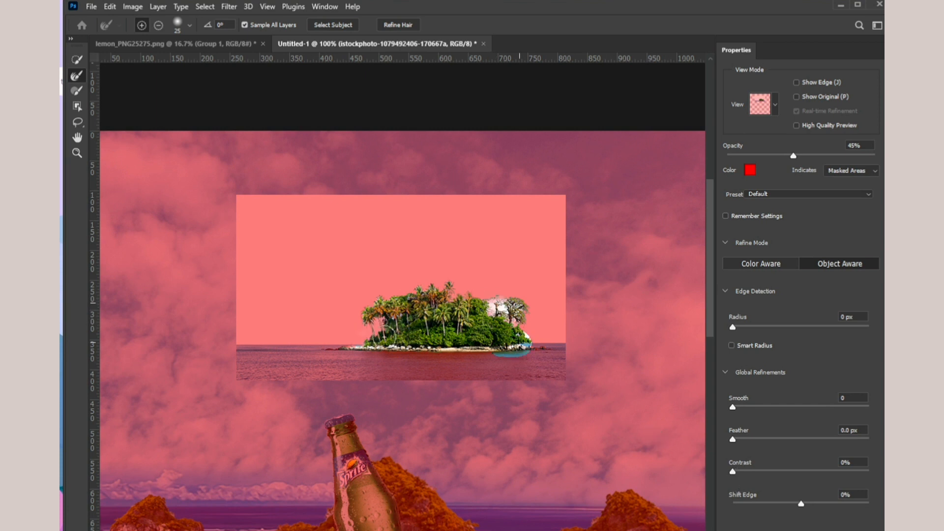
Test Shift Edge at +47% on the palm island selection and set it to -100%.
left_click_drag(802, 504, 832, 503)
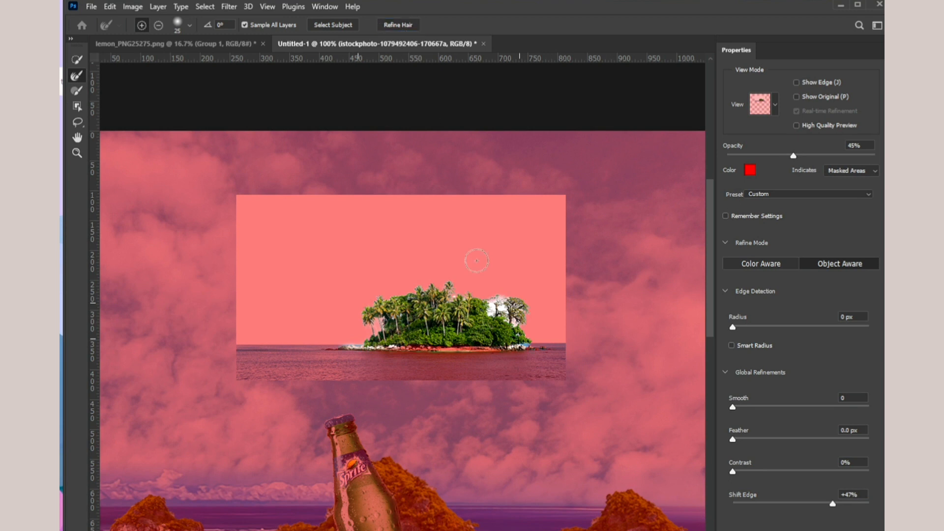
left_click_drag(833, 503, 716, 501)
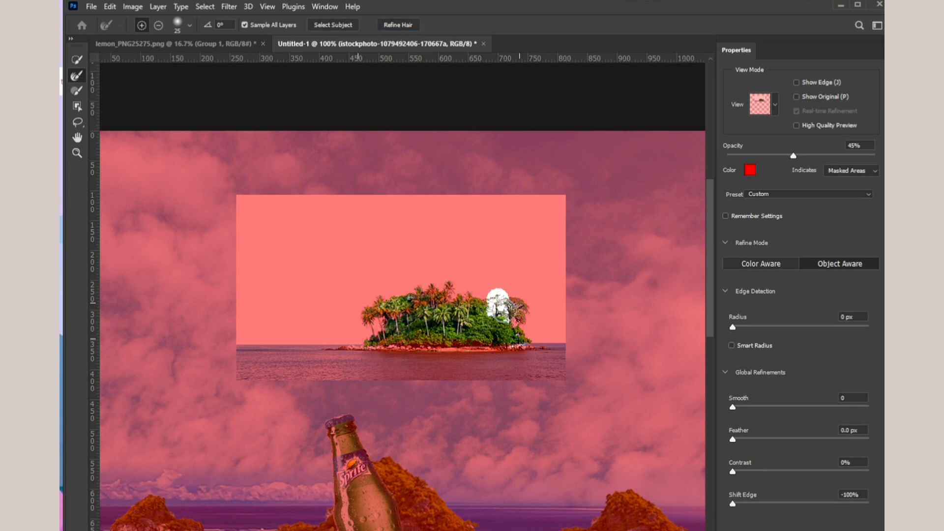
scroll(799, 320, "down", 2)
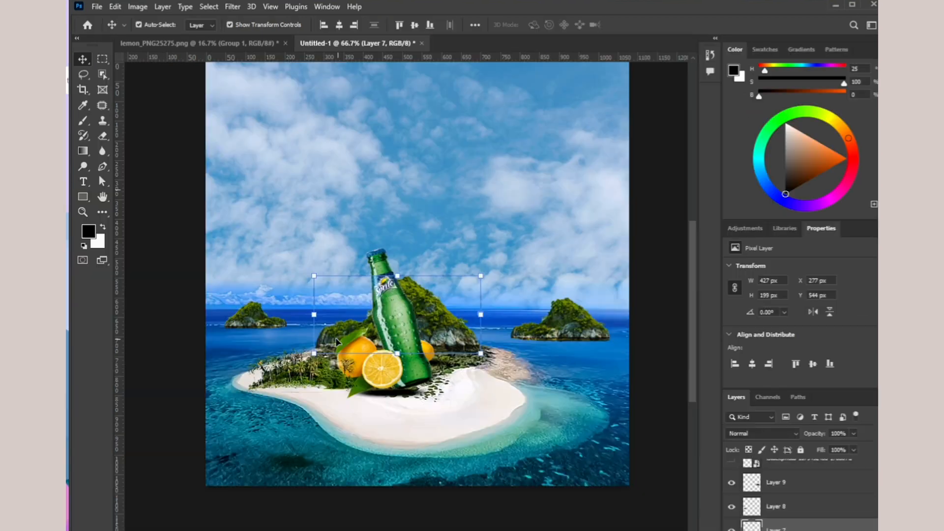
Duplicate the central rocky island, shrink the copy to about 282 × 132 px, and place it behind the lemons and palms.
key("ctrl+v")
left_click_drag(433, 290, 389, 345)
left_click_drag(458, 329, 400, 328)
left_click_drag(332, 327, 349, 326)
key("Return")
left_click_drag(349, 325, 304, 315)
left_click(200, 281)
Stretch the central rocky island slightly taller and move its smaller copy to about X 186, Y 632 px.
left_click(429, 318)
left_click_drag(392, 276, 392, 262)
left_click_drag(303, 307, 310, 334)
left_click(183, 262)
left_click(196, 299)
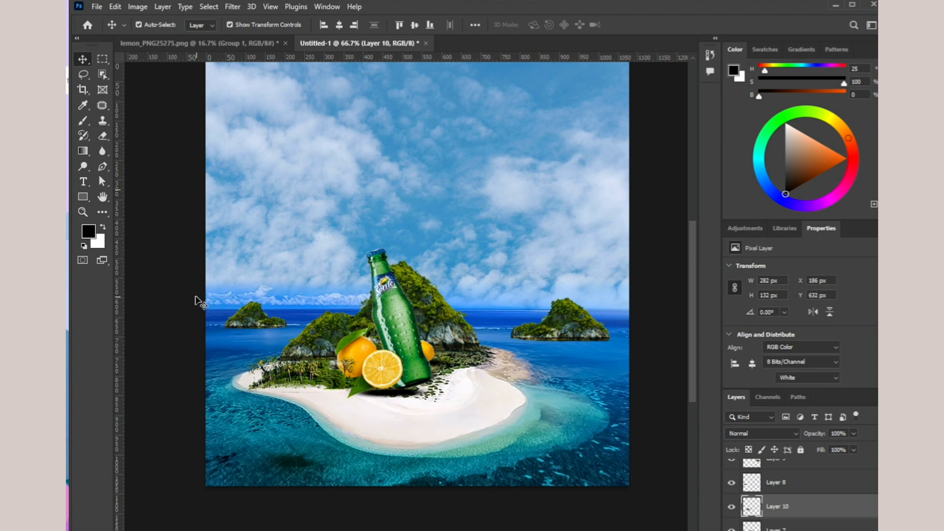
Enlarge the palm island cutout to about 441 × 175 px, position it at X 26, Y 701 px, and deselect it.
left_click(306, 372)
left_click_drag(376, 393, 397, 399)
mouse_move(305, 380)
left_mouse_down()
mouse_move(301, 369)
mouse_move(310, 376)
mouse_move(292, 376)
left_mouse_up()
key("Return")
left_click(154, 300)
left_click_drag(398, 402, 392, 414)
left_click_drag(314, 380, 315, 382)
key("Return")
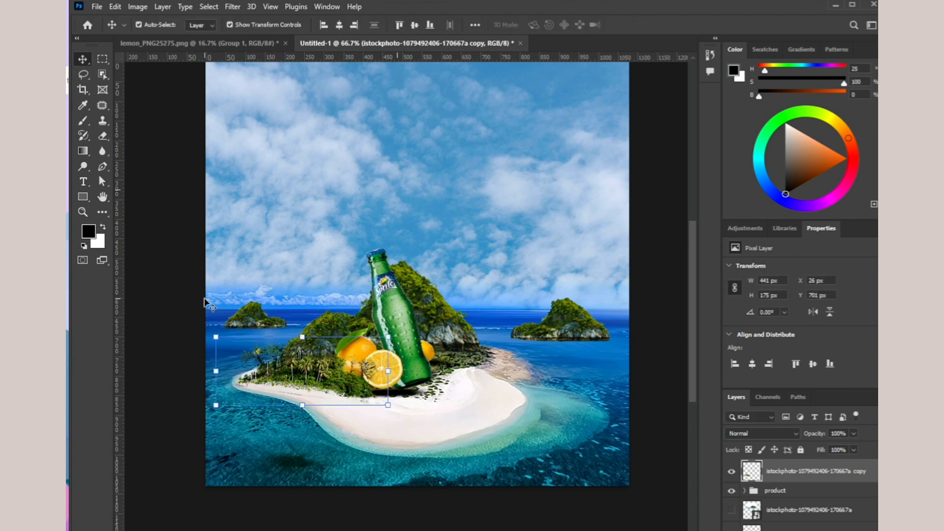
left_click(173, 280)
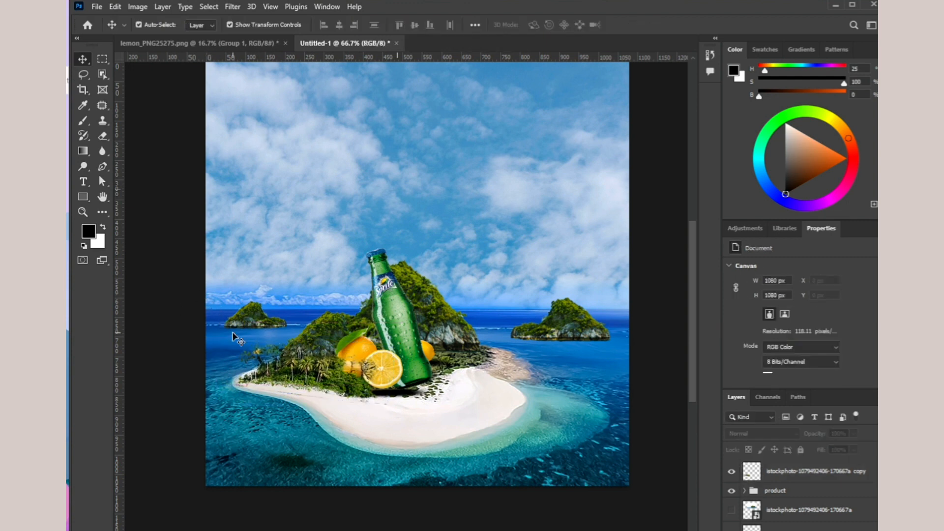
Start a Warp transform on the palm island cutout, raise its upper-left corner, and bend its lower-right edge along the beach.
left_click(269, 361)
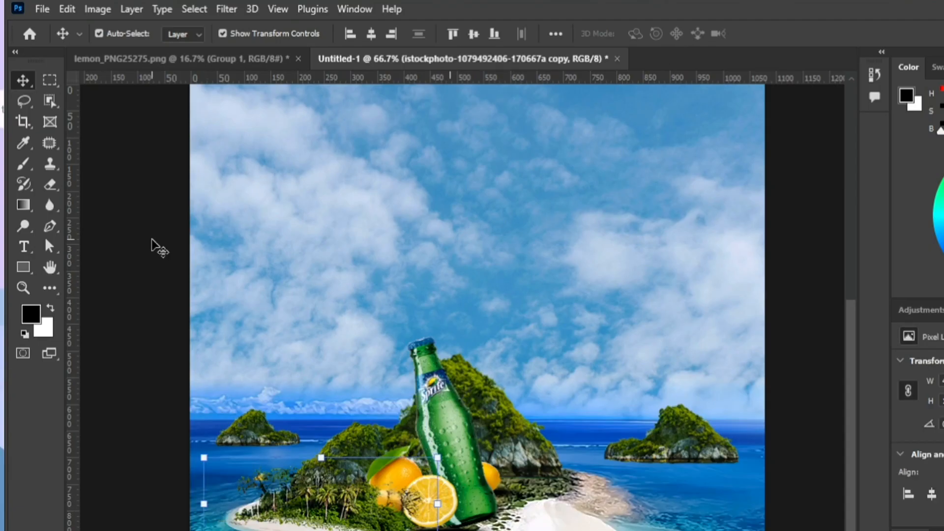
left_click(67, 9)
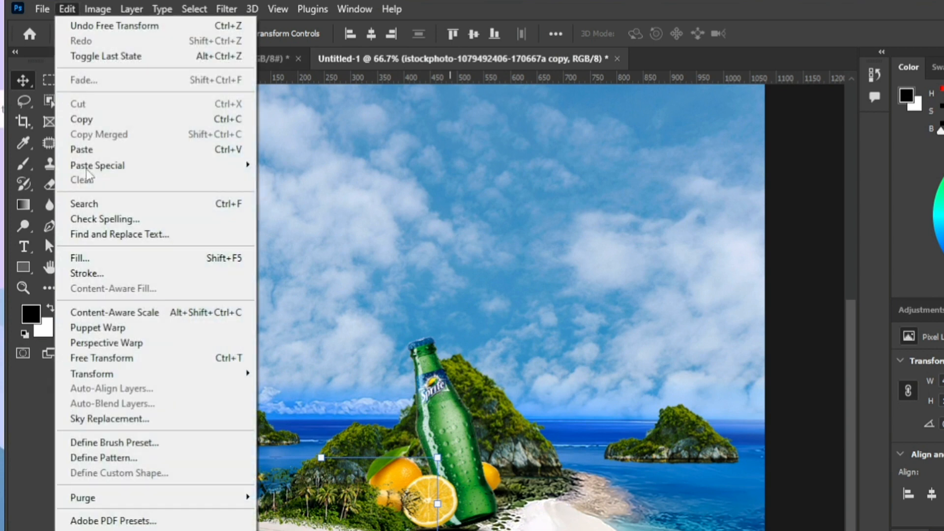
mouse_move(170, 374)
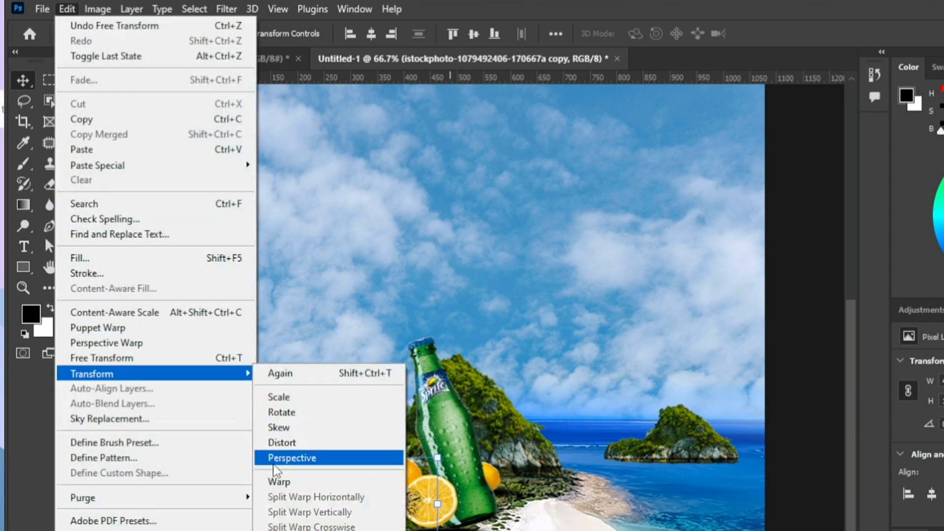
left_click(276, 481)
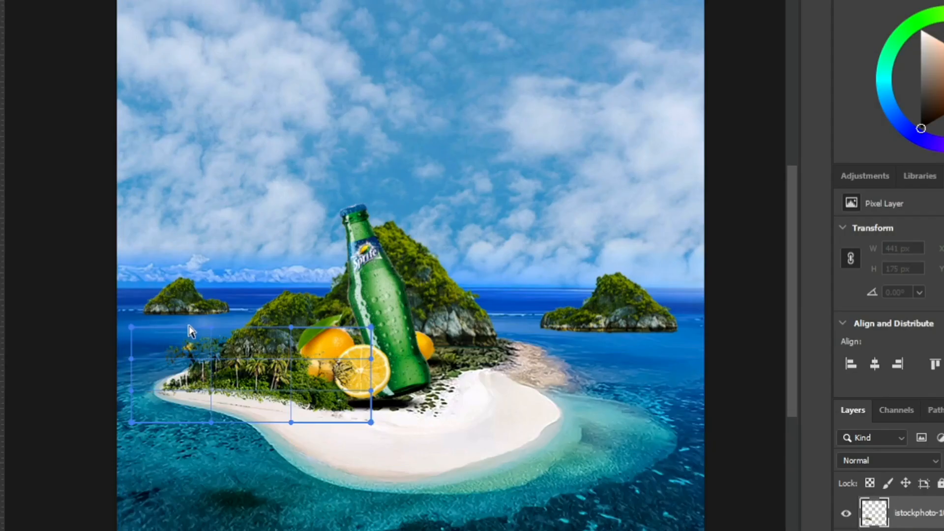
left_click_drag(132, 331, 149, 295)
left_click_drag(370, 422, 369, 431)
left_click_drag(293, 424, 290, 432)
left_click_drag(318, 371, 312, 385)
left_click_drag(369, 432, 377, 416)
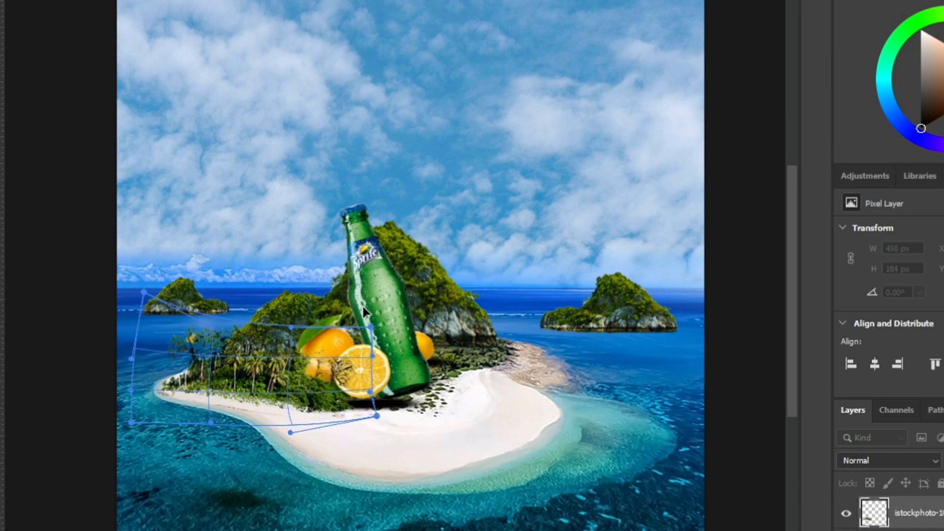
Raise the upper-right part of the palm island's warp mesh slightly and apply the warp.
left_click_drag(371, 327, 374, 314)
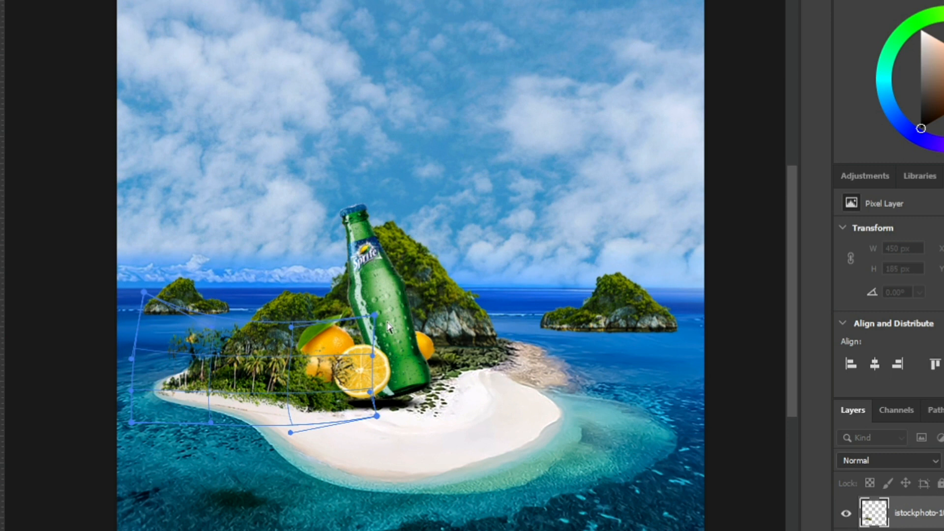
left_click_drag(291, 327, 293, 320)
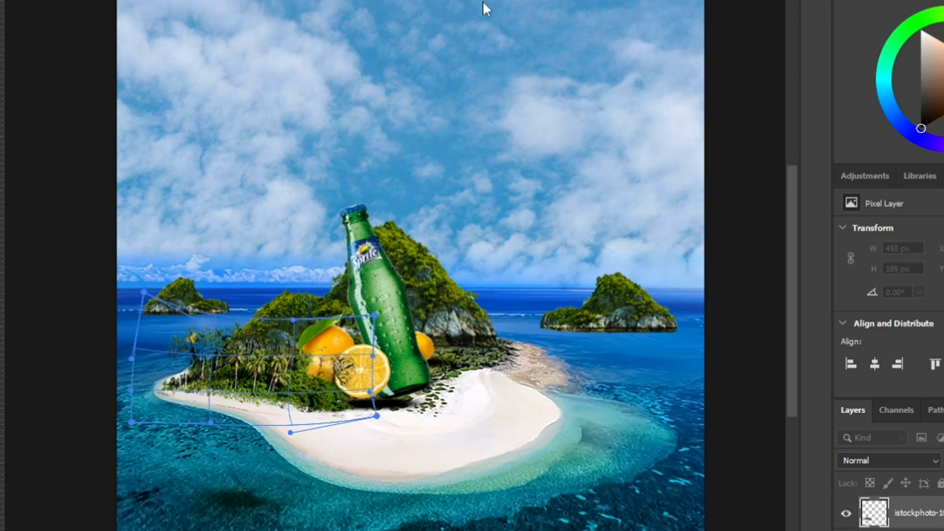
key("Return")
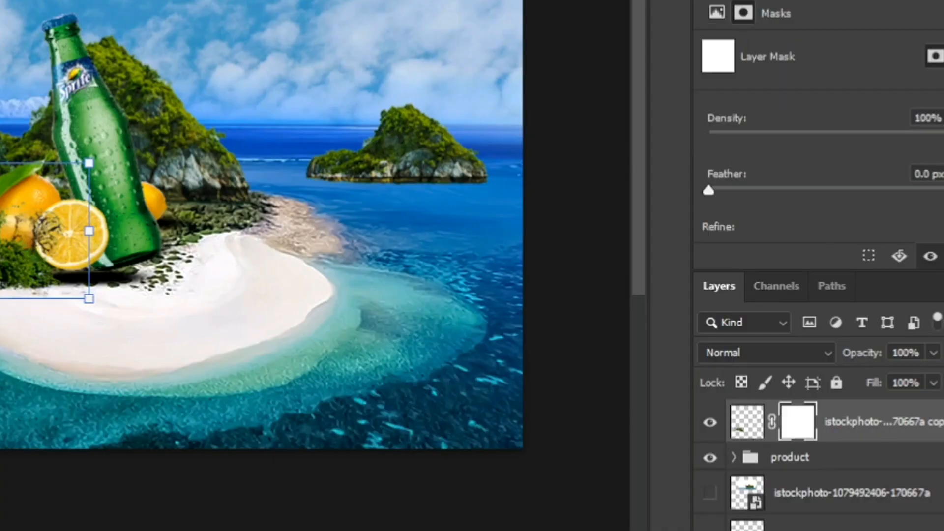
Paint black on the palm island's layer mask with a 30 px brush to blend its lower edge into the sand.
key("b")
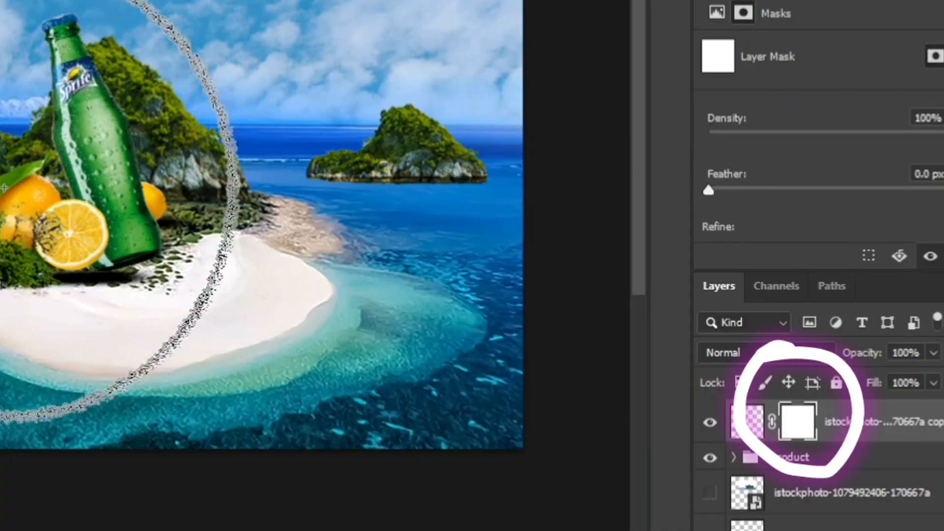
key("bracketleft")
key("bracketleft")
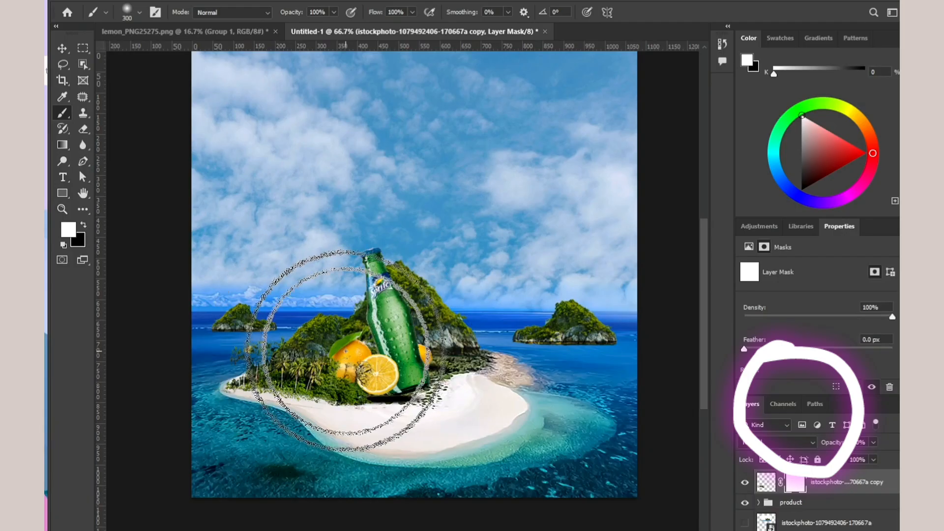
key("bracketleft")
key("bracketleft")
key("bracketleft")
key("bracketleft")
key("bracketleft")
key("bracketleft")
key("bracketleft")
key("bracketleft")
key("bracketleft")
key("bracketleft")
key("bracketleft")
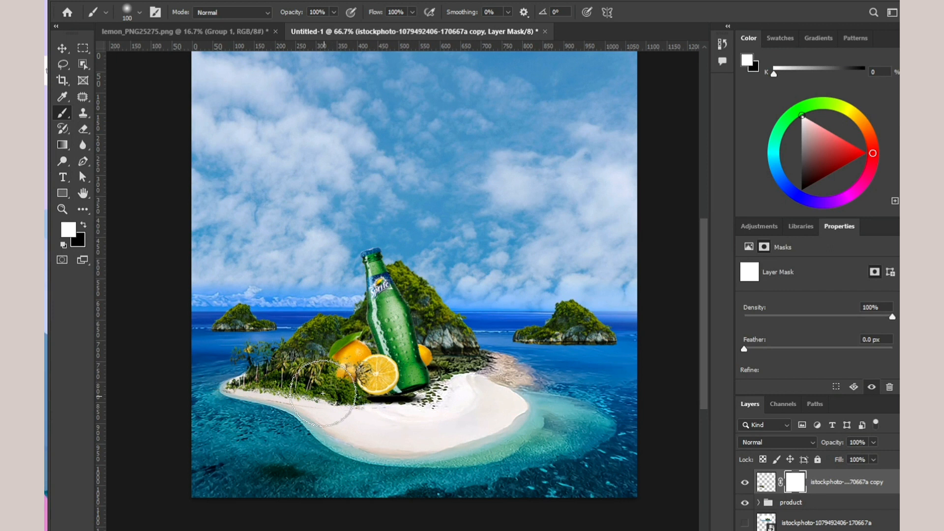
key("bracketleft")
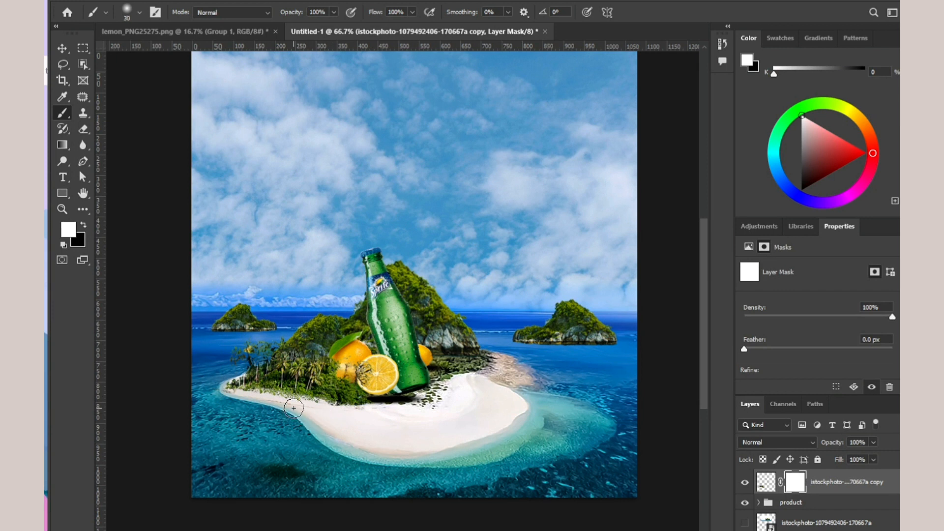
key("x")
mouse_move(302, 402)
left_mouse_down()
mouse_move(237, 391)
mouse_move(298, 404)
left_mouse_up()
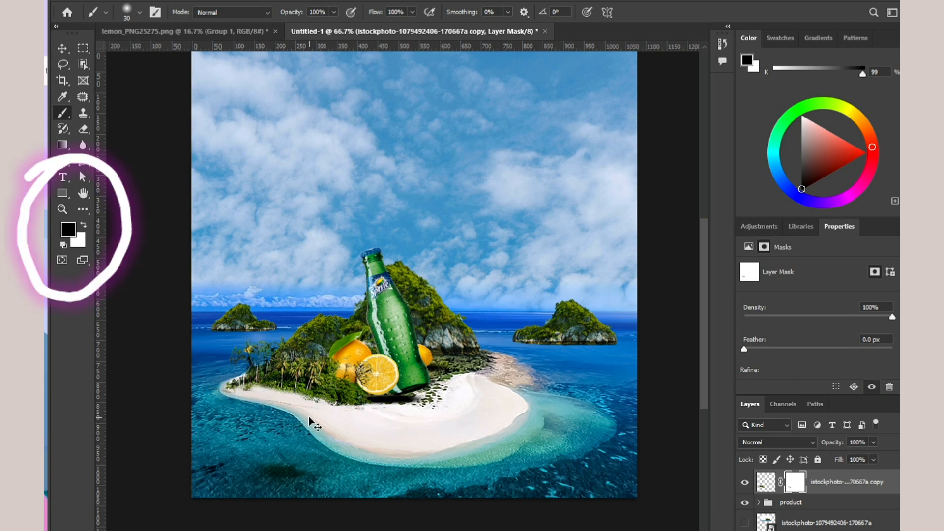
Undo the last two brush edits on the palm island's mask, return to the Move tool, and deselect the layer.
key("ctrl+z")
key("ctrl+z")
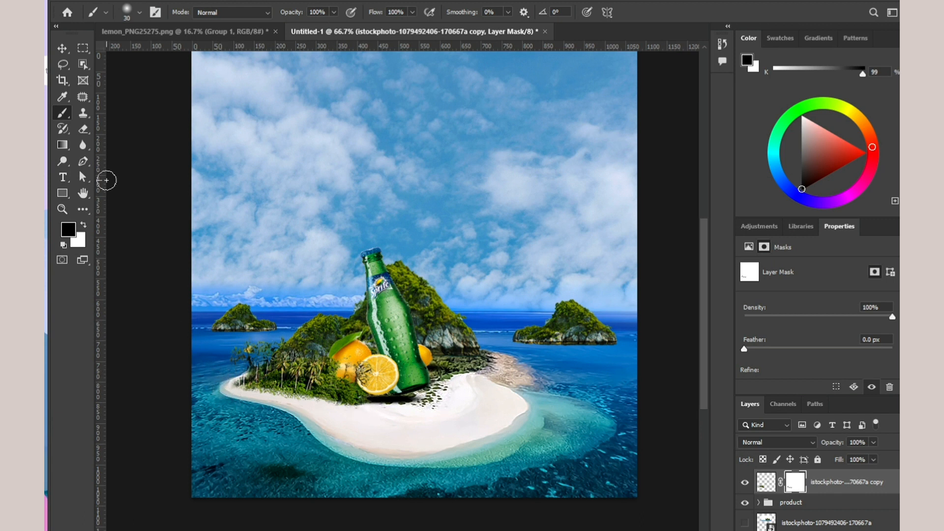
left_click(61, 48)
left_click(170, 196)
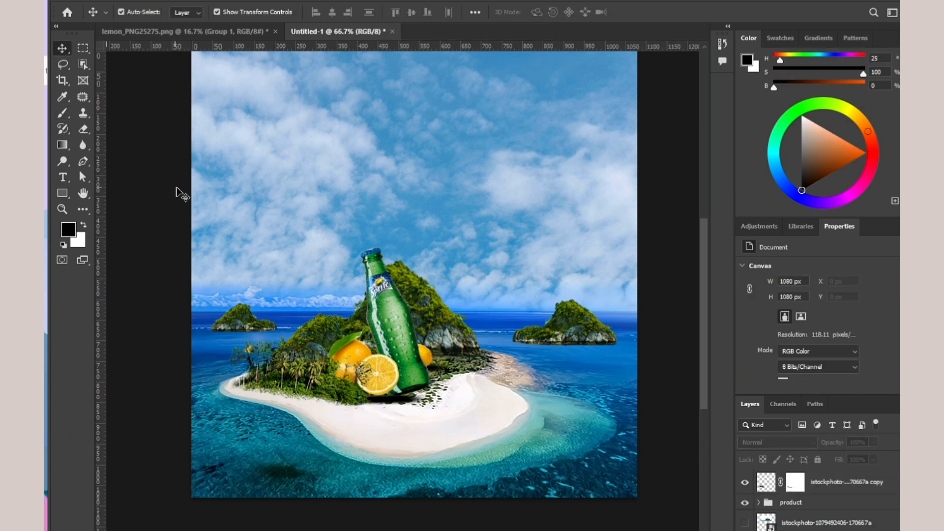
key("ctrl+minus")
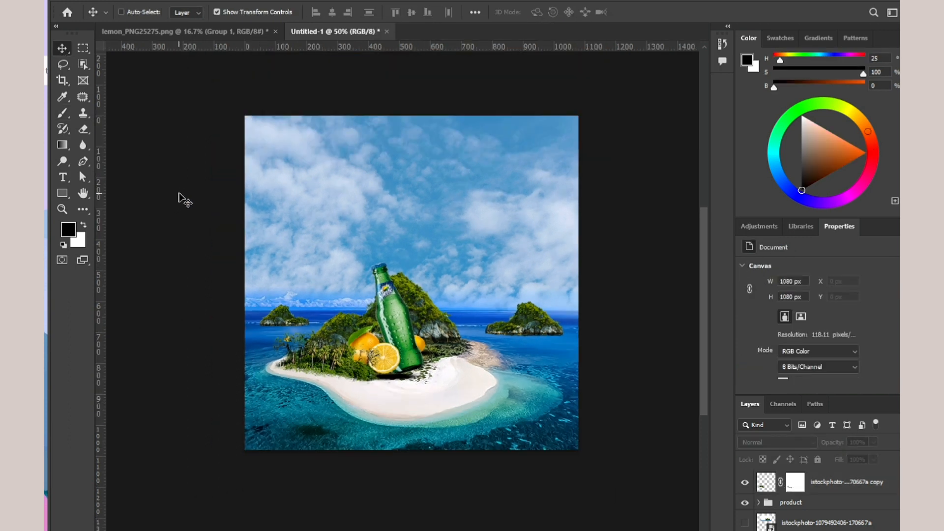
key("ctrl+plus")
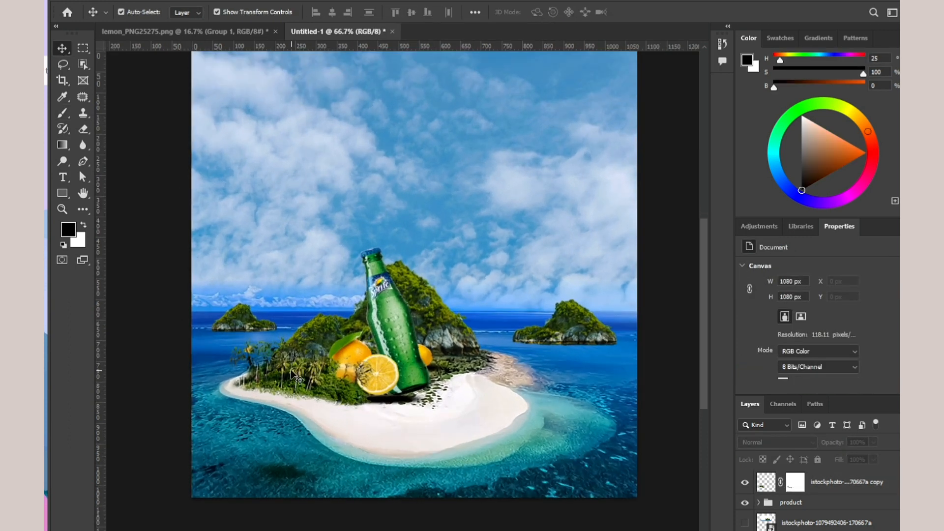
Add a Levels adjustment layer above the bottle's pngegg layer and detach its properties into a floating window beside the artwork.
left_click(393, 348)
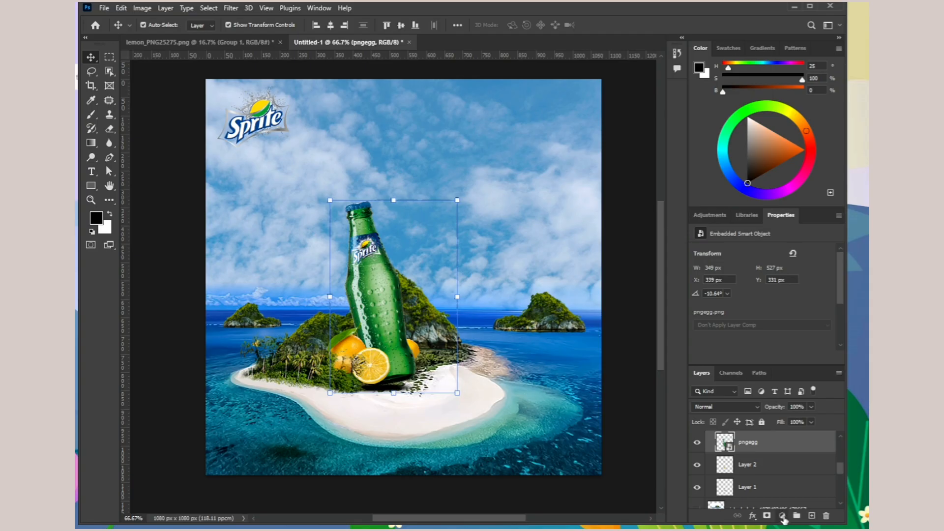
left_click(747, 509)
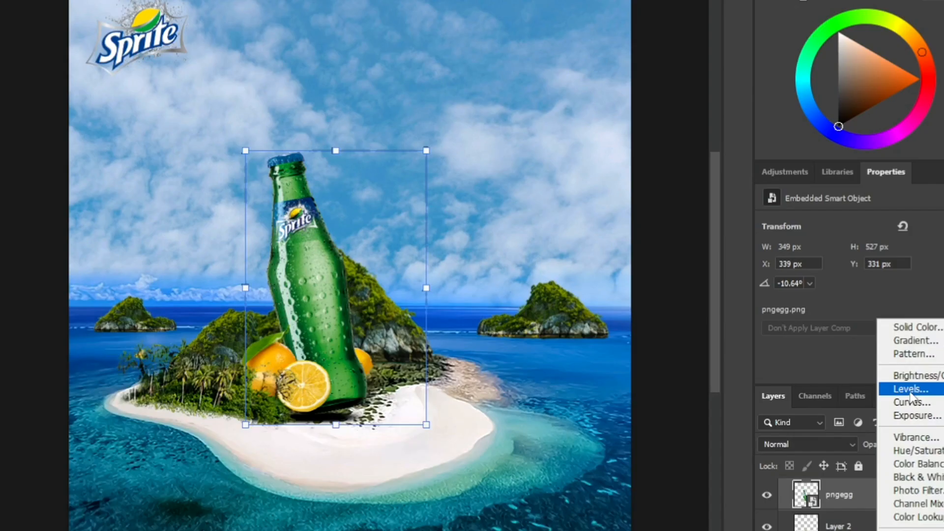
left_click(798, 369)
left_click_drag(839, 172, 718, 84)
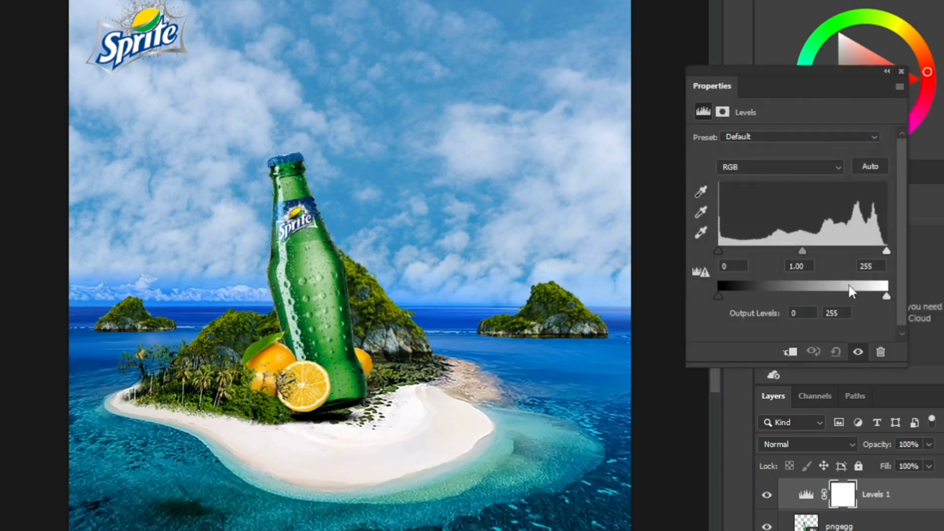
Clip the Levels adjustment to the bottle layer and darken the bottle with input black 73 and output white 145.
left_click_drag(885, 299, 837, 307)
left_click(790, 352)
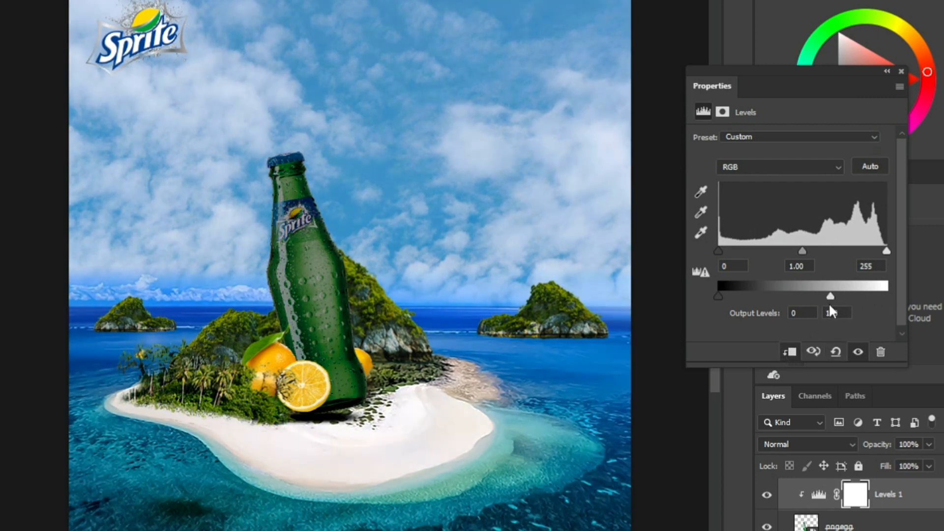
left_click_drag(719, 253, 762, 269)
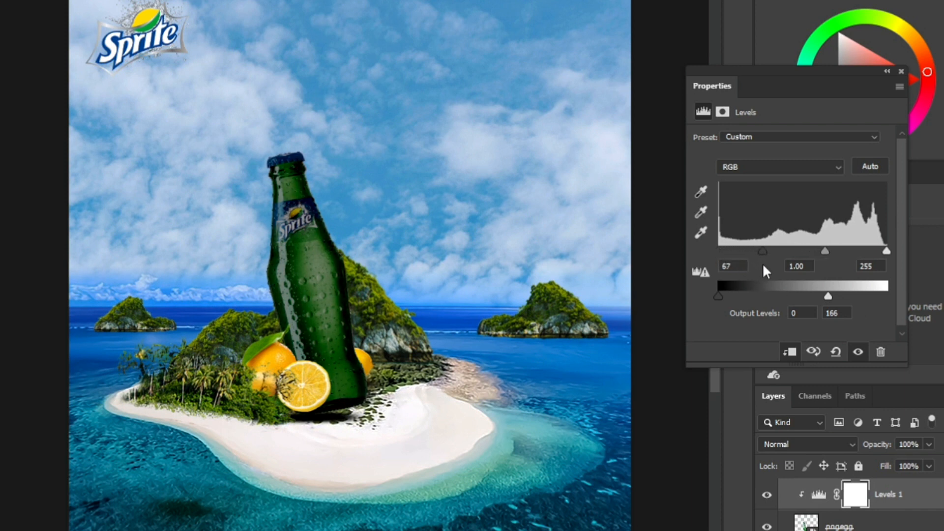
mouse_move(770, 273)
left_mouse_down()
mouse_move(790, 267)
mouse_move(747, 270)
mouse_move(771, 278)
left_mouse_up()
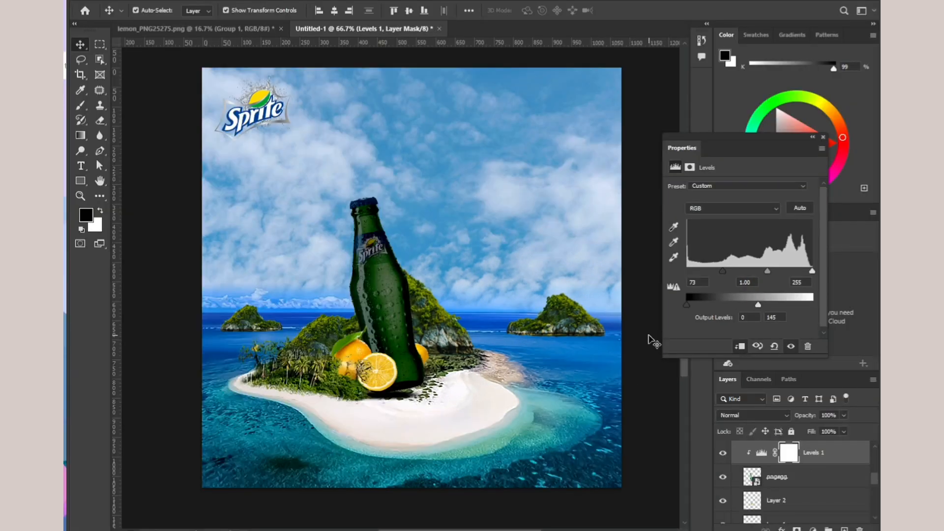
Paint black on the bottle's Levels mask with a 30 px brush at 48% flow to bring back light along the label and body.
left_click(652, 340)
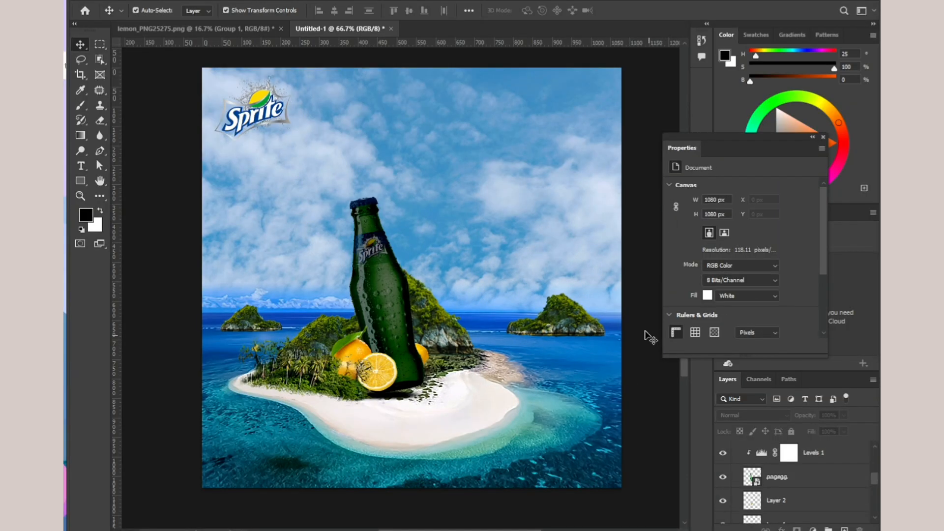
left_click(789, 453)
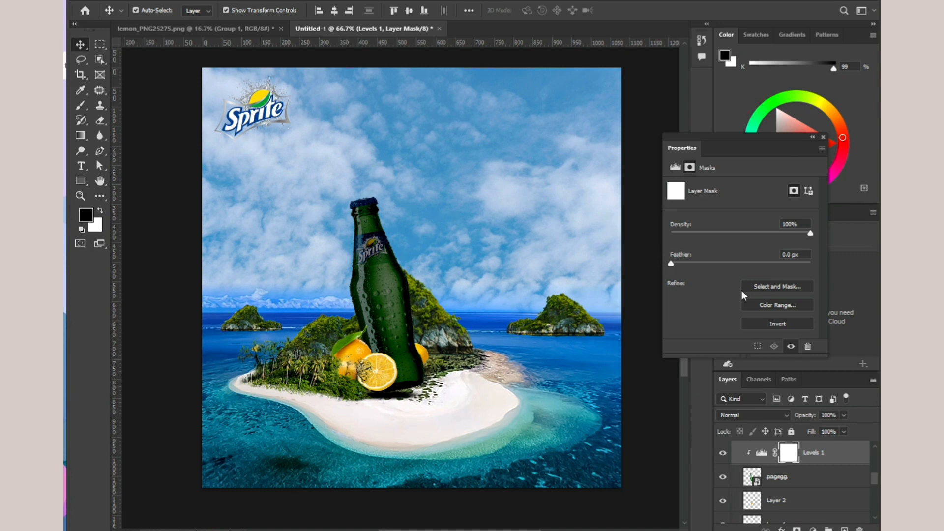
left_click_drag(722, 133, 767, 97)
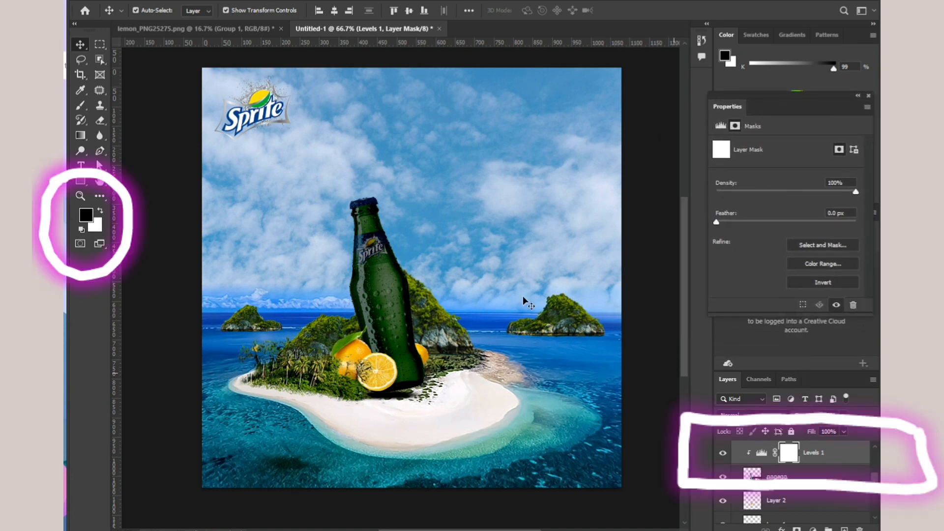
left_click(80, 105)
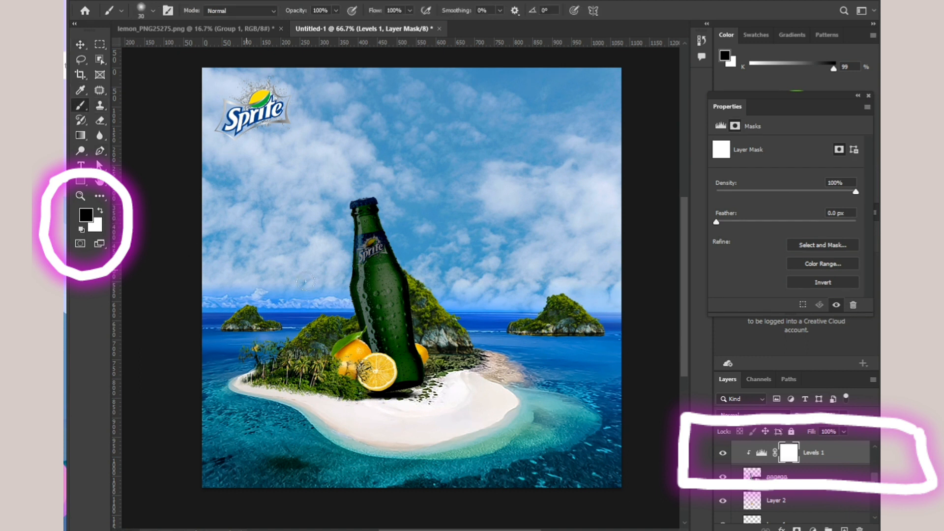
left_click_drag(368, 263, 381, 260)
key("ctrl+z")
left_click(410, 10)
left_click(336, 10)
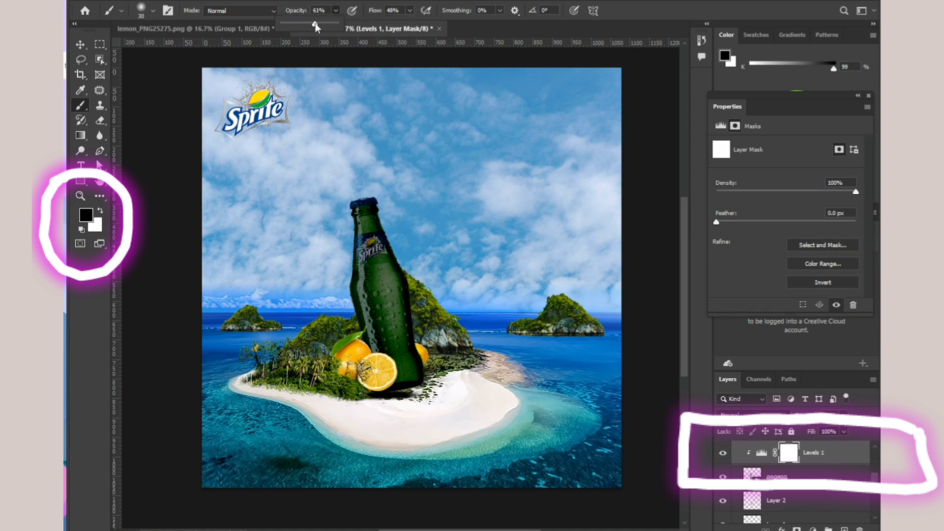
left_click_drag(375, 223, 391, 278)
mouse_move(383, 239)
left_mouse_down()
mouse_move(404, 316)
mouse_move(405, 290)
mouse_move(412, 372)
mouse_move(389, 273)
mouse_move(408, 382)
mouse_move(397, 286)
mouse_move(395, 295)
mouse_move(357, 202)
left_mouse_up()
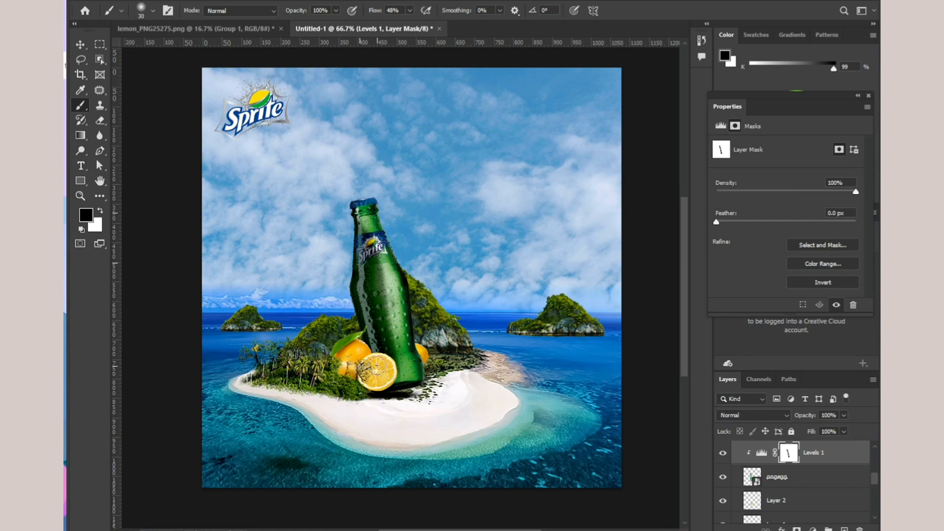
Soften the bottle's left-side shading on its Levels mask with black at 40% brush opacity, and deselect the layer with the Move tool.
left_click(336, 11)
mouse_move(370, 275)
left_mouse_down()
mouse_move(369, 296)
mouse_move(367, 246)
mouse_move(380, 306)
mouse_move(366, 322)
mouse_move(371, 338)
mouse_move(358, 289)
left_mouse_up()
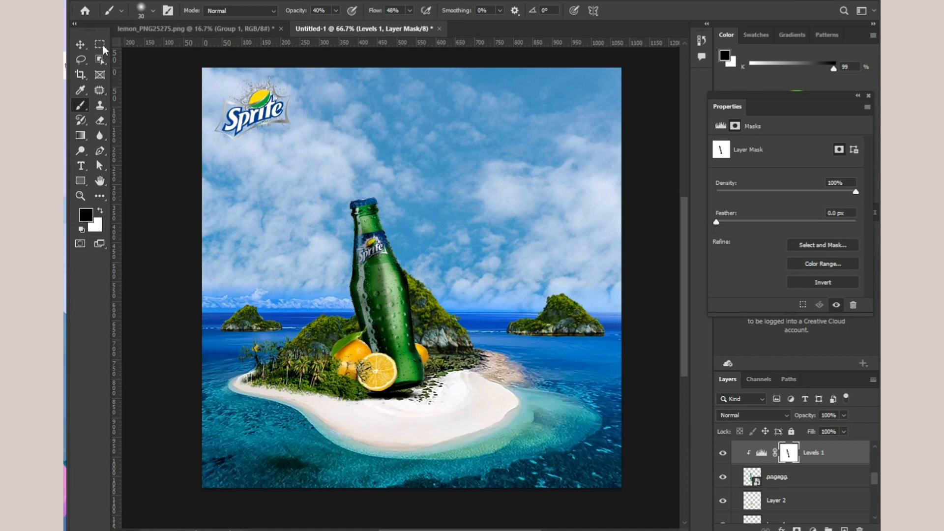
left_click(80, 44)
left_click(159, 170)
Add a Levels adjustment clipped to the front lemons on Layer 6, with input black 115 and output white 149.
left_click(380, 327)
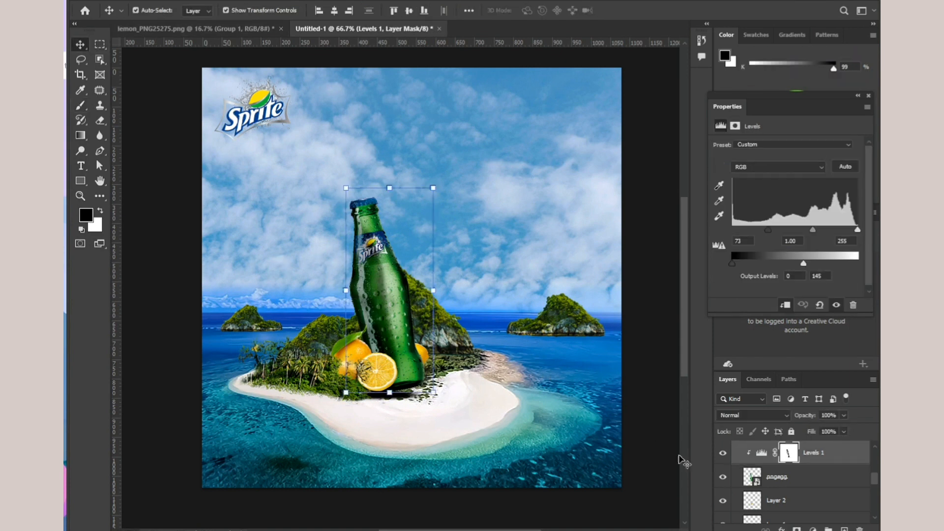
left_click(80, 104)
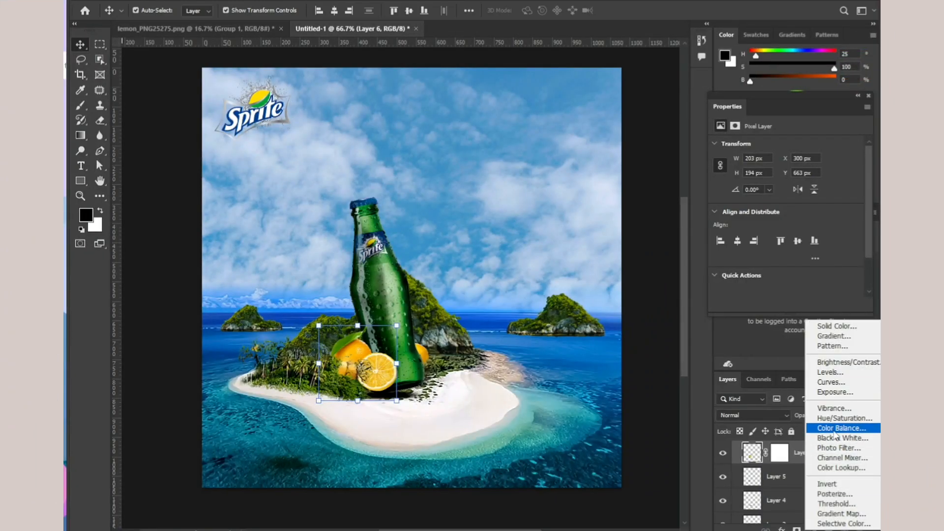
left_click(831, 372)
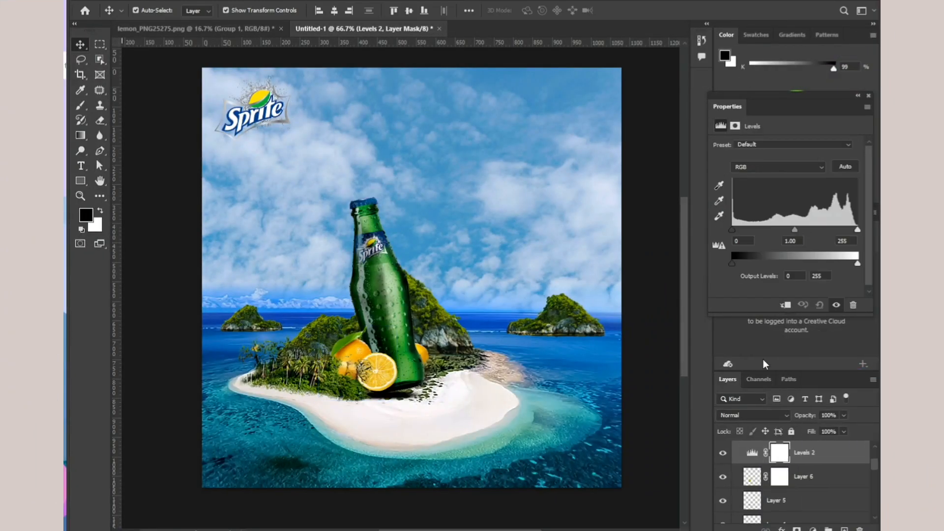
left_click(779, 304)
left_click_drag(857, 263, 795, 268)
left_click_drag(766, 240, 807, 267)
Paint black on the front lemons' Levels mask with a brush enlarged to 60 px to restore their highlights, and switch the foreground to white.
left_click(80, 105)
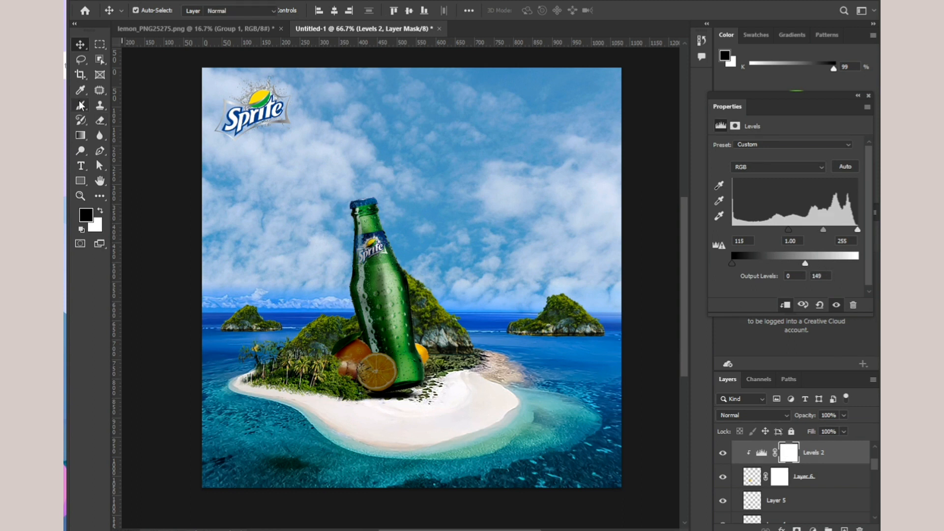
key("bracketright")
key("bracketright")
key("bracketright")
mouse_move(356, 346)
left_mouse_down()
mouse_move(371, 360)
mouse_move(343, 343)
mouse_move(363, 353)
mouse_move(358, 343)
left_mouse_up()
key("bracketright")
key("bracketright")
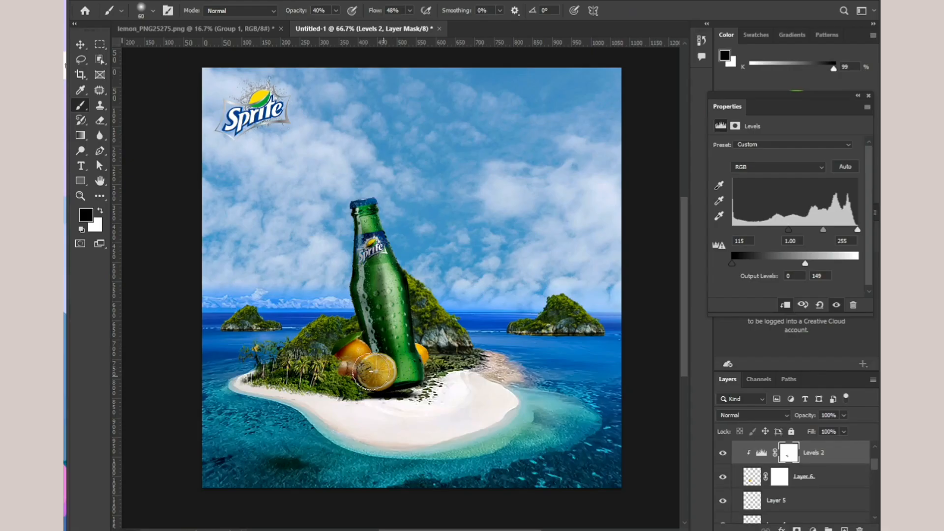
key("x")
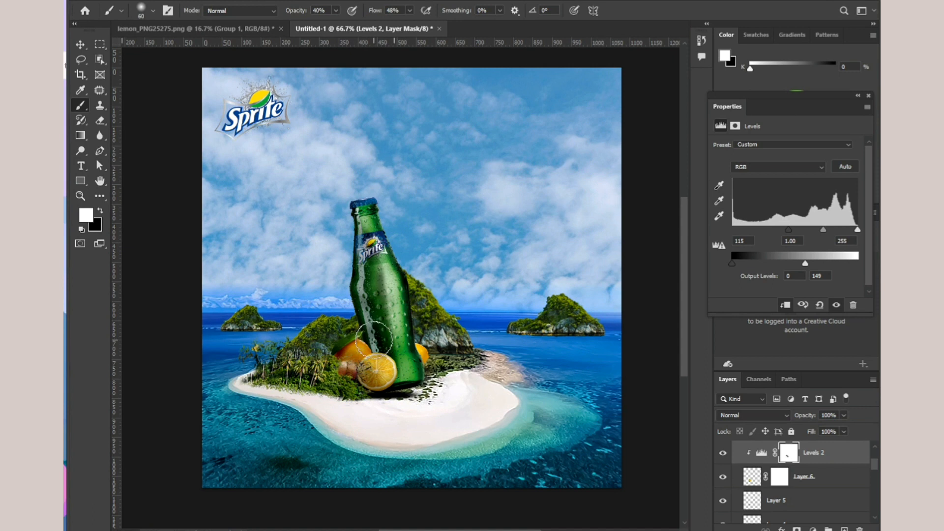
Add a Levels adjustment clipped to the lemon behind the bottle, with input black 125 and output white 140.
key("v")
left_click(423, 354)
left_click(814, 529)
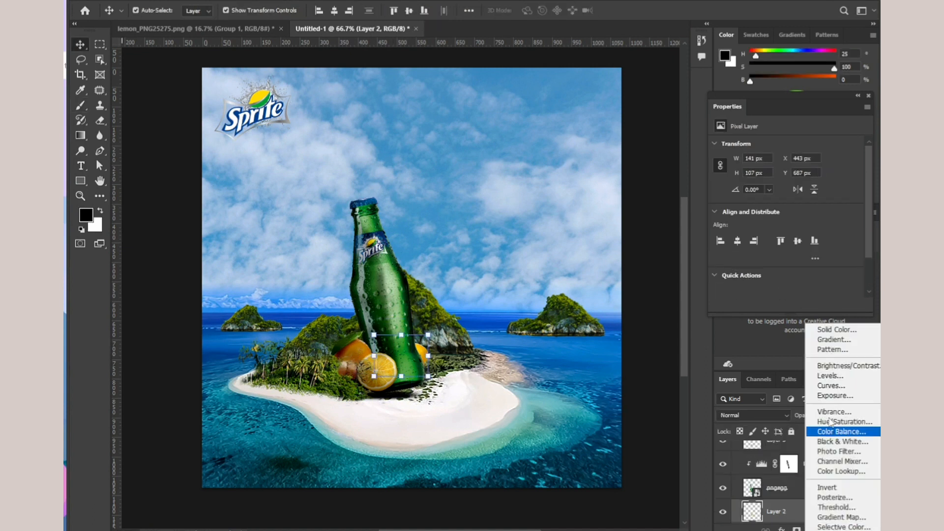
left_click(830, 376)
left_click(785, 305)
left_click_drag(857, 265, 800, 271)
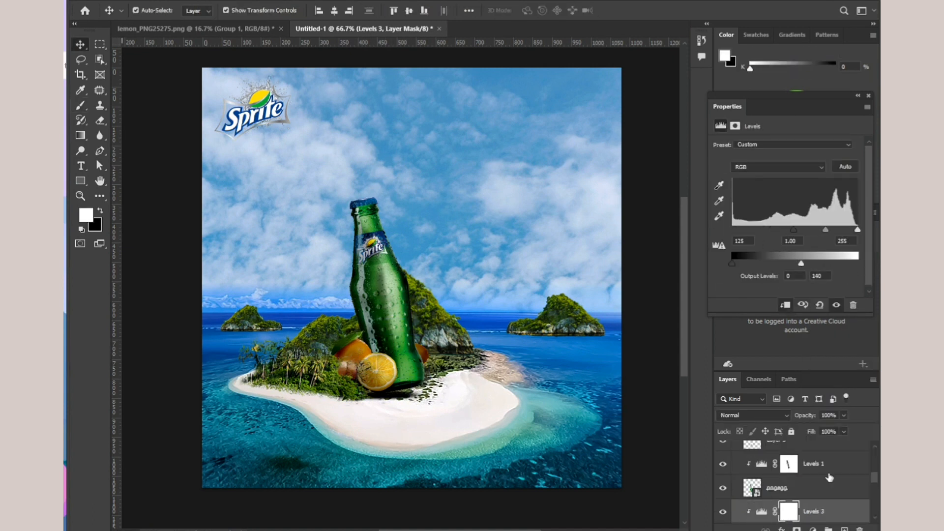
Brighten the rear lemon's edge by painting black on its Levels mask with a 45 px brush, and deselect the layer.
left_click(789, 511)
key("b")
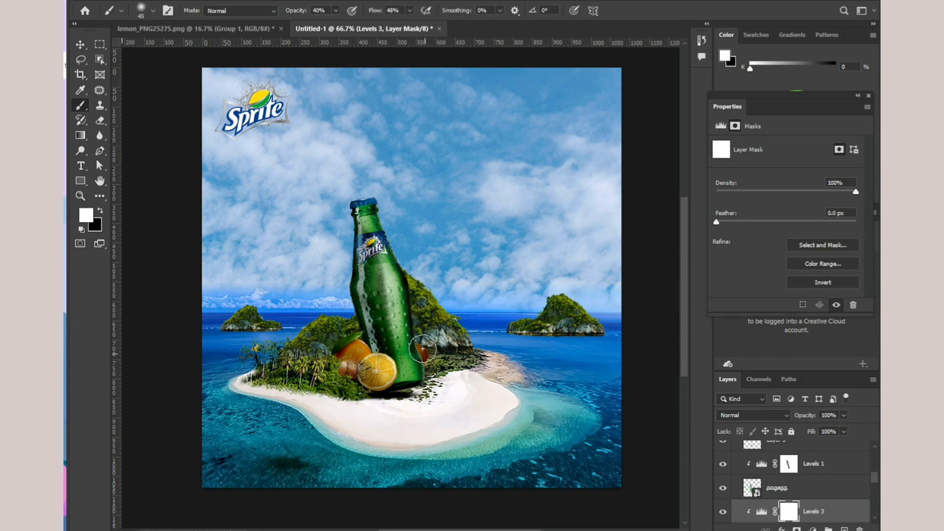
key("x")
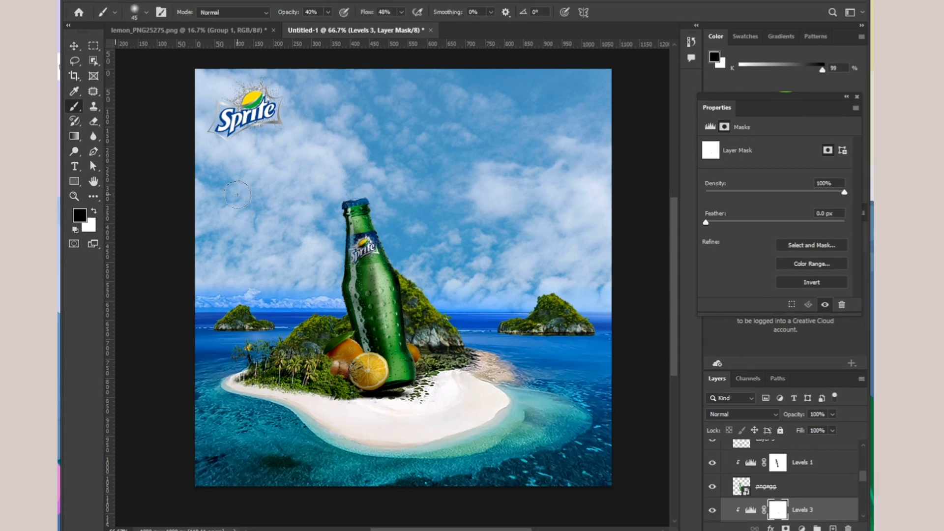
left_click(74, 46)
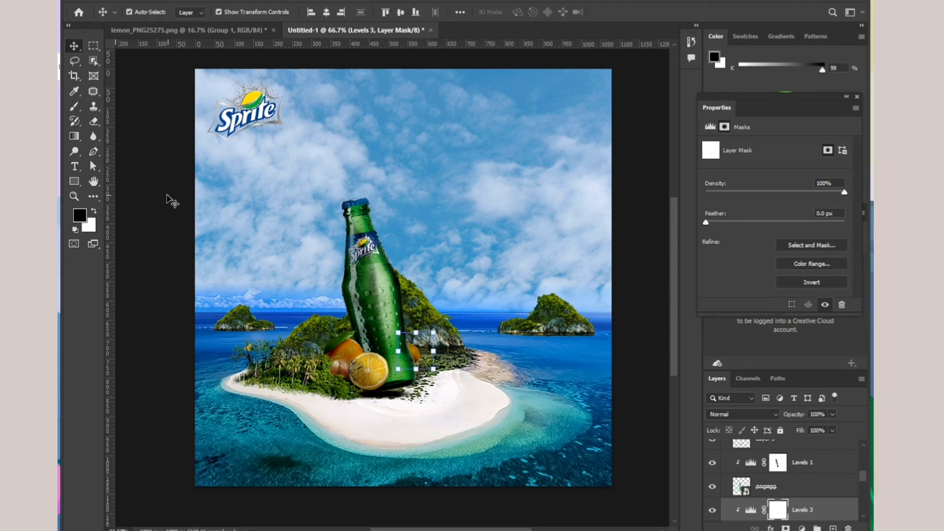
left_click(170, 200)
Add a Levels adjustment clipped to the large rocky island on Layer 7 and set its output white to 126.
left_click(432, 331)
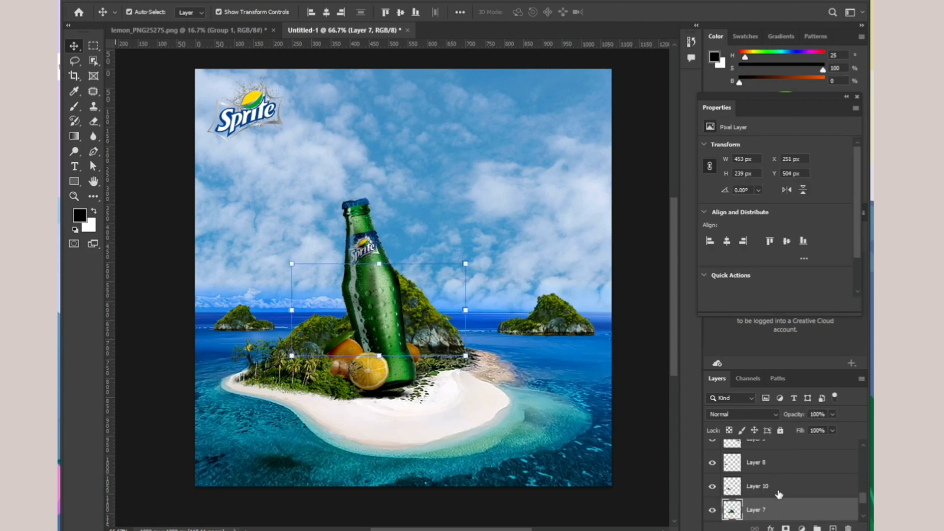
left_click(802, 528)
left_click(831, 379)
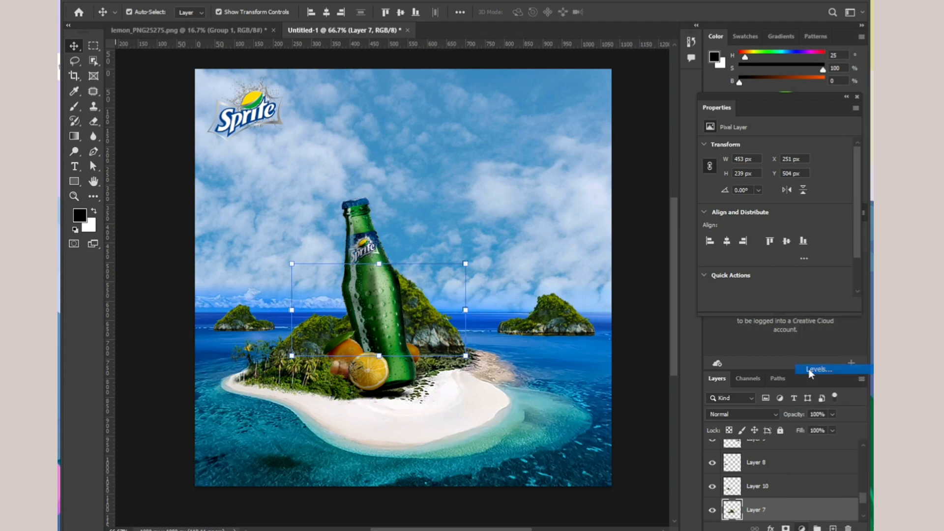
left_click(775, 306)
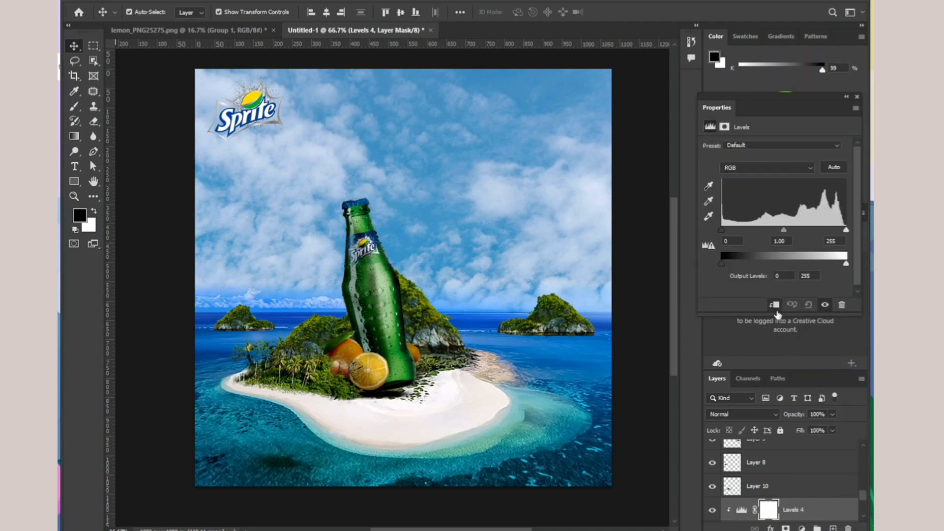
left_click_drag(846, 266, 785, 268)
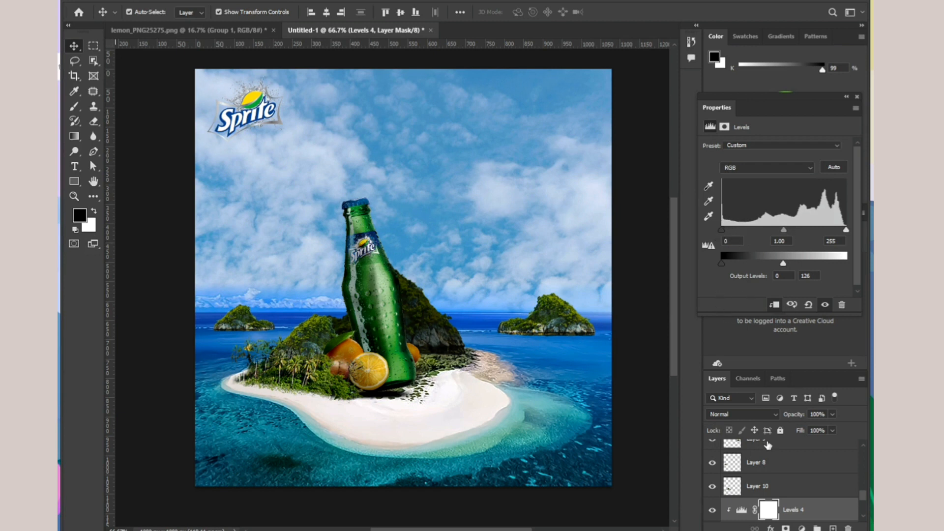
Paint the rocky island's Levels mask black over the sunlit slope and white at 100% opacity and 99% flow beside the bottle.
left_click(75, 105)
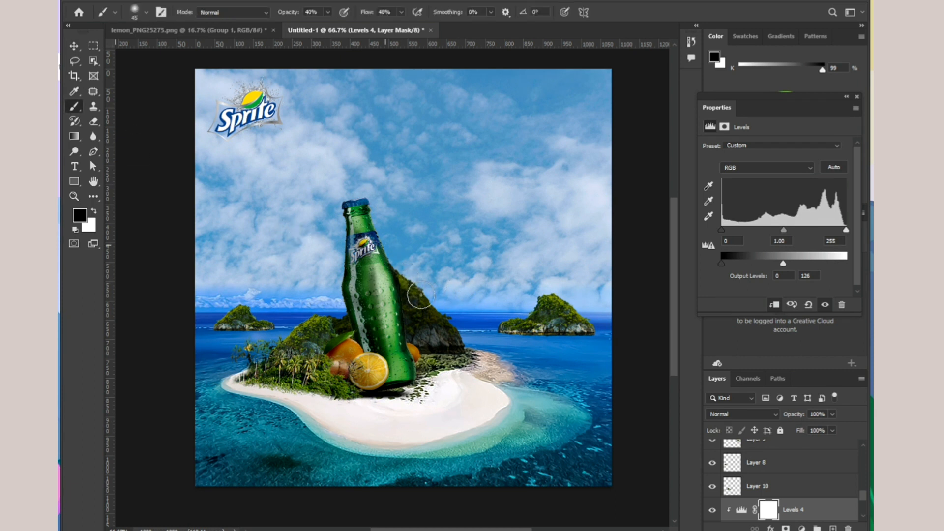
mouse_move(428, 303)
left_mouse_down()
mouse_move(443, 320)
mouse_move(415, 308)
mouse_move(436, 333)
mouse_move(452, 333)
mouse_move(439, 319)
left_mouse_up()
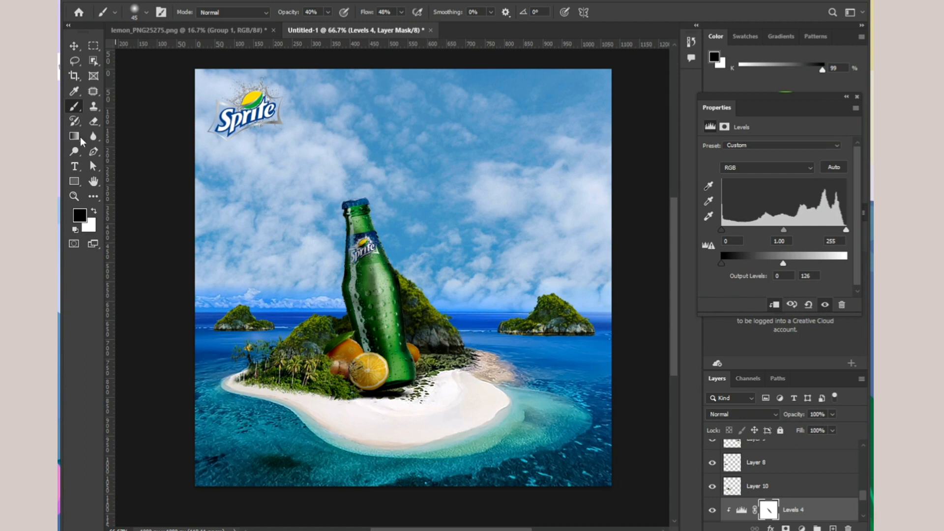
left_click(93, 211)
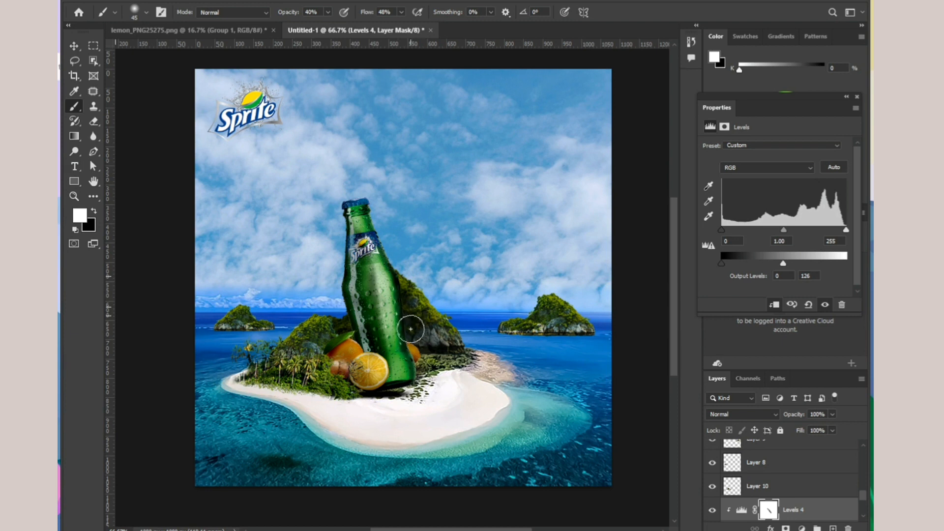
left_click_drag(328, 25, 373, 53)
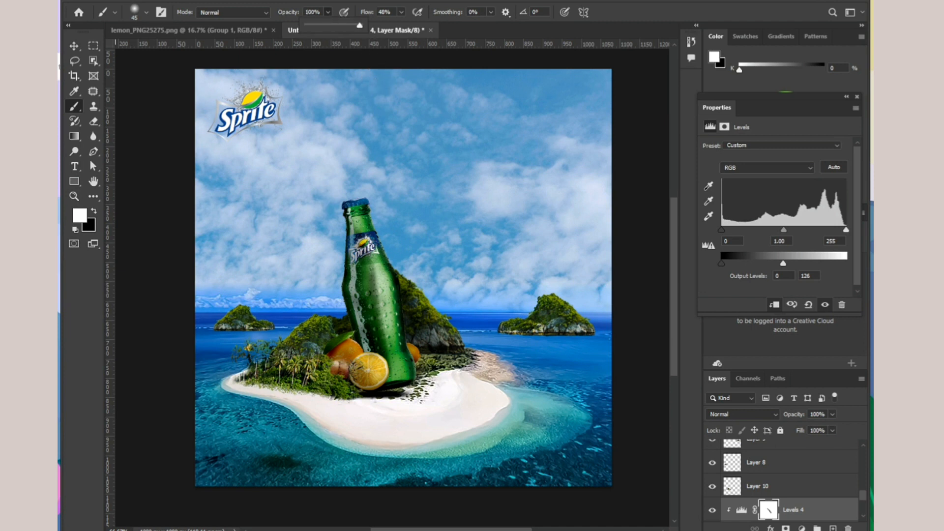
left_click(402, 12)
mouse_move(421, 346)
left_mouse_down()
mouse_move(415, 333)
mouse_move(424, 354)
left_mouse_up()
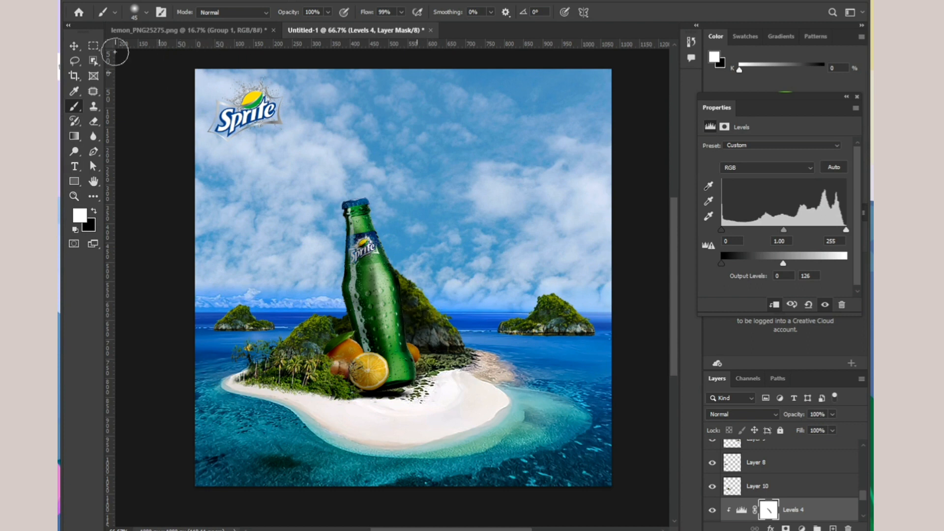
left_click(74, 46)
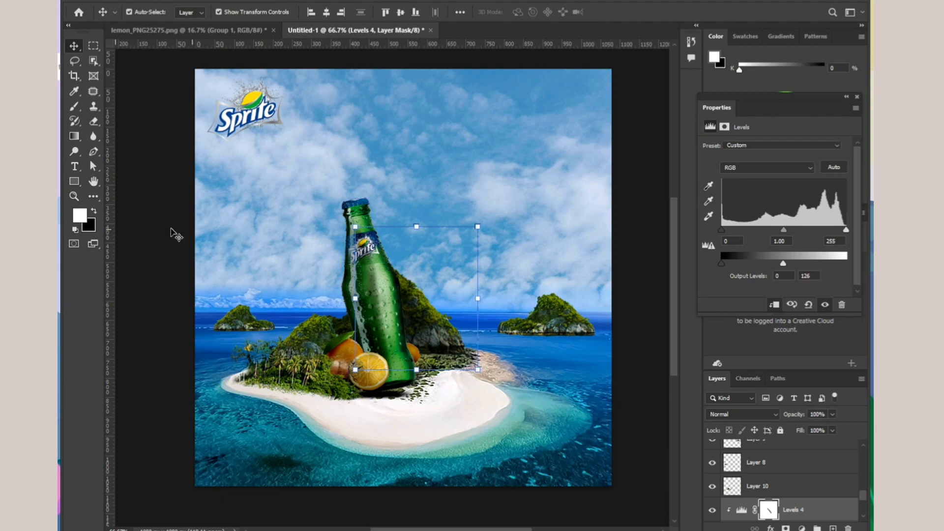
Add a Levels adjustment clipped to the small island behind the palms on Layer 10, with input black 58 and output white 148.
left_click(351, 340)
left_click_drag(321, 338, 321, 326)
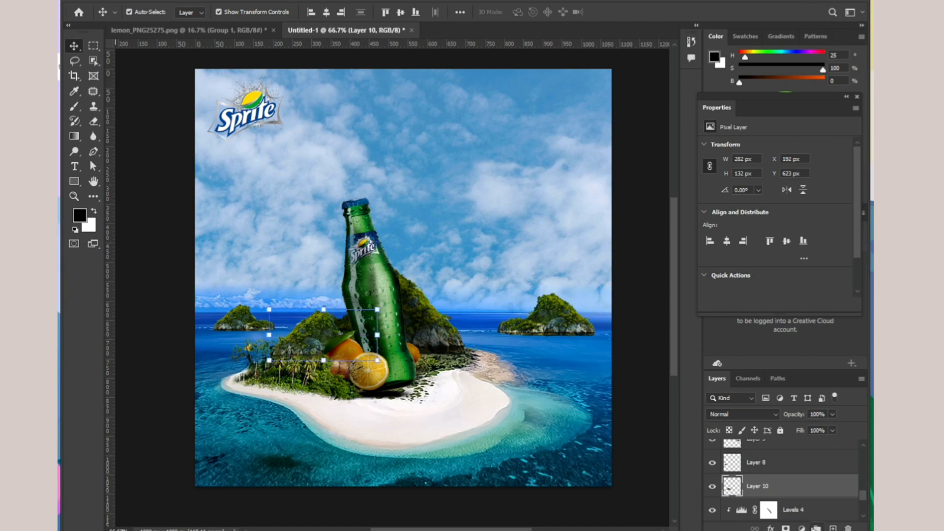
left_click(802, 528)
left_click(816, 373)
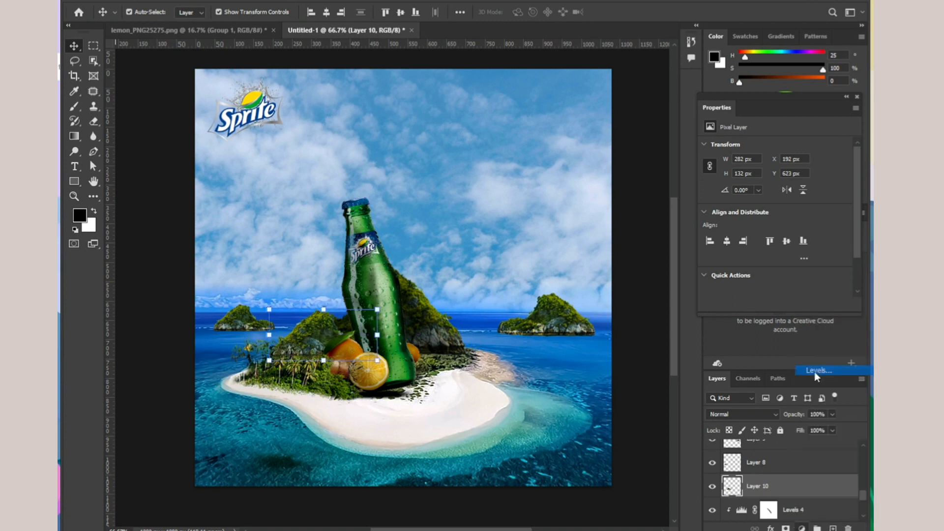
left_click(774, 302)
left_click_drag(842, 265, 803, 265)
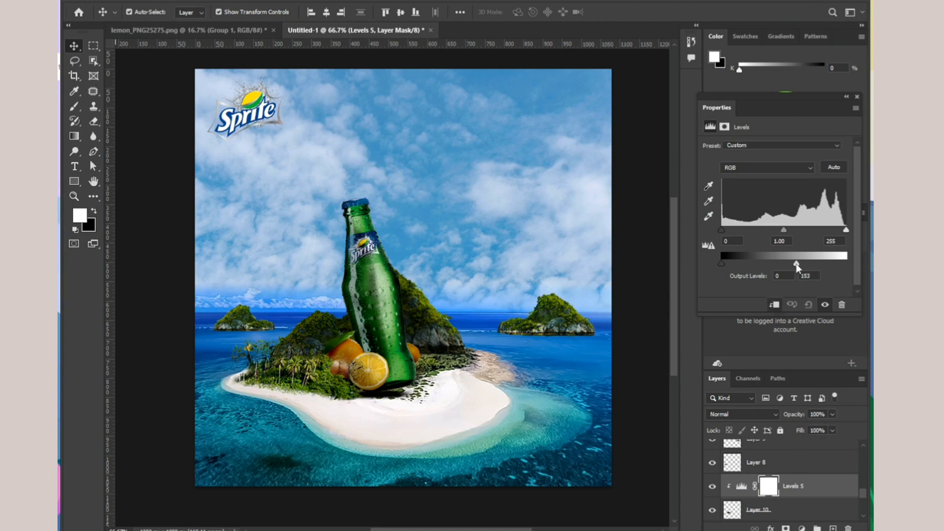
left_click_drag(749, 235, 751, 237)
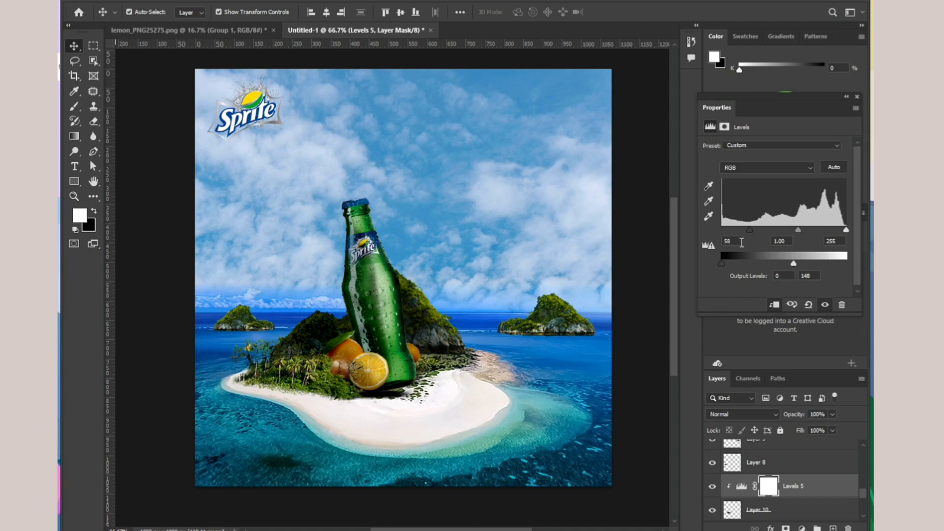
Paint black on the Levels mask of the small island behind the palms, over its slope beside the bottle.
left_click(178, 189)
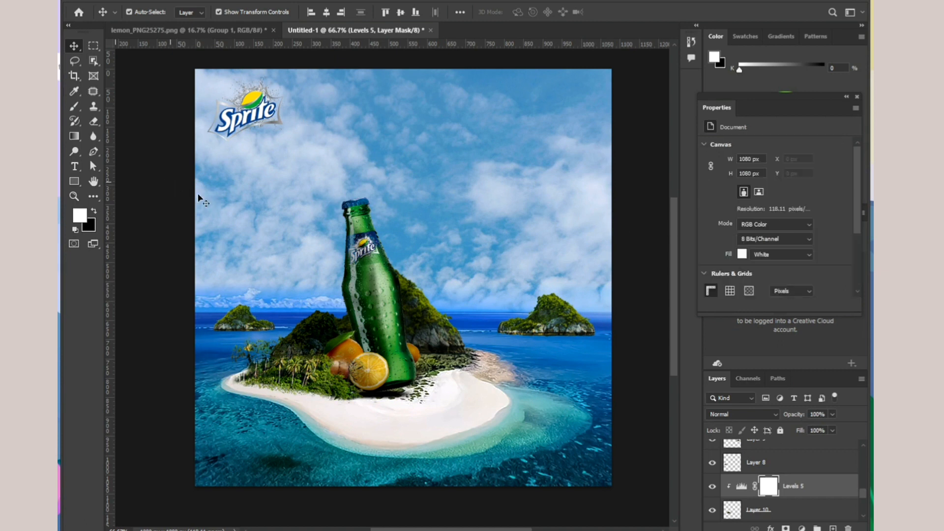
left_click(770, 504)
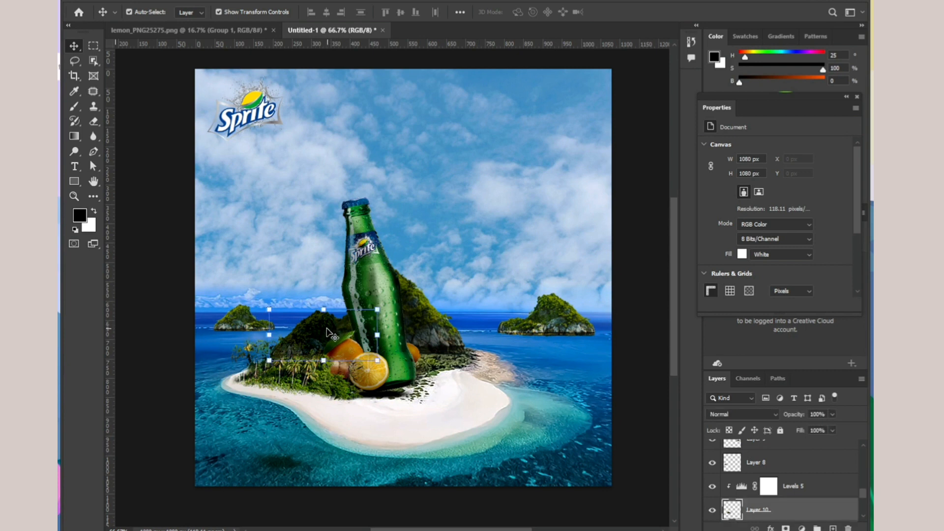
left_click(768, 489)
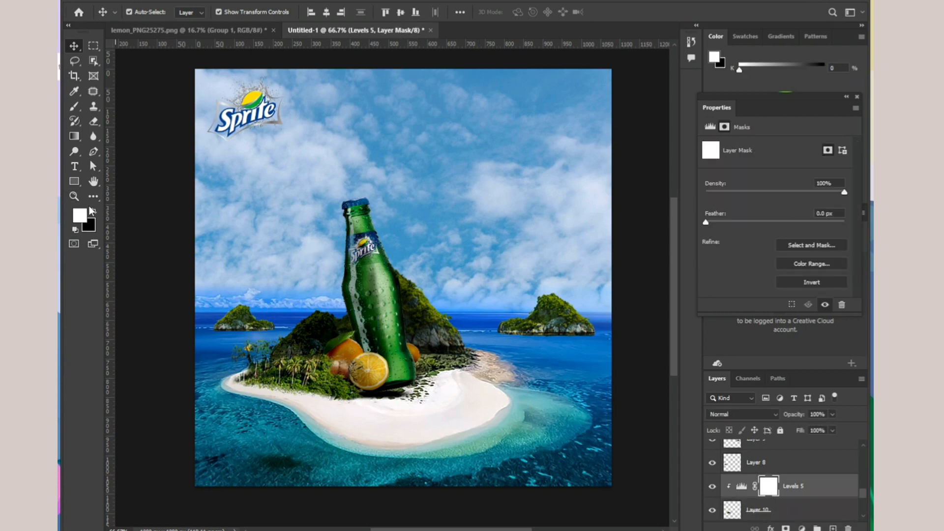
left_click(94, 212)
key("b")
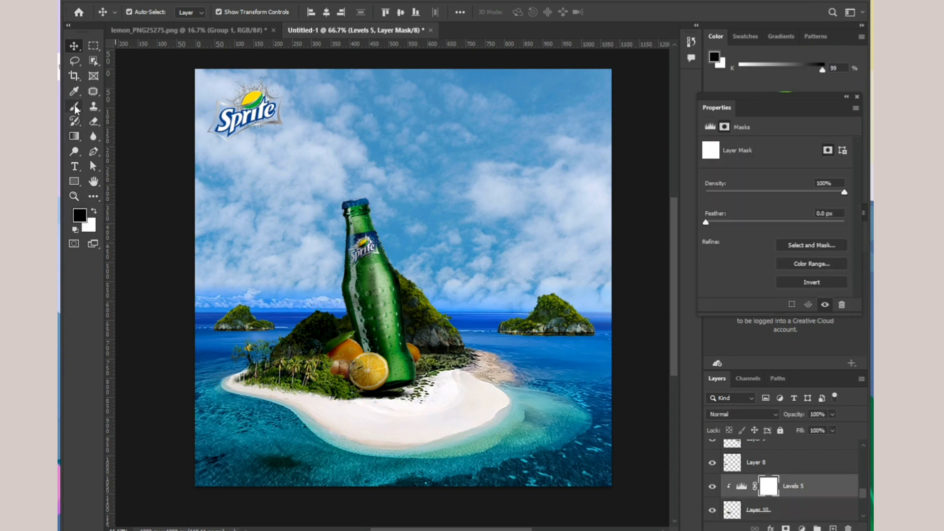
left_click_drag(321, 320, 345, 321)
mouse_move(342, 327)
left_mouse_down()
mouse_move(316, 314)
mouse_move(335, 327)
left_mouse_up()
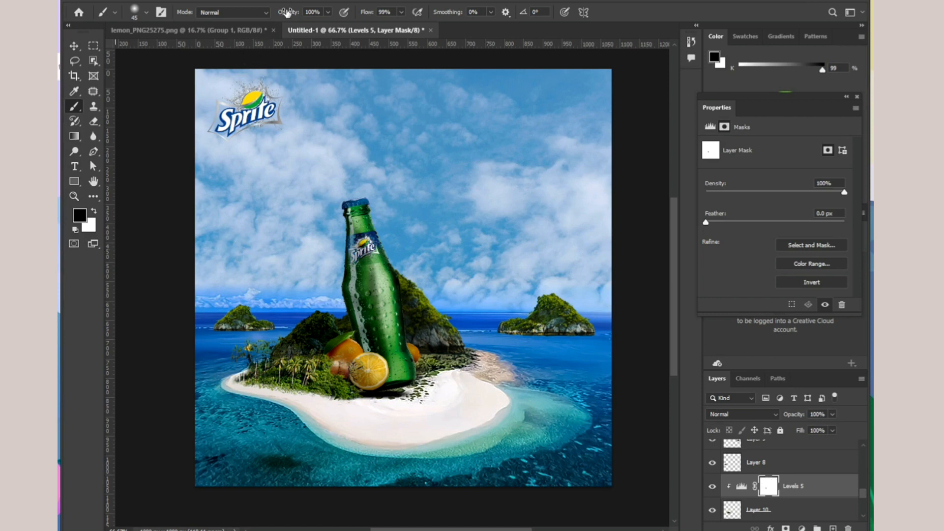
Reduce the brush to 51% opacity and 49% flow, paint more black on the small island's Levels mask, and deselect the layer.
left_click(328, 12)
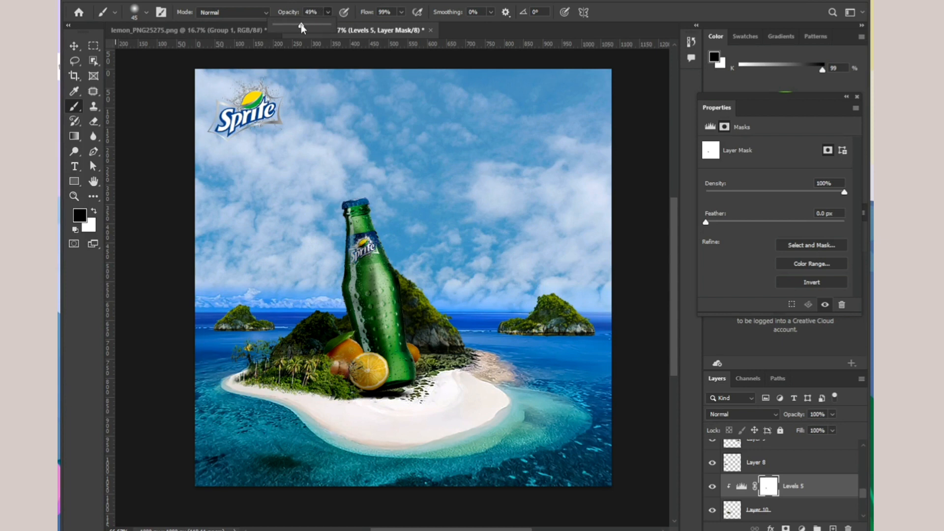
left_click(401, 13)
left_click_drag(381, 28, 375, 27)
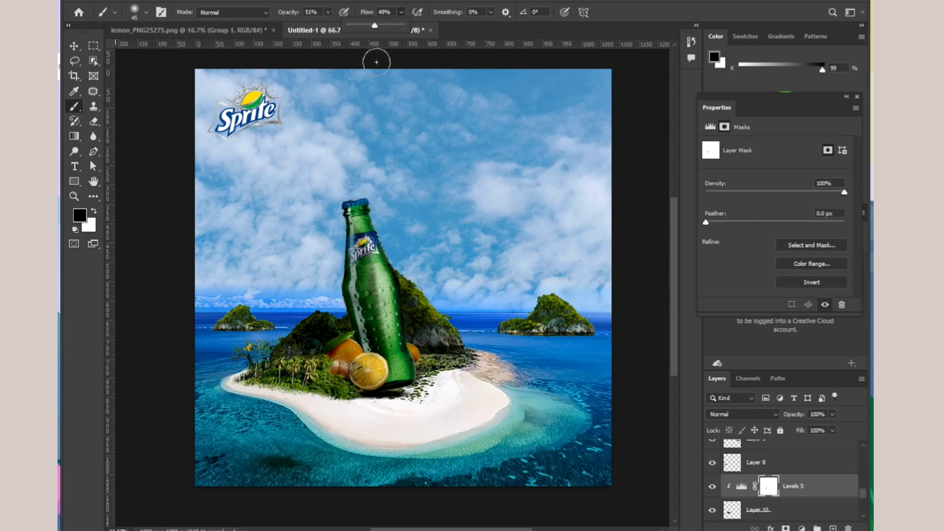
left_click(334, 321)
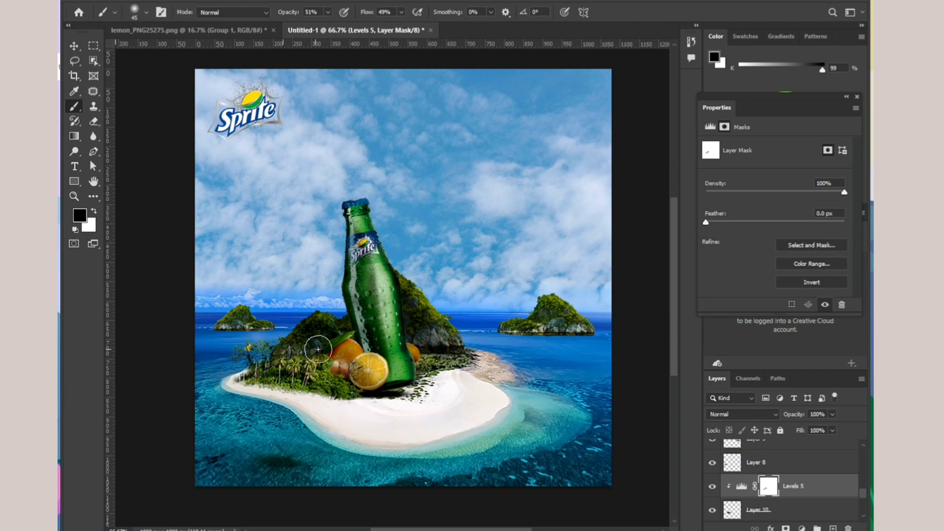
left_click(74, 46)
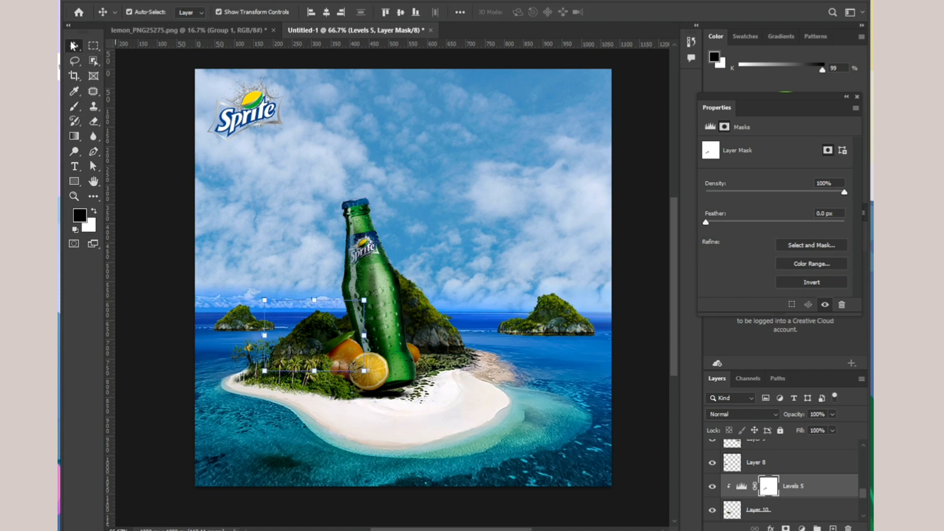
left_click(251, 294)
Add a Levels adjustment clipped to the palm tree layer, with input black 78 and output white 125.
left_click(285, 383)
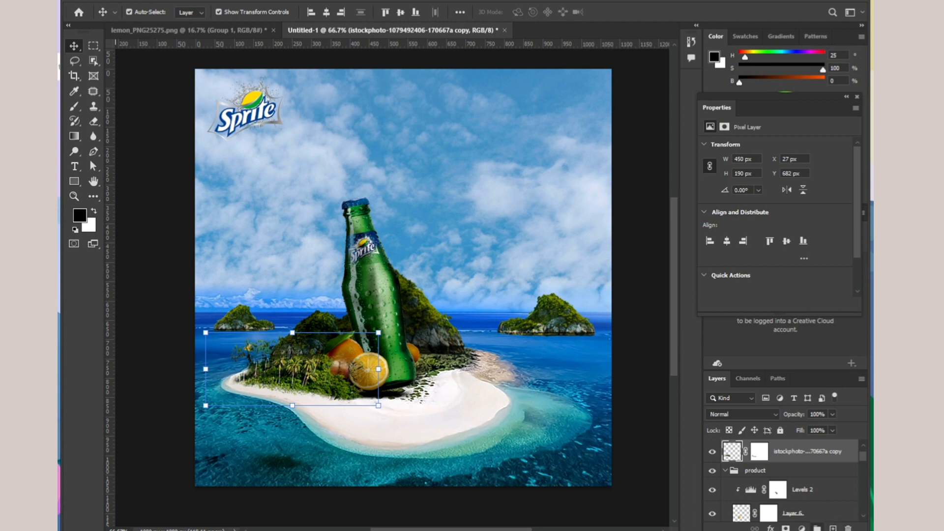
left_click(801, 528)
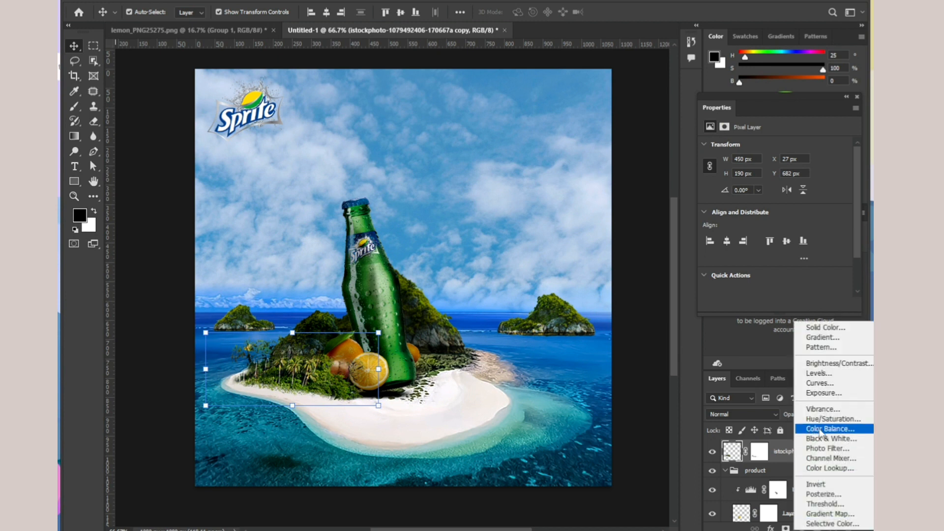
left_click(819, 373)
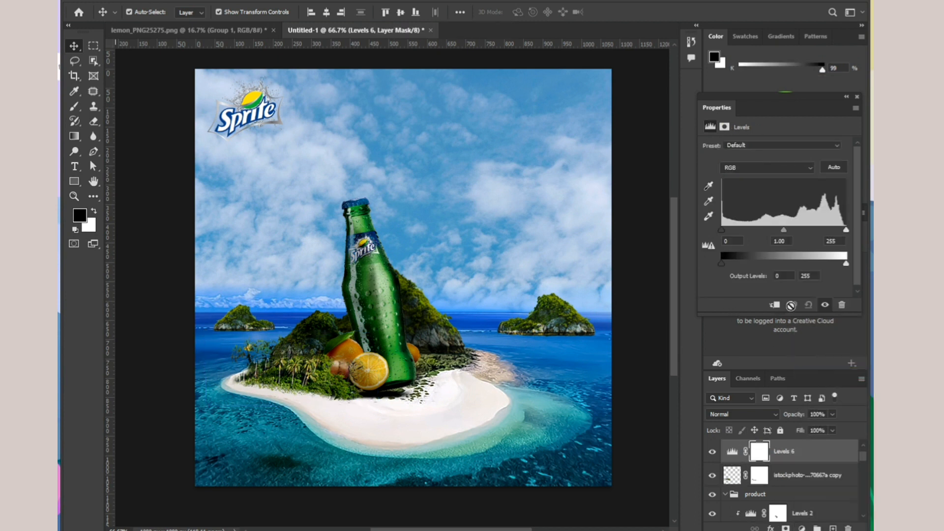
left_click_drag(849, 267, 796, 268)
left_click(775, 306)
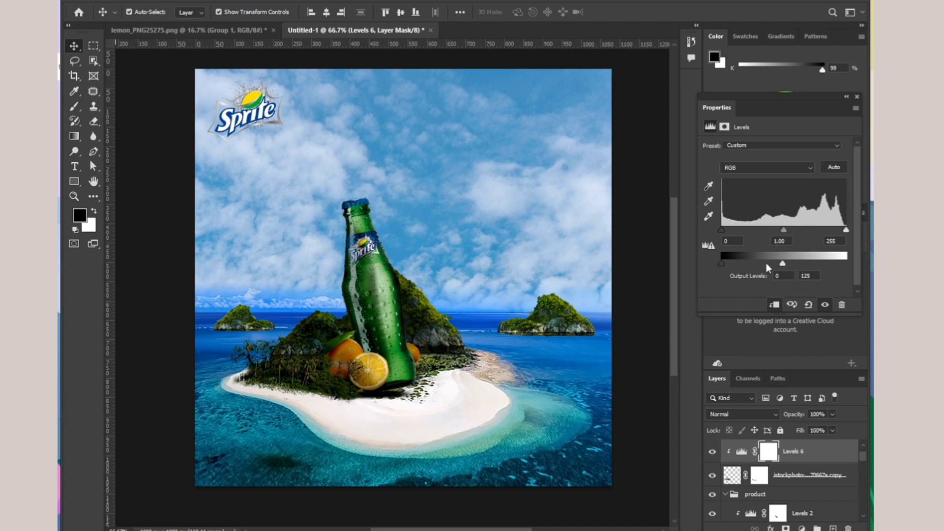
left_click_drag(746, 231, 757, 230)
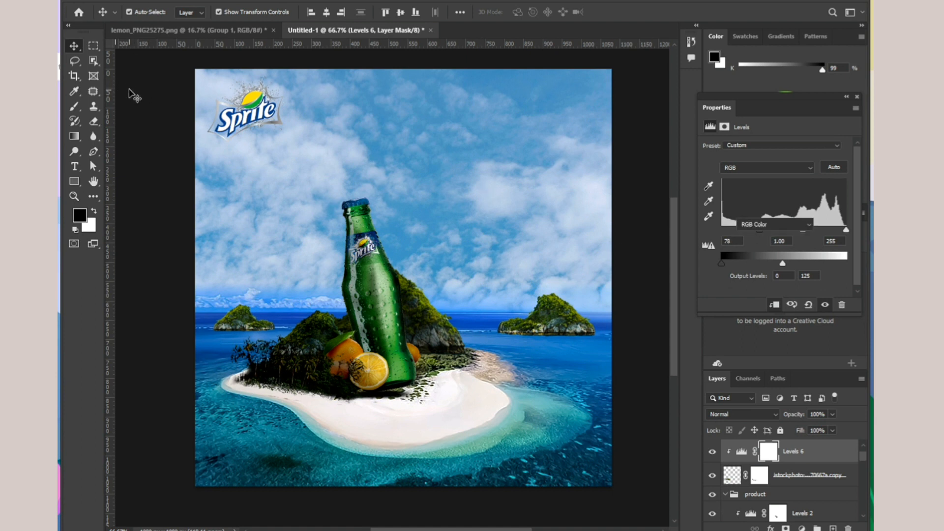
Paint black on the palm layer's own mask near the fruit and over the outer palms, and undo the last stroke.
left_click(132, 95)
left_click(74, 106)
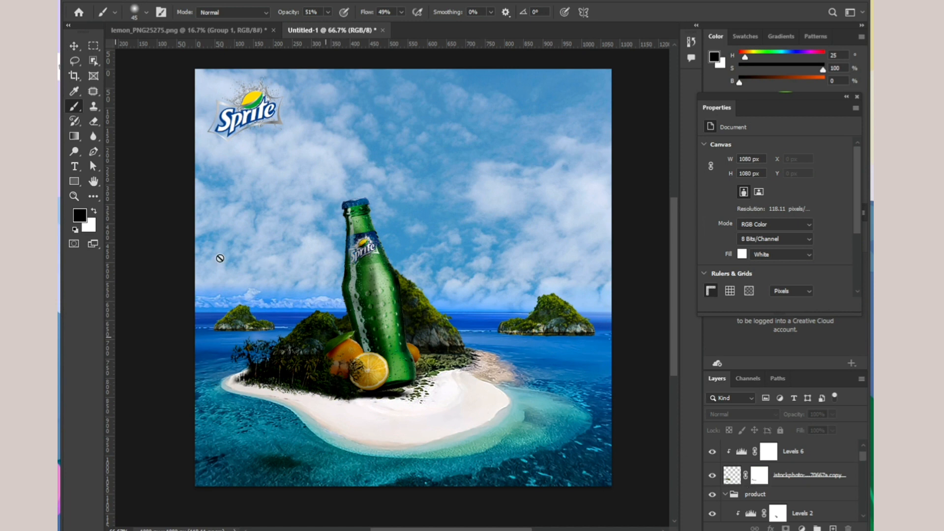
left_click(74, 46)
left_click(290, 361)
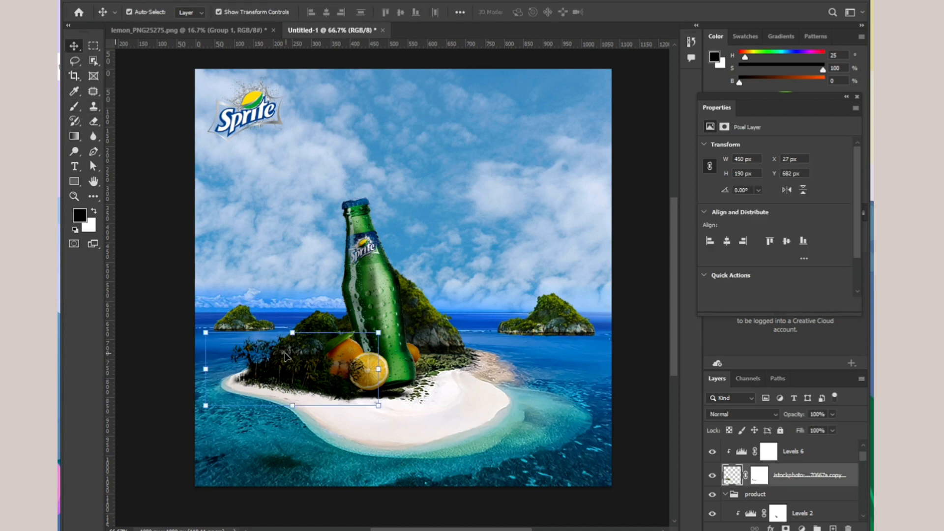
left_click(761, 479)
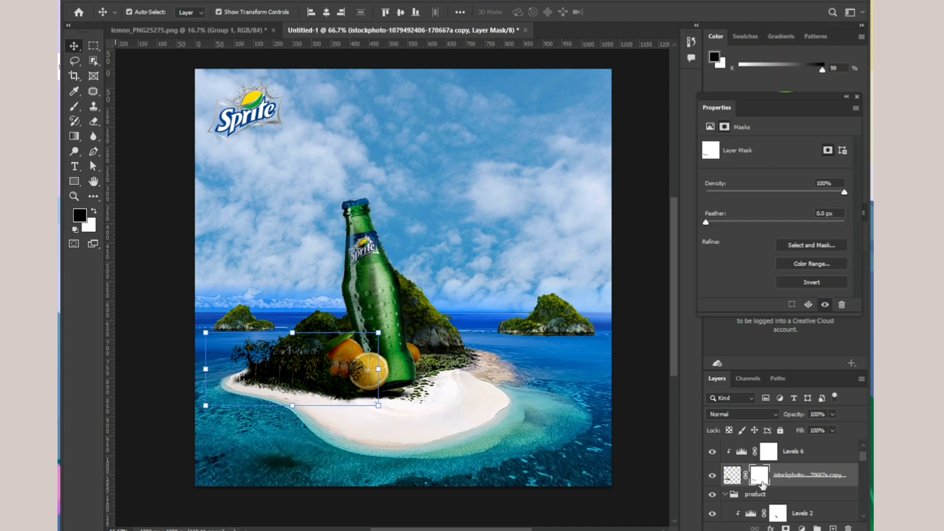
left_click(73, 106)
left_click_drag(321, 364, 330, 378)
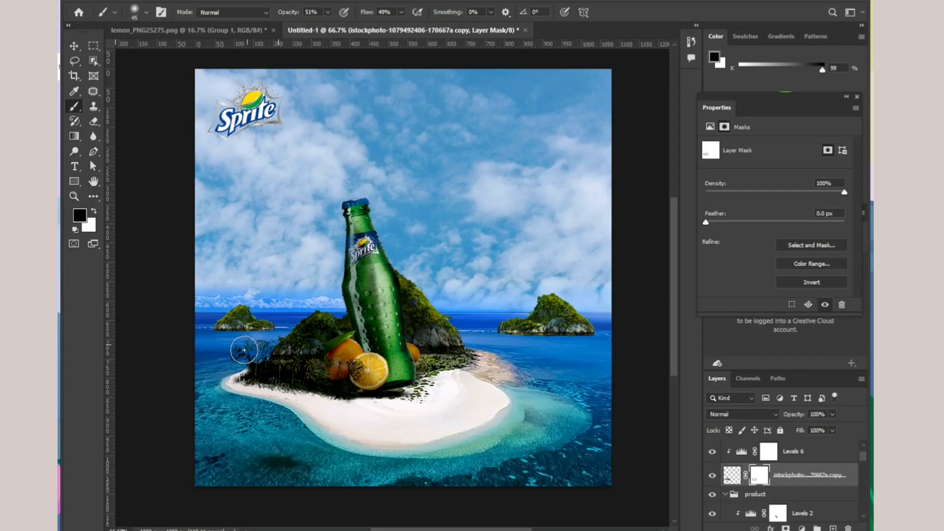
mouse_move(246, 356)
left_mouse_down()
mouse_move(266, 365)
mouse_move(311, 368)
mouse_move(289, 384)
left_mouse_up()
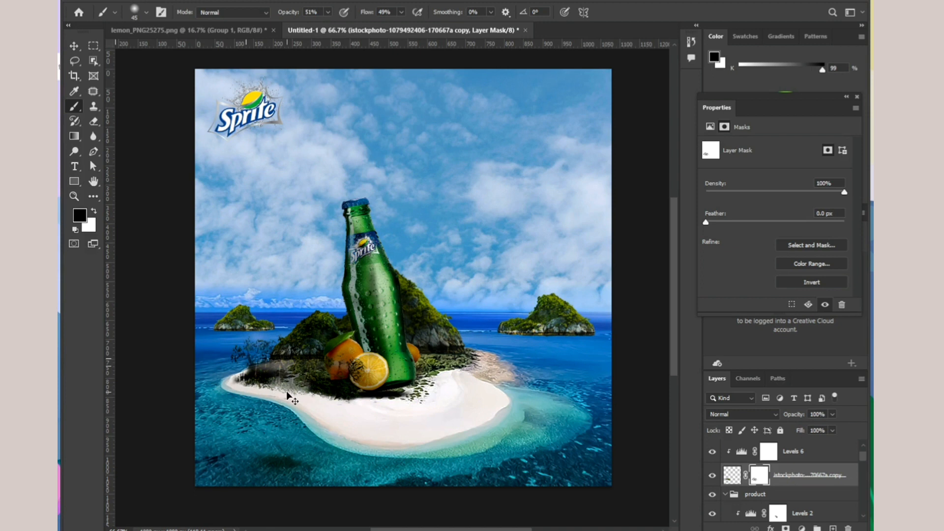
key("ctrl+z")
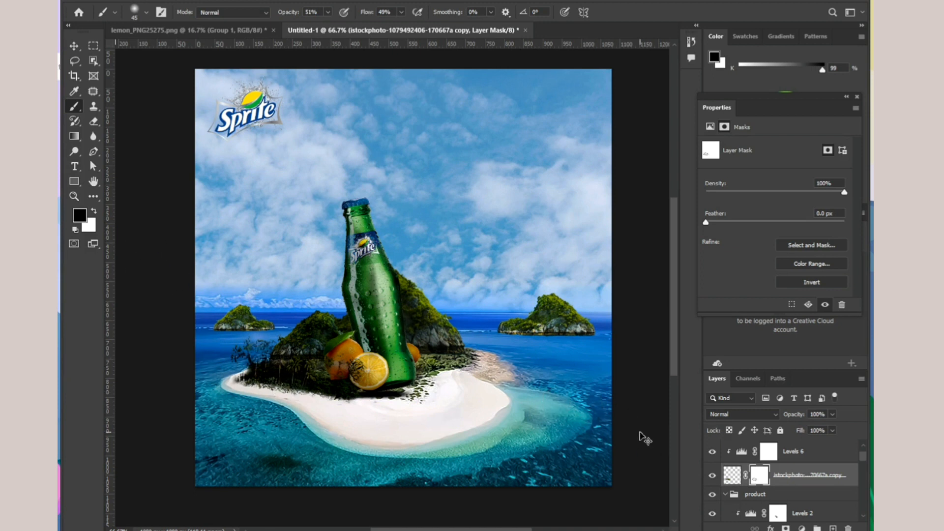
Paint black on the palms' Levels mask across the tree area at 51% opacity, and deselect the layer.
left_click(769, 451)
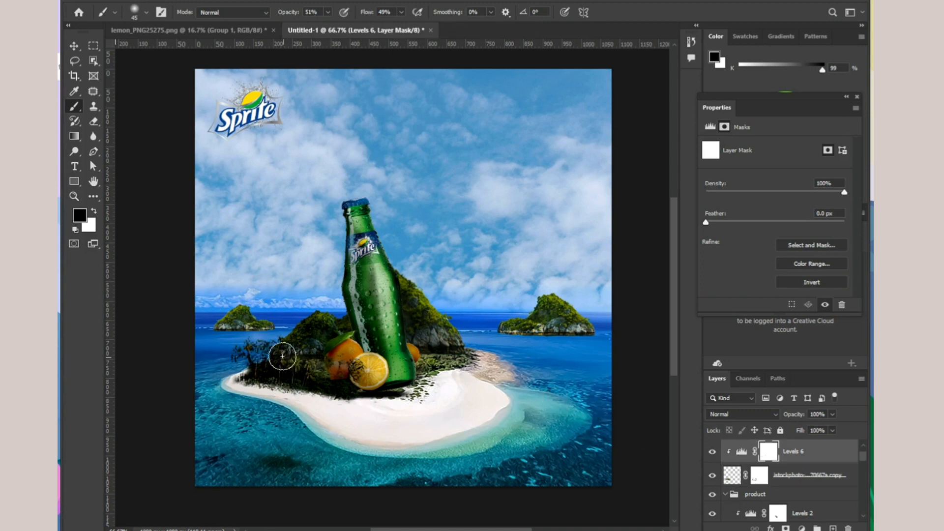
mouse_move(296, 364)
left_mouse_down()
mouse_move(243, 348)
mouse_move(253, 361)
mouse_move(303, 358)
mouse_move(358, 385)
mouse_move(286, 370)
mouse_move(360, 387)
left_mouse_up()
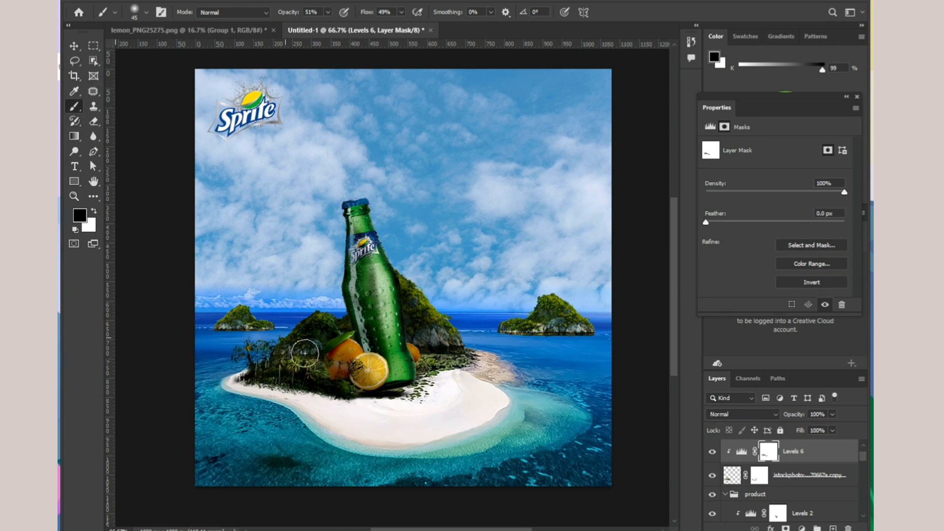
left_click(80, 47)
left_click(243, 302)
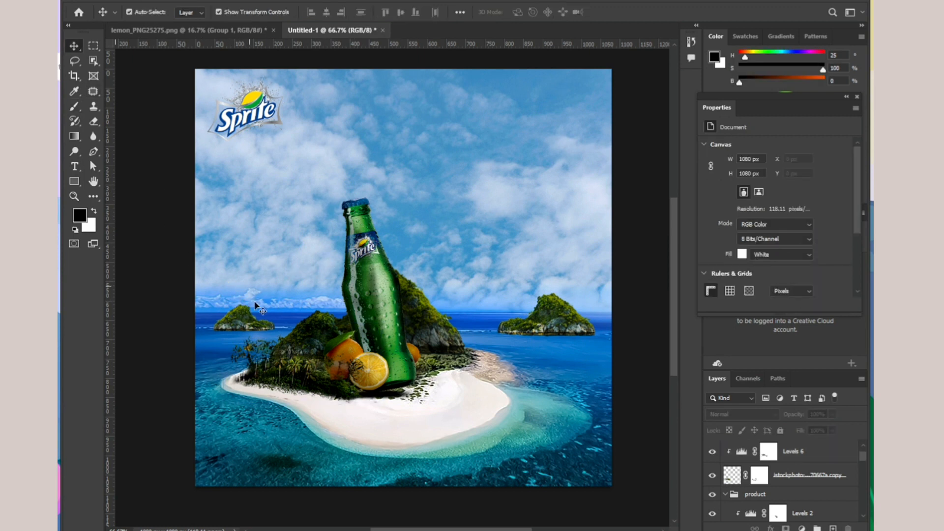
Clip a Levels adjustment with input black 46 and output white 131 to the left distant island, and mask it over the upper slope.
left_click(227, 321)
left_click(802, 529)
left_click(780, 320)
left_click(774, 305)
left_click_drag(846, 263, 785, 261)
left_click_drag(721, 230, 744, 230)
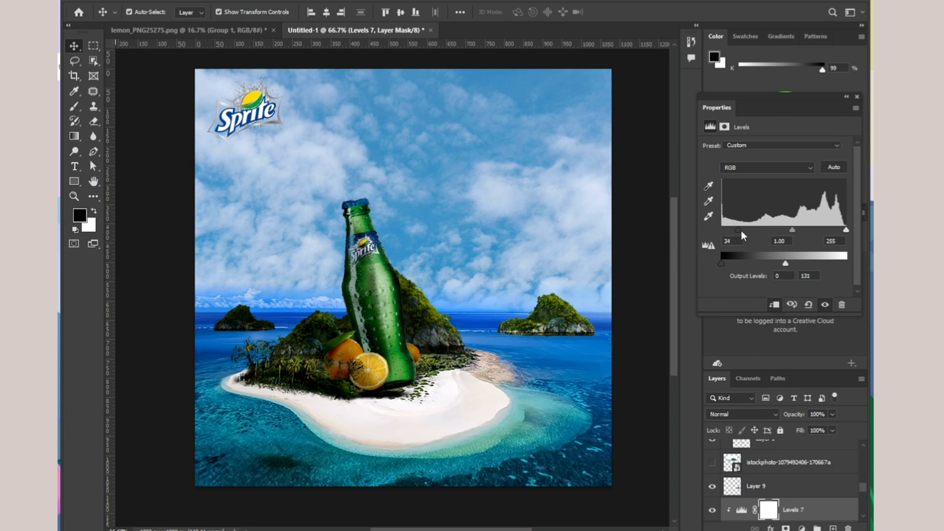
key("b")
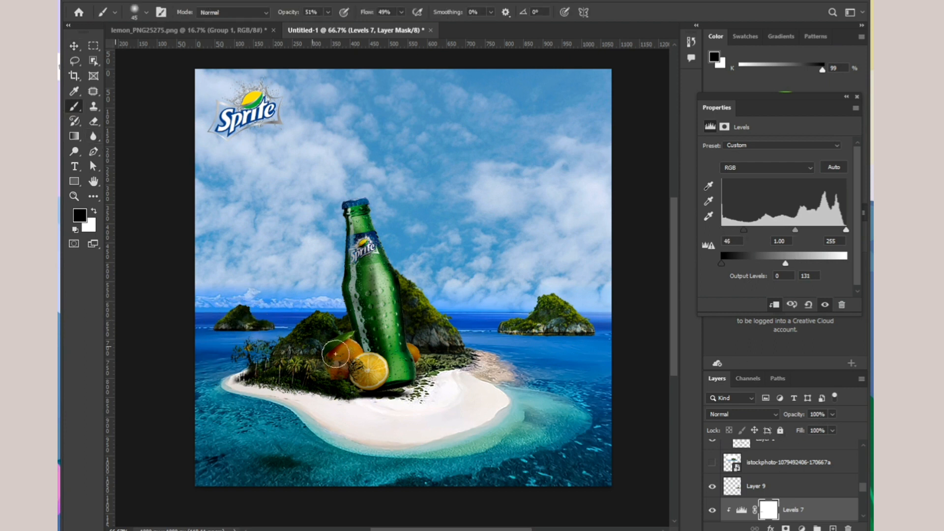
key("v")
Add a Levels adjustment clipped to the right distant island on Layer 9, with input black 38 and output white 148.
left_click(787, 486)
left_click(803, 529)
left_click(831, 375)
left_click(775, 305)
left_click_drag(846, 264, 794, 264)
left_click_drag(721, 230, 745, 229)
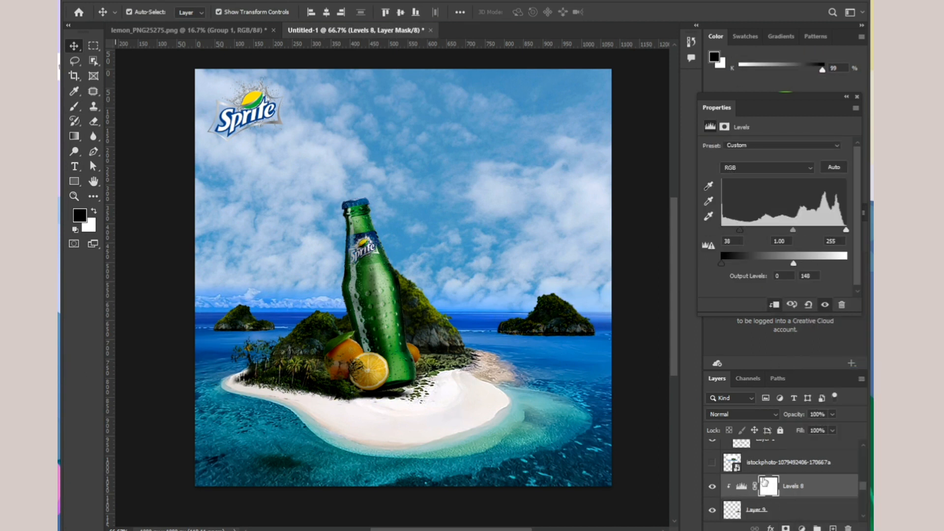
Paint black on the Layer 9 island's Levels mask over the lit slope, swap the foreground to white, and deselect the layer.
key("b")
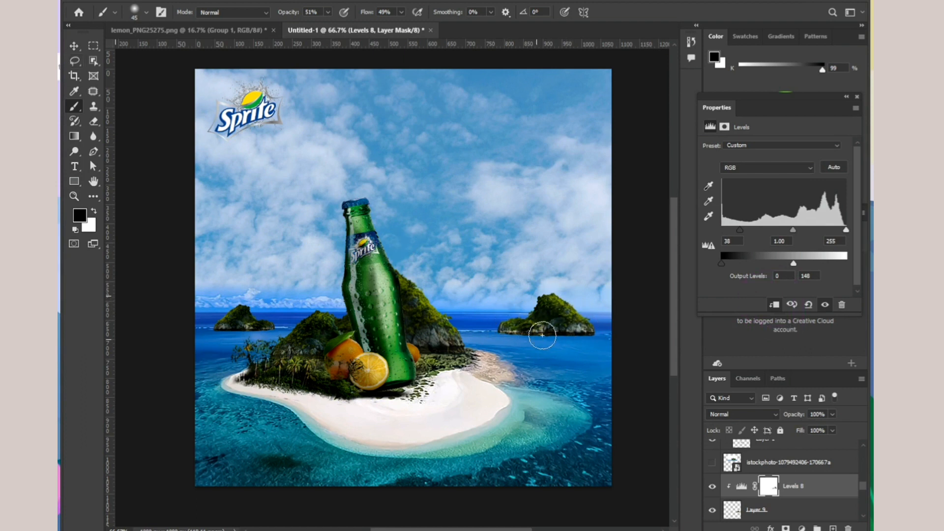
key("x")
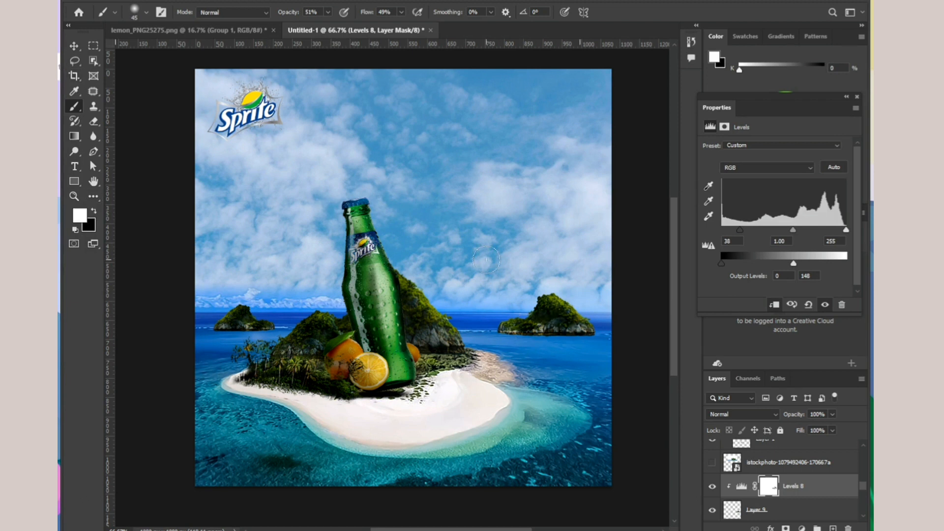
left_click(75, 45)
left_click(145, 127)
Collapse and select the product layer group, and activate the Type tool for the slogan.
mouse_move(861, 486)
left_mouse_down()
mouse_move(858, 461)
mouse_move(856, 478)
left_mouse_up()
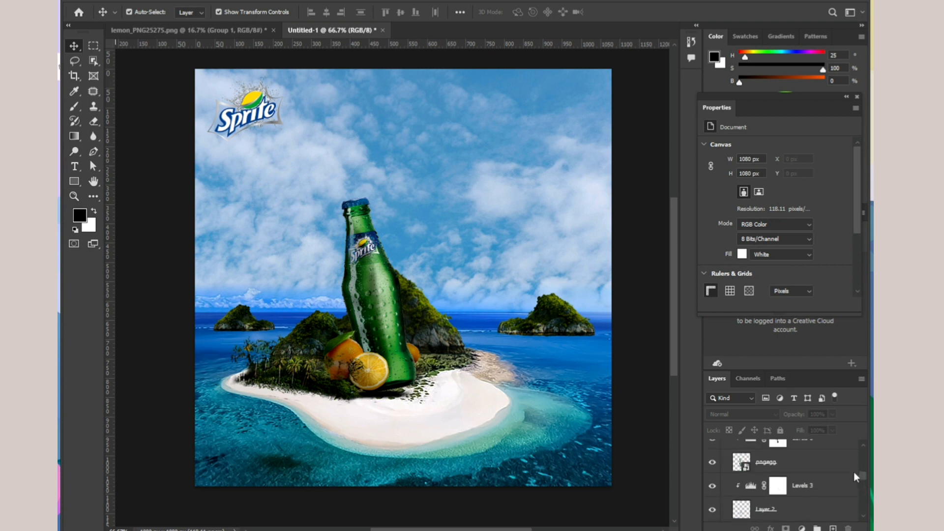
scroll(821, 462, "up", 5)
scroll(867, 456, "down", 1)
left_click(787, 479)
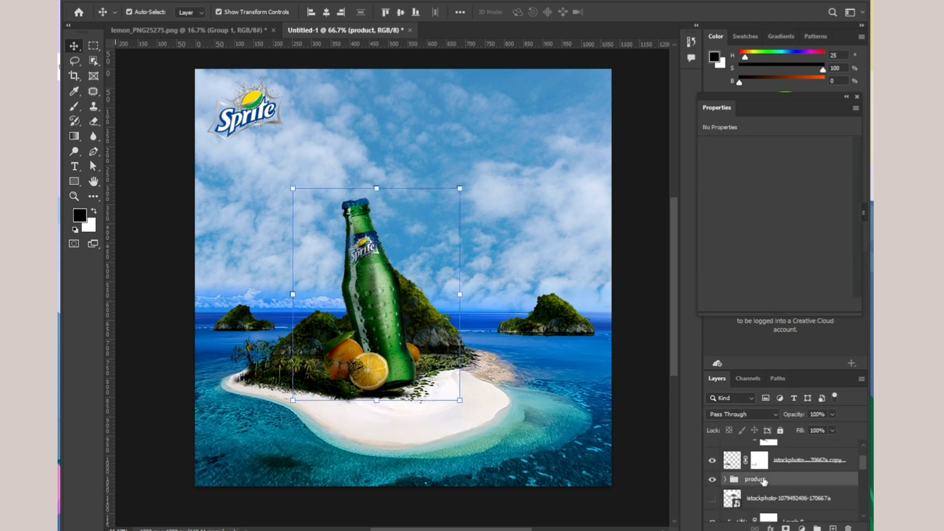
left_click(75, 167)
left_click(110, 166)
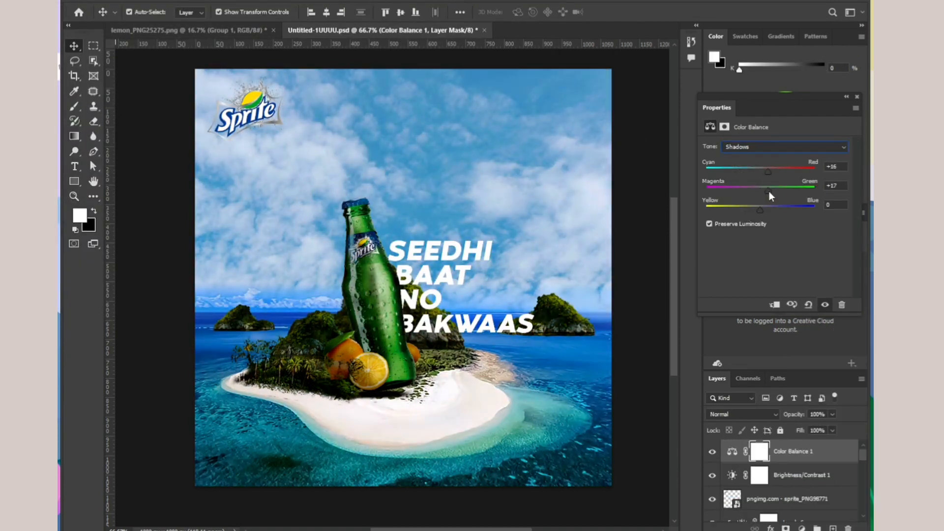
Shift the Color Balance adjustment's shadows toward blue and further toward green.
left_click_drag(761, 210, 766, 210)
left_click_drag(769, 191, 774, 197)
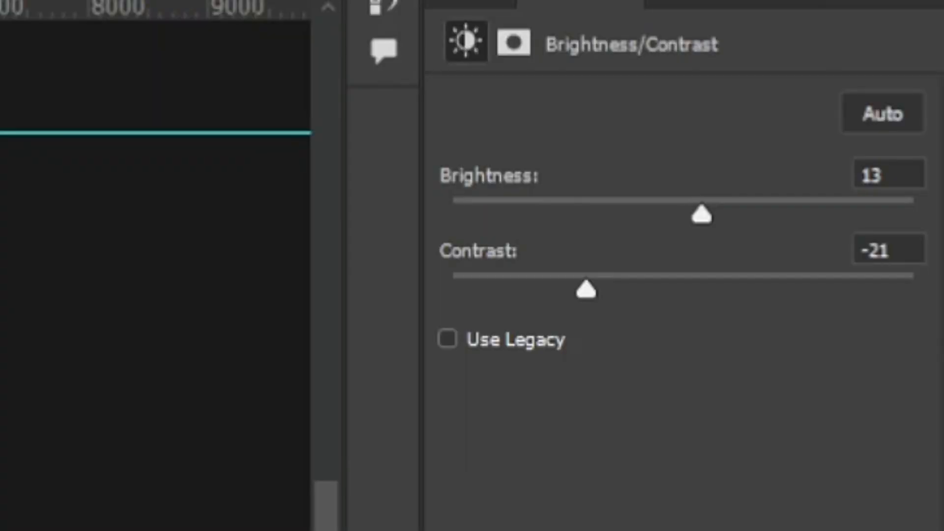
Review the adjustment layers in SPRITE STANDEE.psd, select its Color Balance 1 layer, and return to the square Sprite advertisement document.
left_click(480, 6)
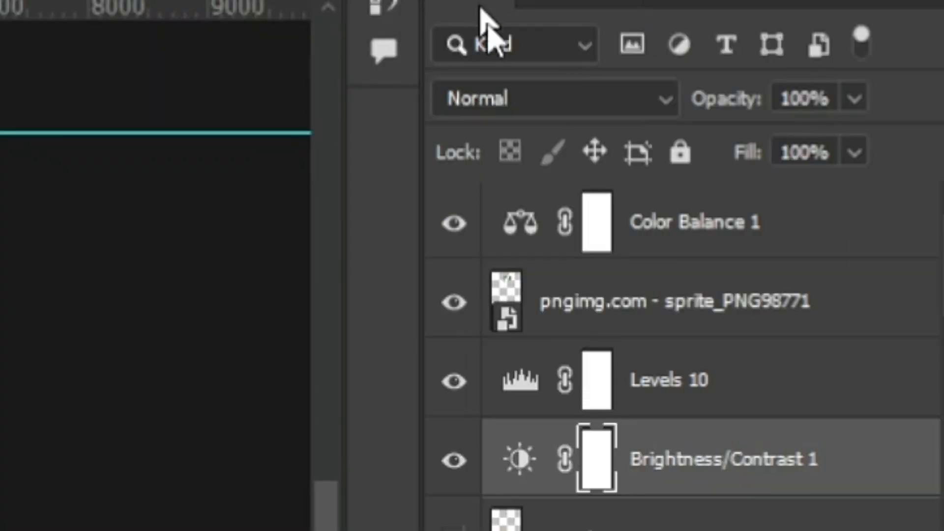
left_click(726, 250)
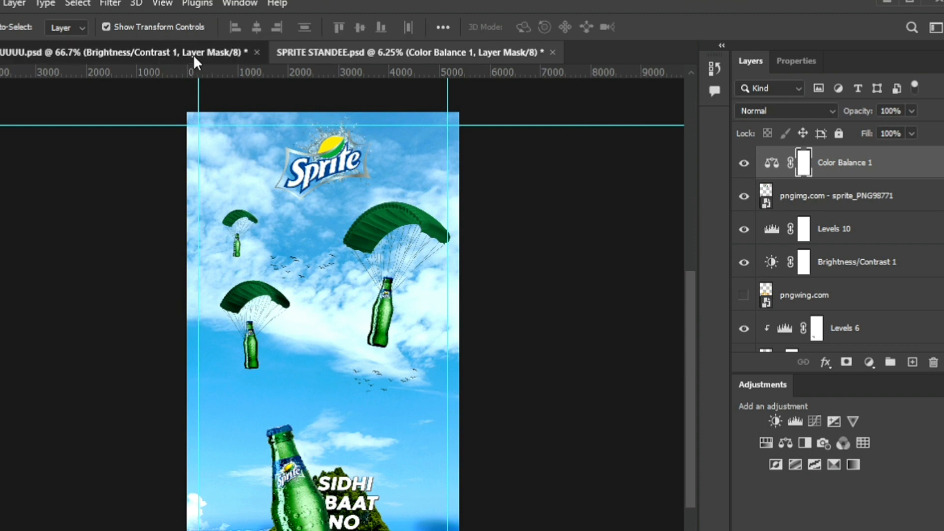
left_click(193, 55)
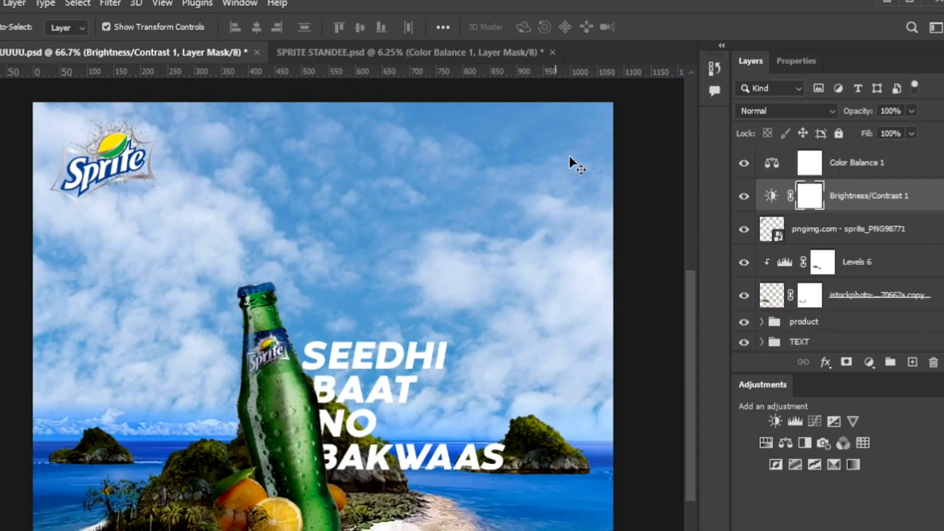
Try deleting the Color Balance 1 adjustment's mask and the layer itself, and undo the deletion.
left_click(849, 170)
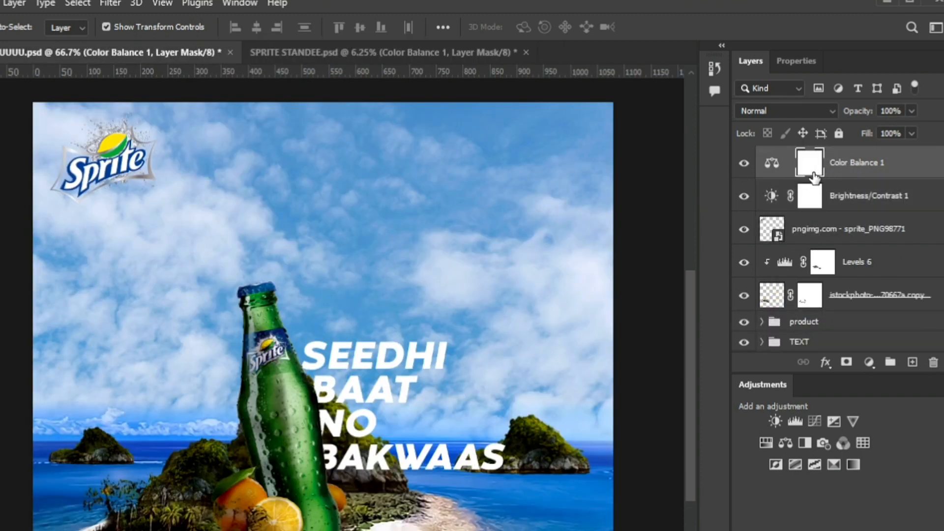
key("Delete")
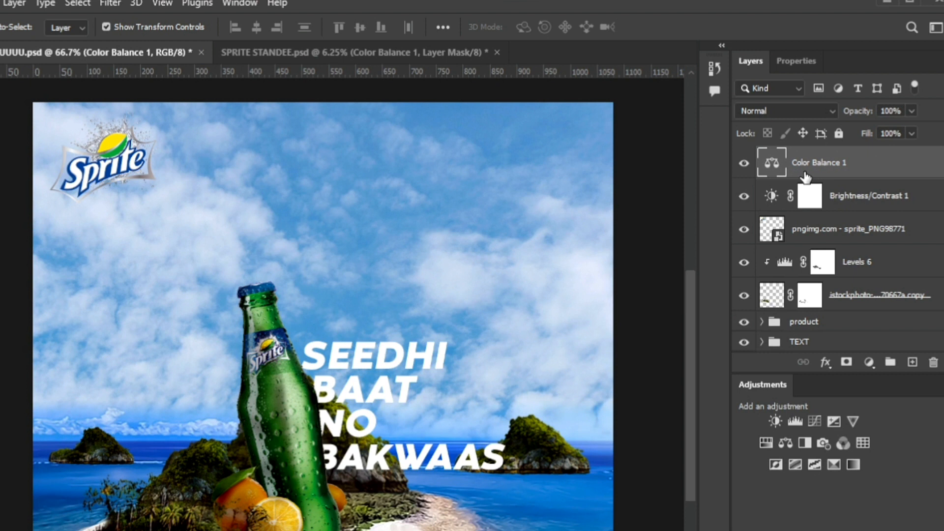
key("Delete")
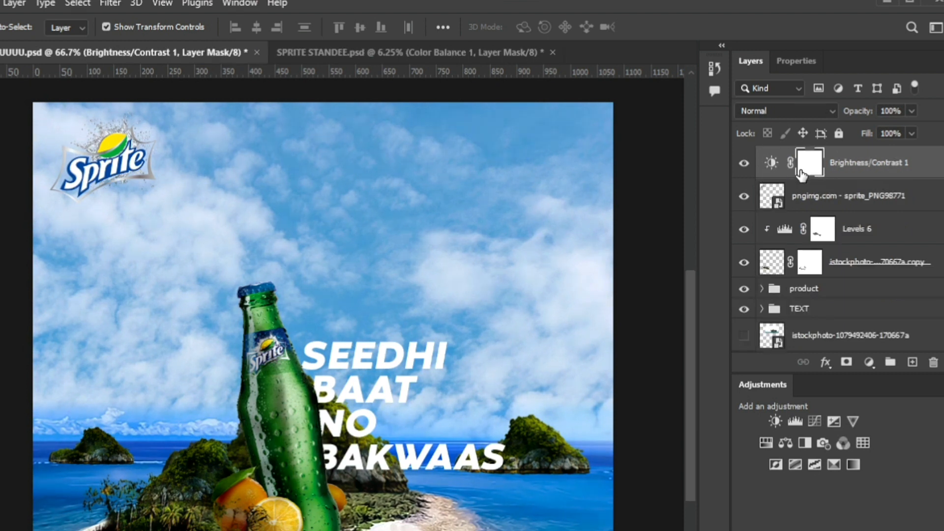
key("ctrl+z")
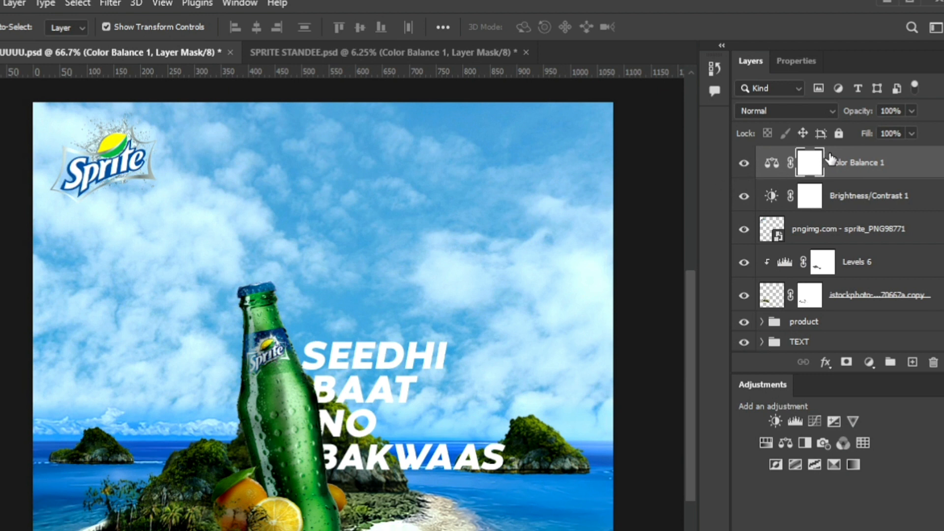
Set the Color Balance 1 midtones to +35 cyan-red, -10 magenta-green and -10 yellow-blue.
key("ctrl+minus")
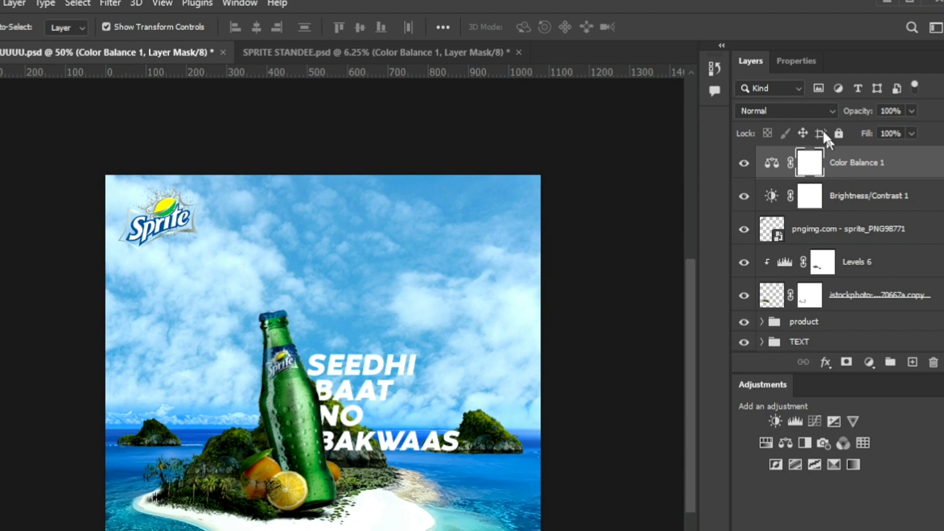
left_click(787, 61)
mouse_move(807, 149)
left_mouse_down()
mouse_move(845, 158)
mouse_move(800, 158)
left_mouse_up()
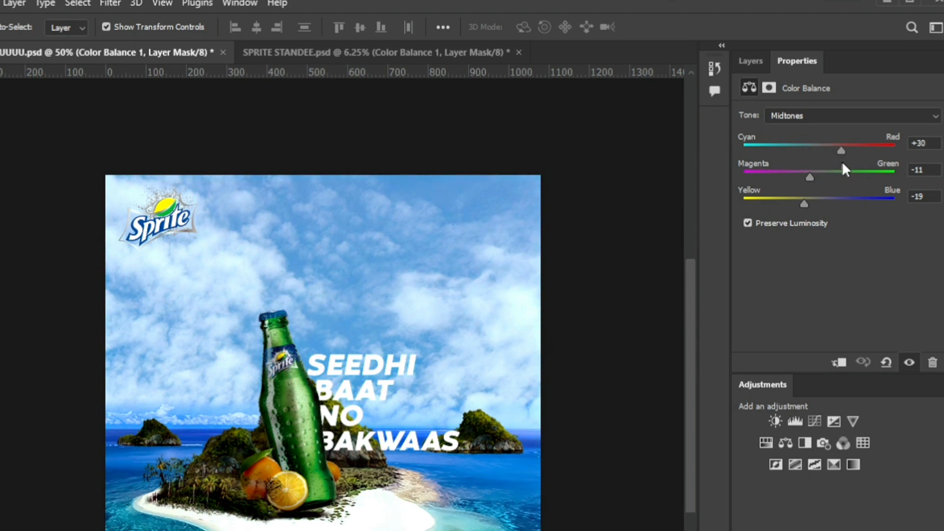
mouse_move(825, 181)
left_mouse_down()
mouse_move(810, 181)
mouse_move(811, 204)
mouse_move(835, 205)
mouse_move(808, 203)
mouse_move(814, 191)
left_mouse_up()
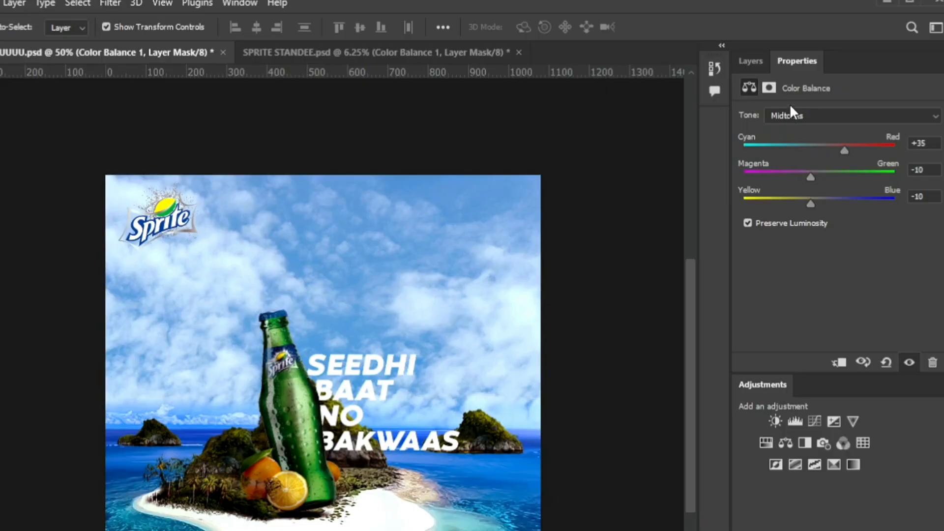
left_click(553, 152)
left_click(578, 185)
Set the Color Balance 1 highlights to -8 cyan-red, -8 magenta-green and -12 yellow-blue.
left_click_drag(845, 154, 818, 174)
left_click(793, 113)
left_click(799, 152)
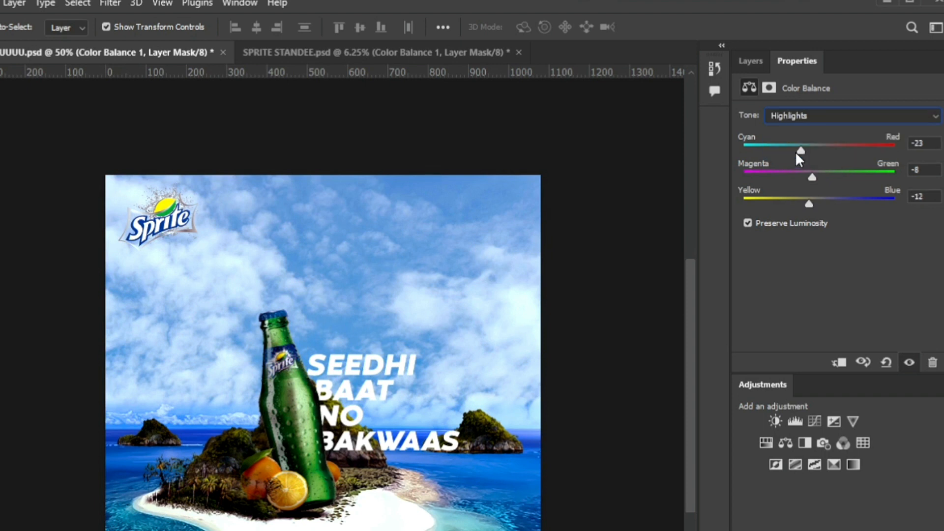
left_click_drag(801, 149, 813, 155)
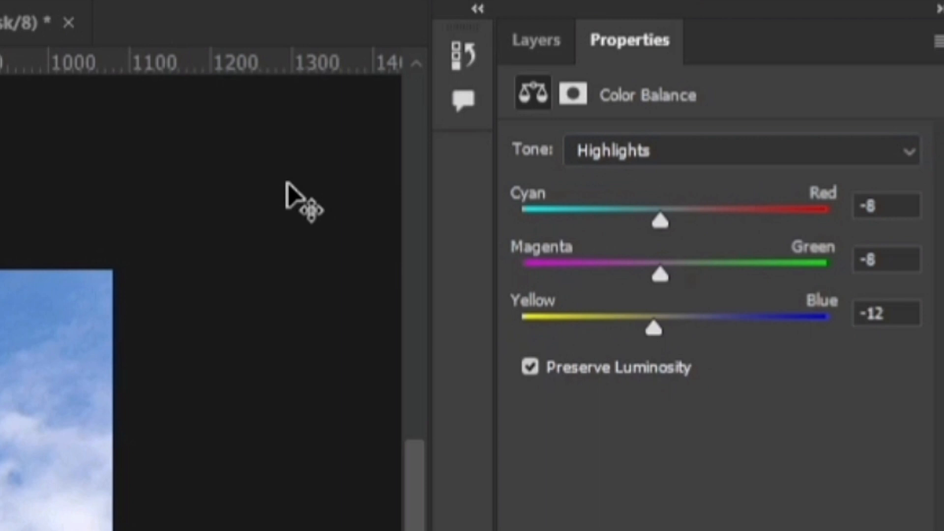
Add a darkening Levels adjustment above Color Balance 1 with a black input of 80 and a white output of 151.
left_click(537, 40)
left_click(828, 266)
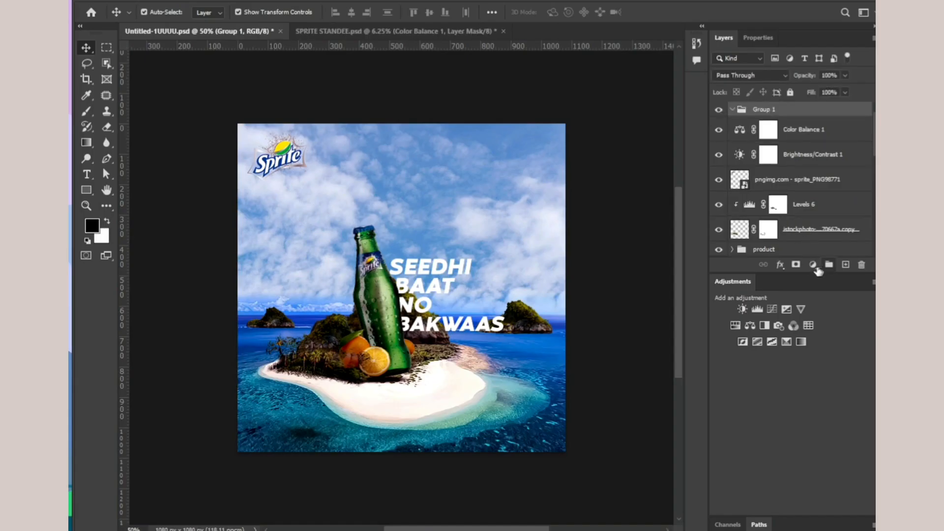
key("ctrl+z")
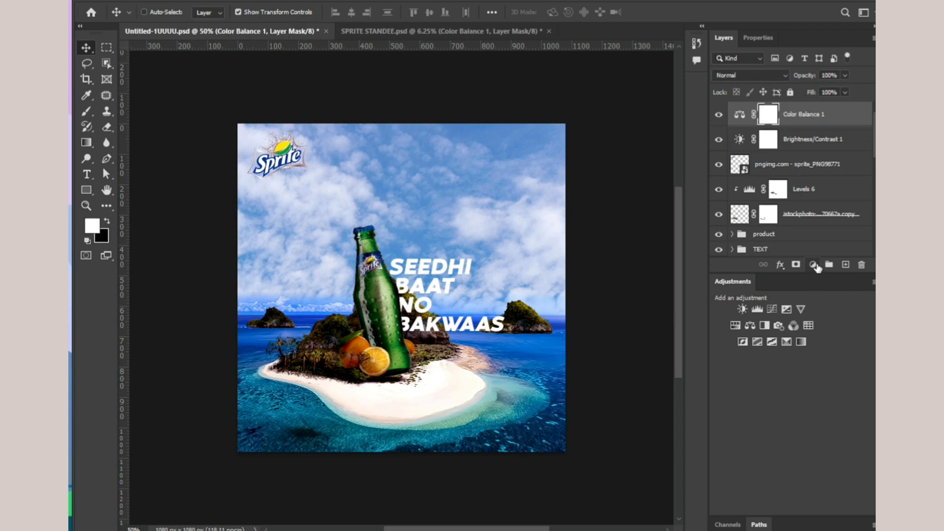
left_click(813, 264)
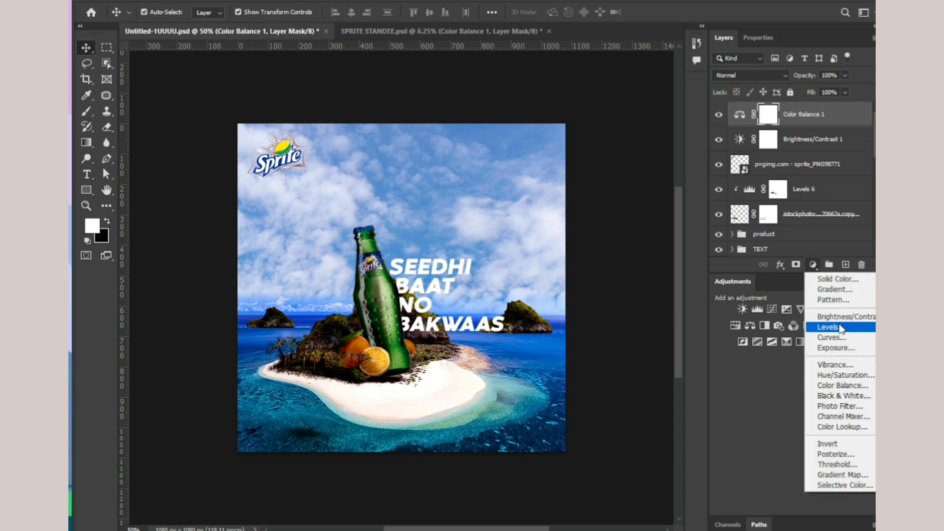
left_click(836, 327)
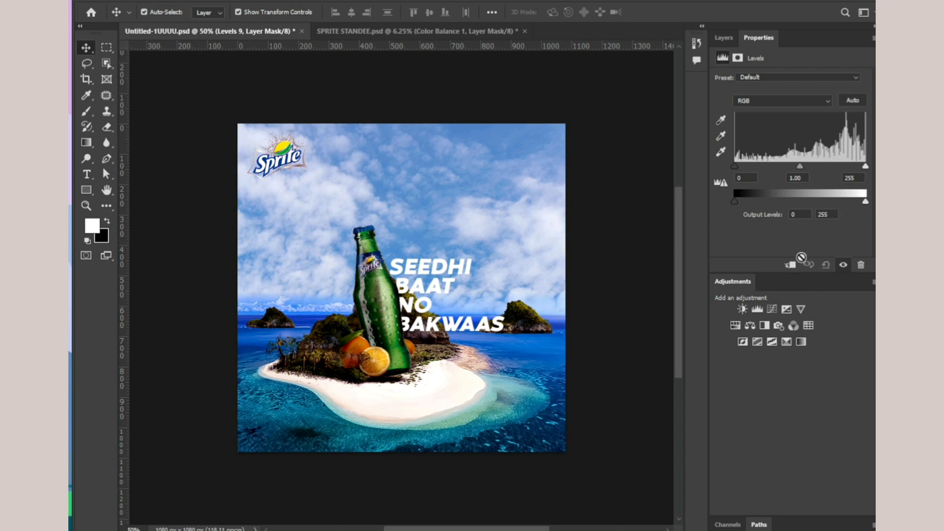
left_click_drag(867, 203, 812, 211)
left_click_drag(753, 168, 776, 166)
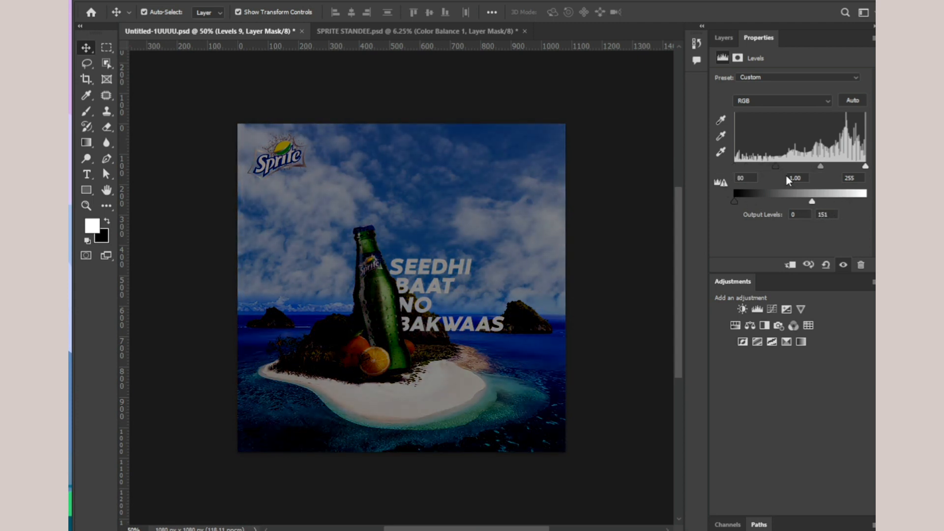
Invert the Levels 9 mask to black and move the adjustment below the island copy layer, directly above the product group.
left_click(722, 39)
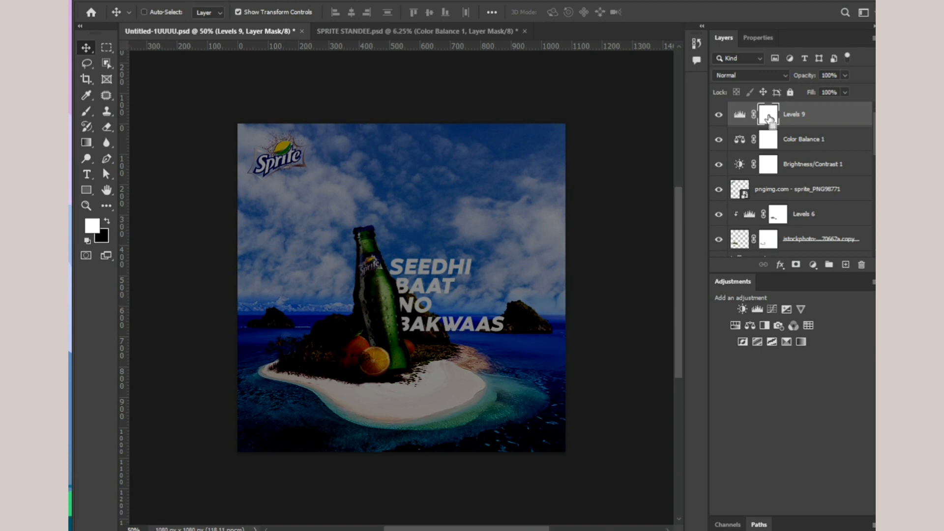
key("ctrl+i")
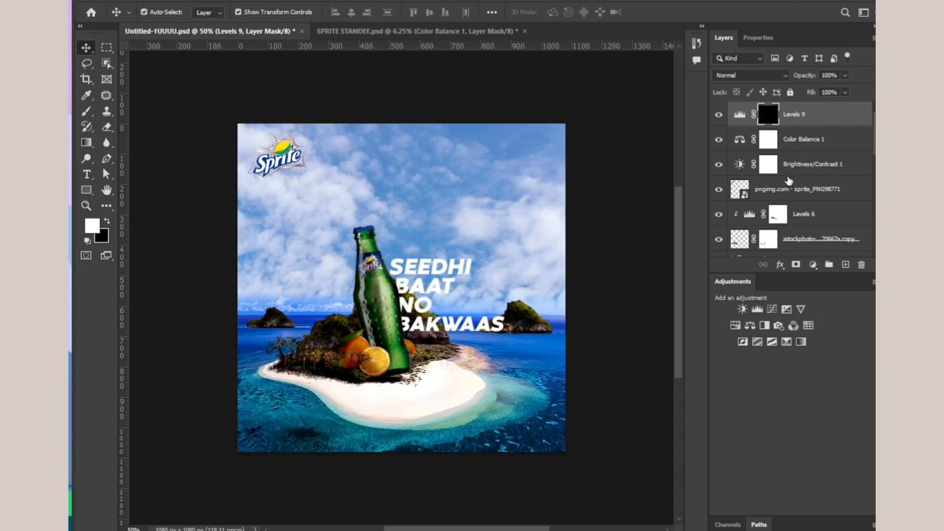
left_click_drag(811, 116, 809, 249)
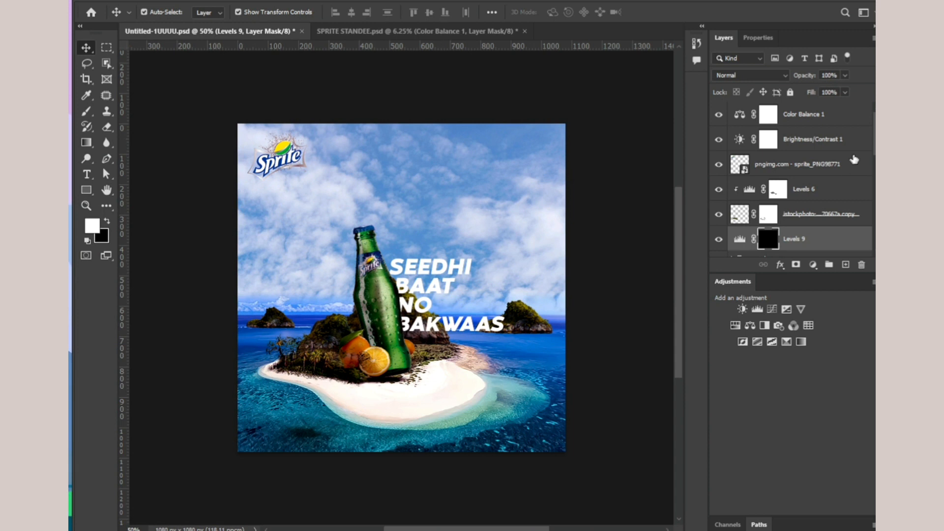
scroll(792, 182, "down", 3)
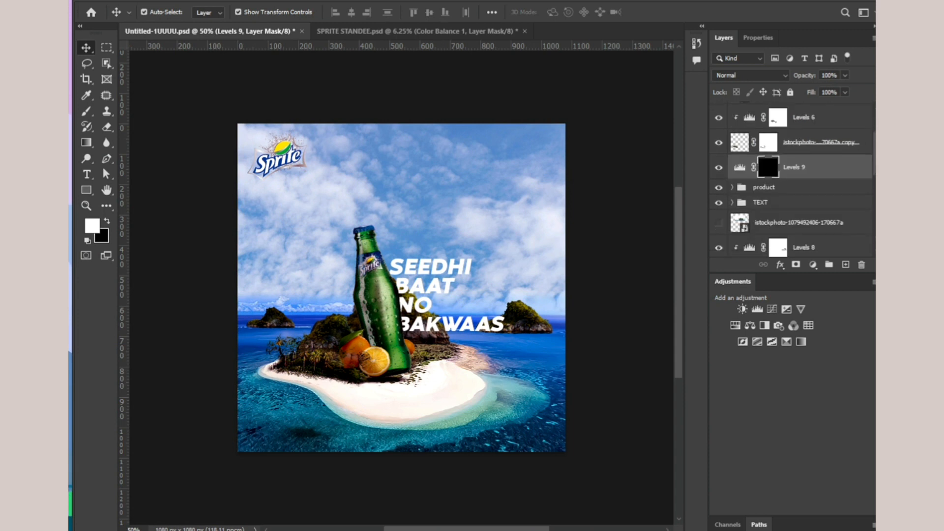
Paint white on the Levels 9 mask over the foreground sea, the island's near edge and the water near the horizon.
left_click_drag(419, 450, 226, 428)
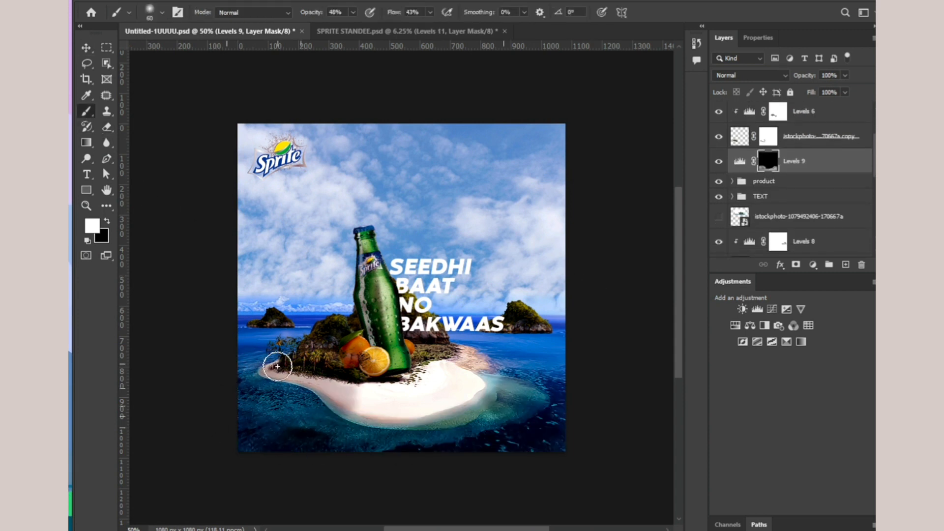
mouse_move(277, 364)
left_mouse_down()
mouse_move(322, 388)
mouse_move(301, 390)
left_mouse_up()
mouse_move(315, 332)
left_mouse_down()
mouse_move(257, 329)
mouse_move(309, 390)
mouse_move(352, 414)
left_mouse_up()
left_click(385, 31)
left_click(280, 32)
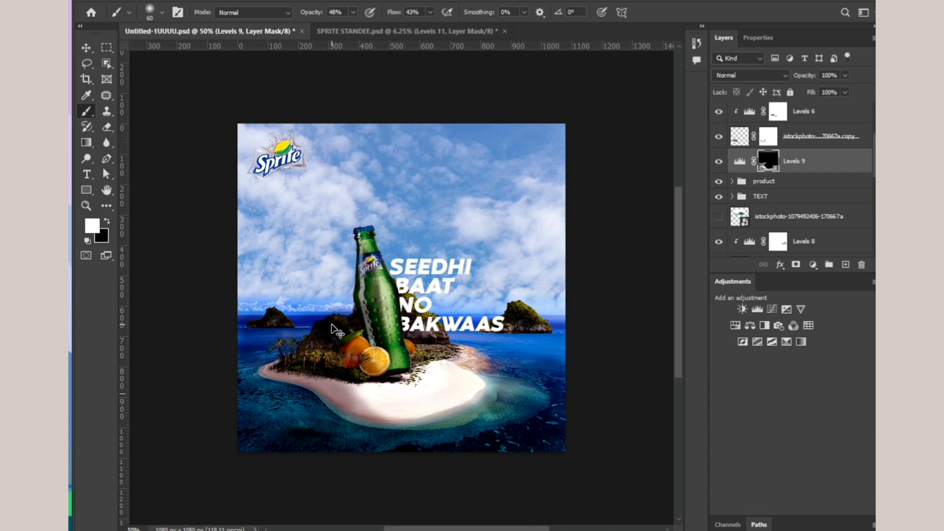
mouse_move(465, 343)
left_mouse_down()
mouse_move(430, 342)
mouse_move(566, 339)
left_mouse_up()
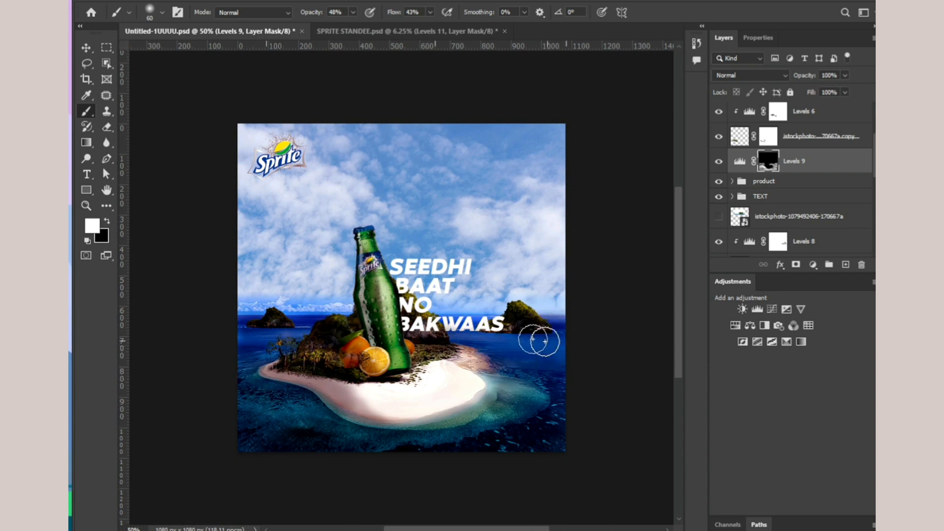
Shade the beach and shoreline by painting on the Levels 9 mask with white, and refine the shading with black.
left_click(106, 223)
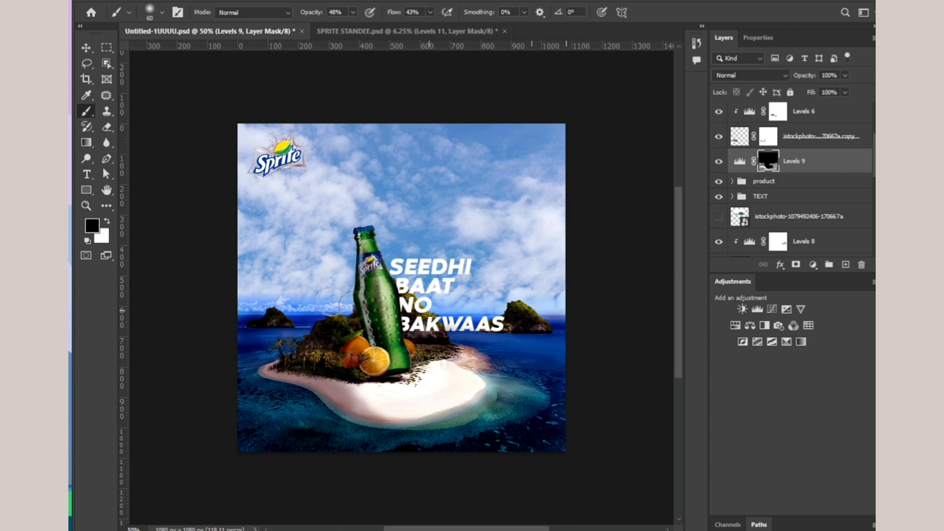
key("x")
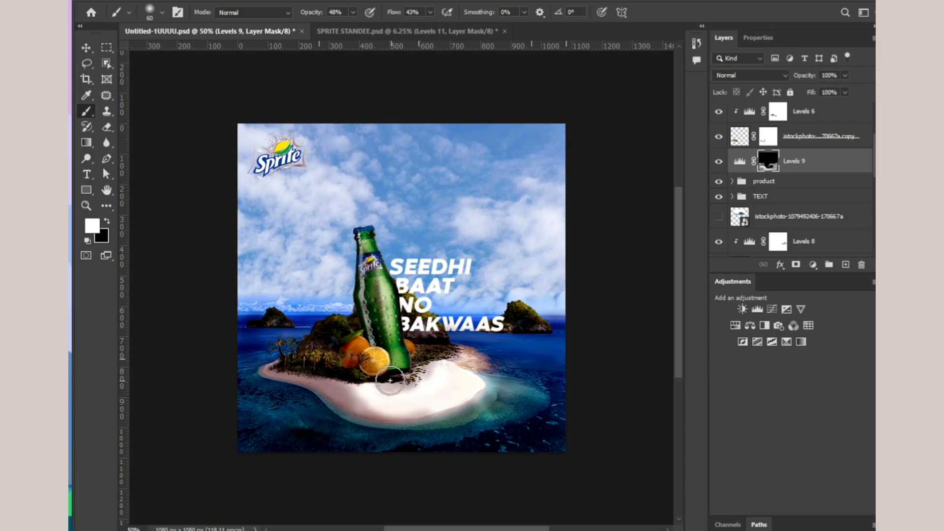
left_click(344, 31)
left_click(246, 31)
left_click_drag(370, 395, 463, 389)
mouse_move(480, 426)
left_mouse_down()
mouse_move(369, 394)
mouse_move(443, 390)
mouse_move(492, 344)
left_mouse_up()
key("x")
left_click_drag(310, 389, 364, 401)
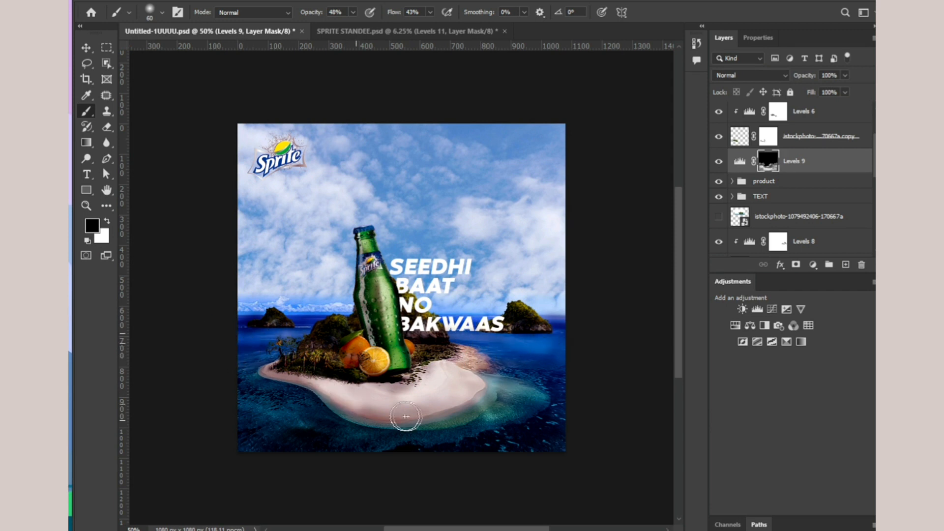
Touch up the bottle's Levels 1 mask with the black brush, and deselect the layer.
key("v")
left_click(390, 316)
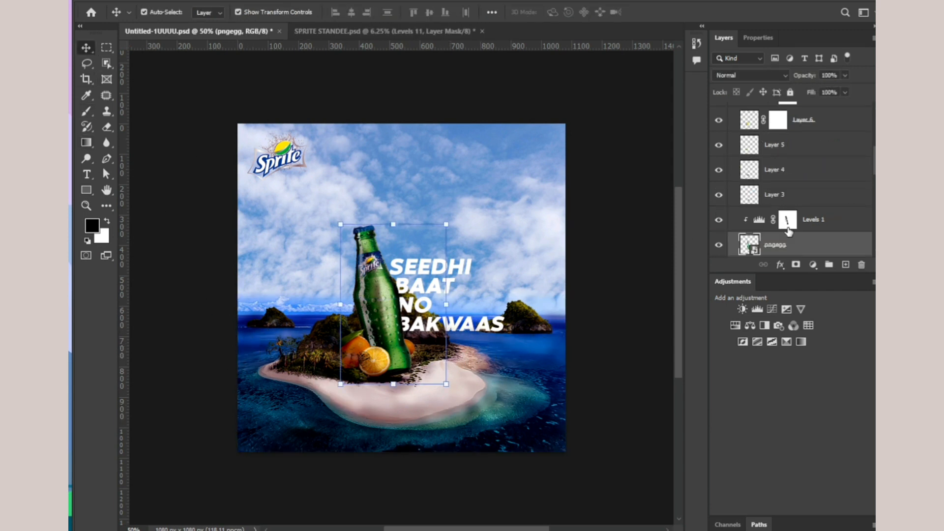
left_click(787, 221)
key("b")
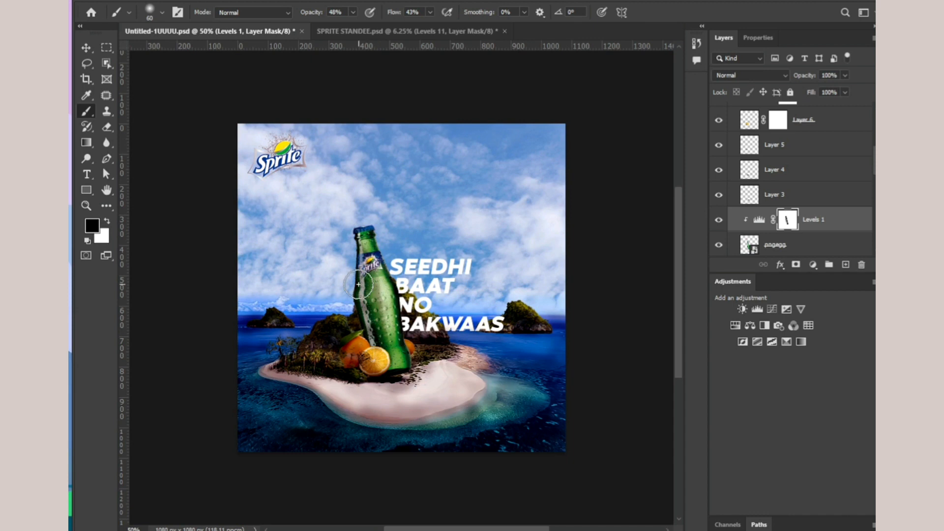
key("v")
left_click(671, 196)
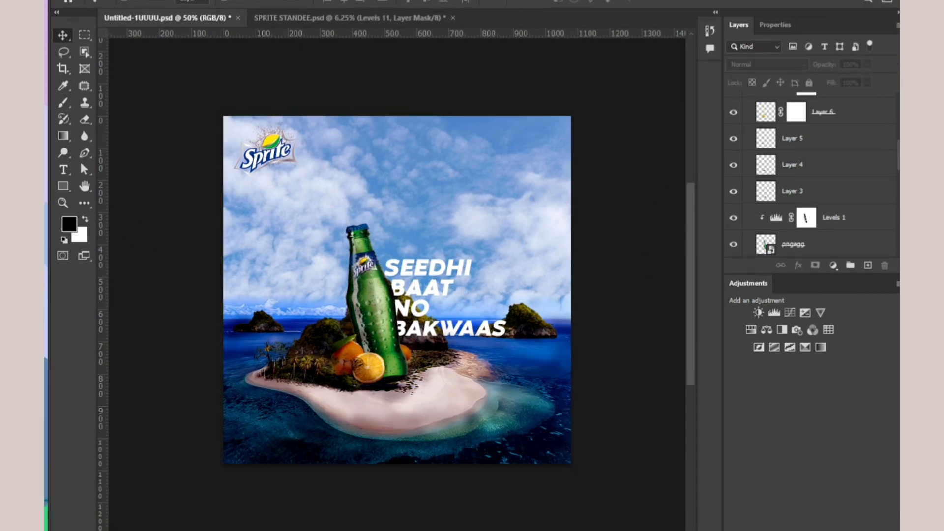
Move the Sprite logo layer to the top of the layer stack, above Color Balance 1, and deselect it.
scroll(858, 196, "up", 5)
left_click(255, 165)
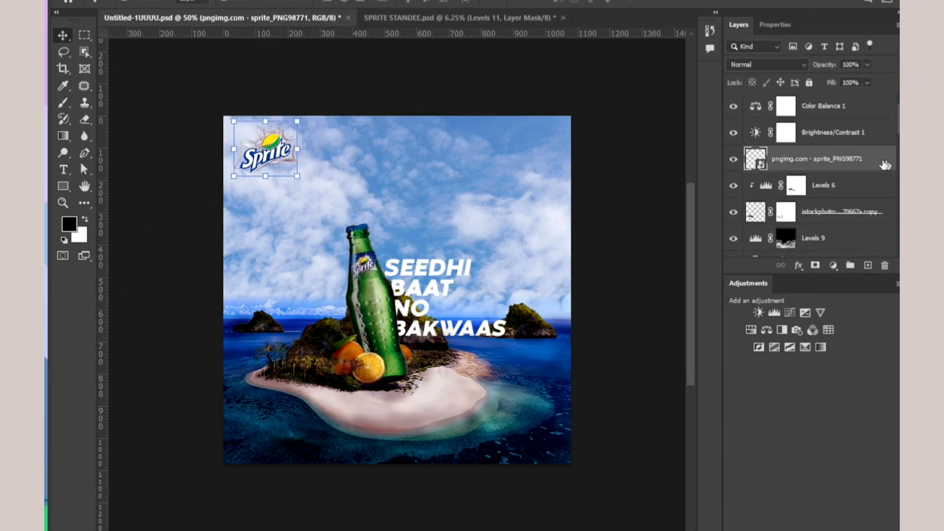
left_click_drag(852, 96, 852, 99)
key("ctrl+plus")
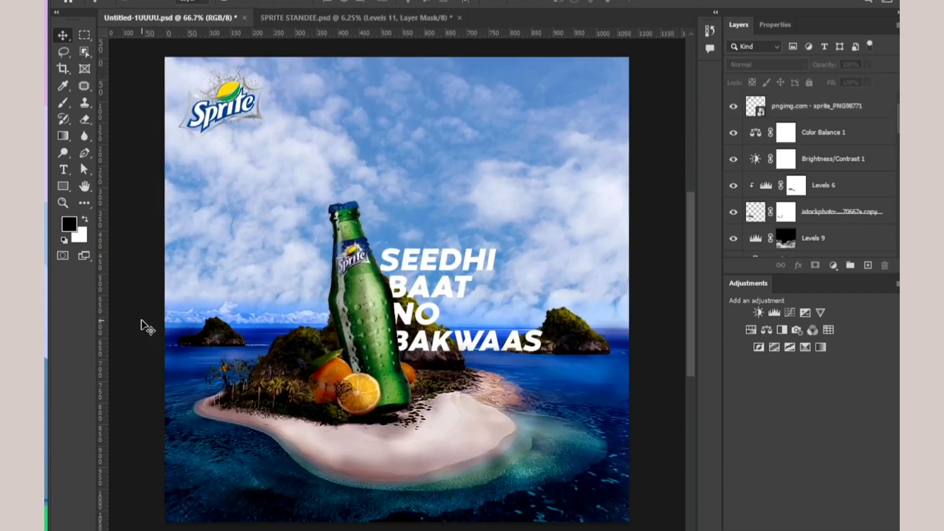